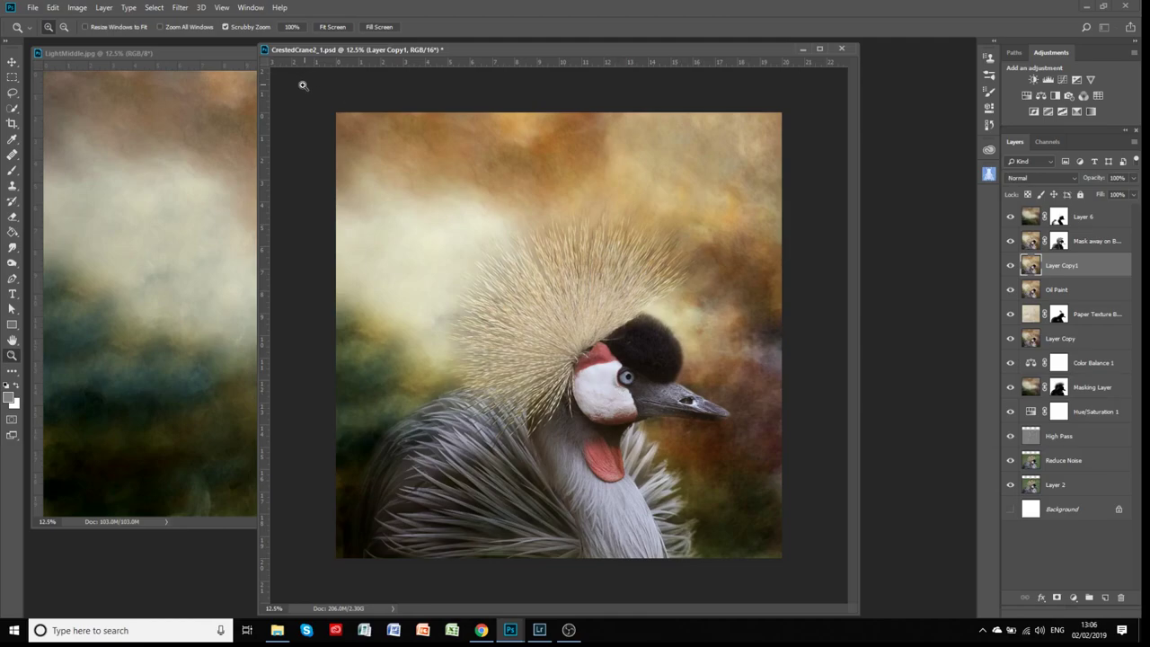
# Step: Bring the LightMiddle.jpg texture to the front, enlarge its window to view it whole, and minimise it
pyautogui.click(238, 53)
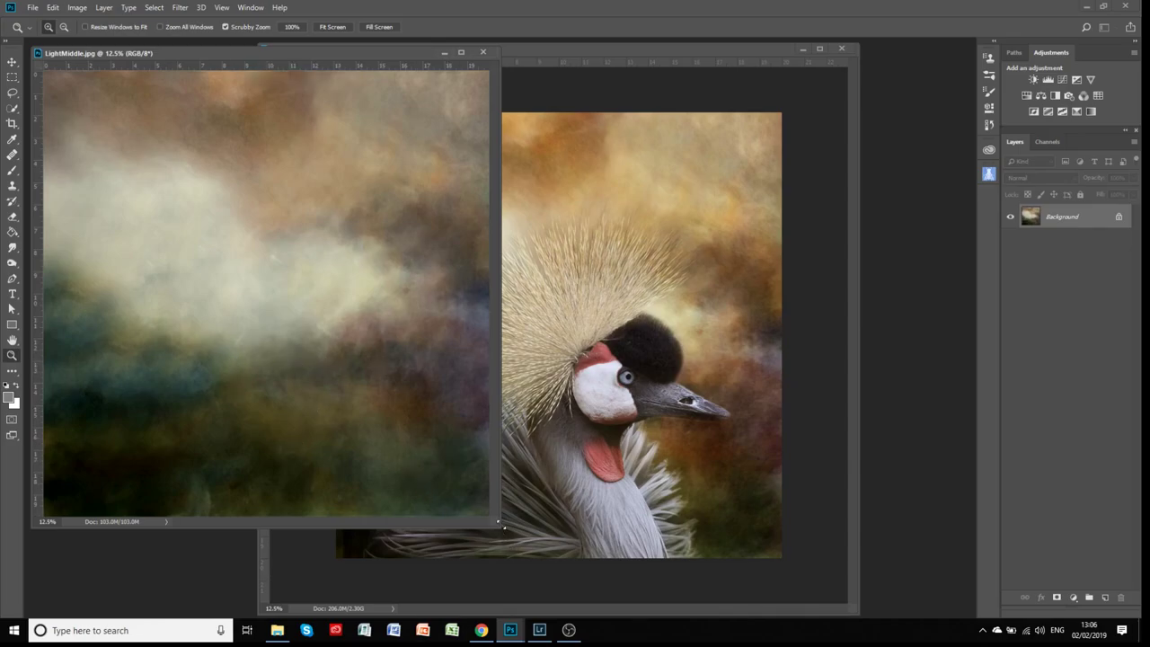
pyautogui.moveTo(501, 526); pyautogui.dragTo(521, 557)
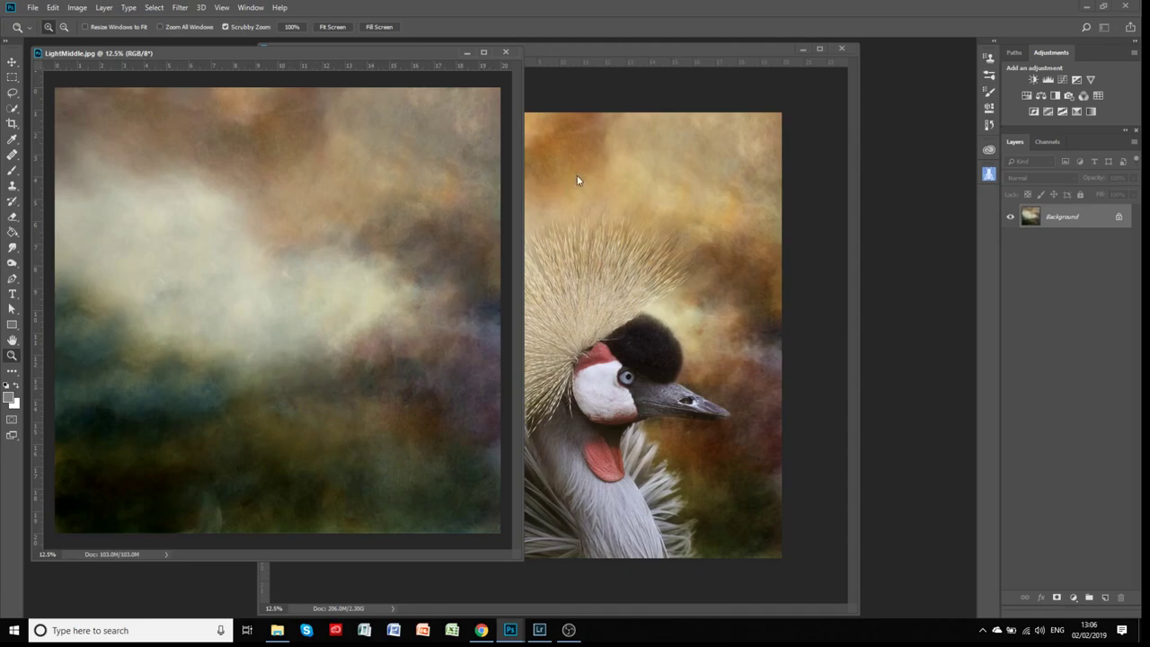
pyautogui.click(465, 52)
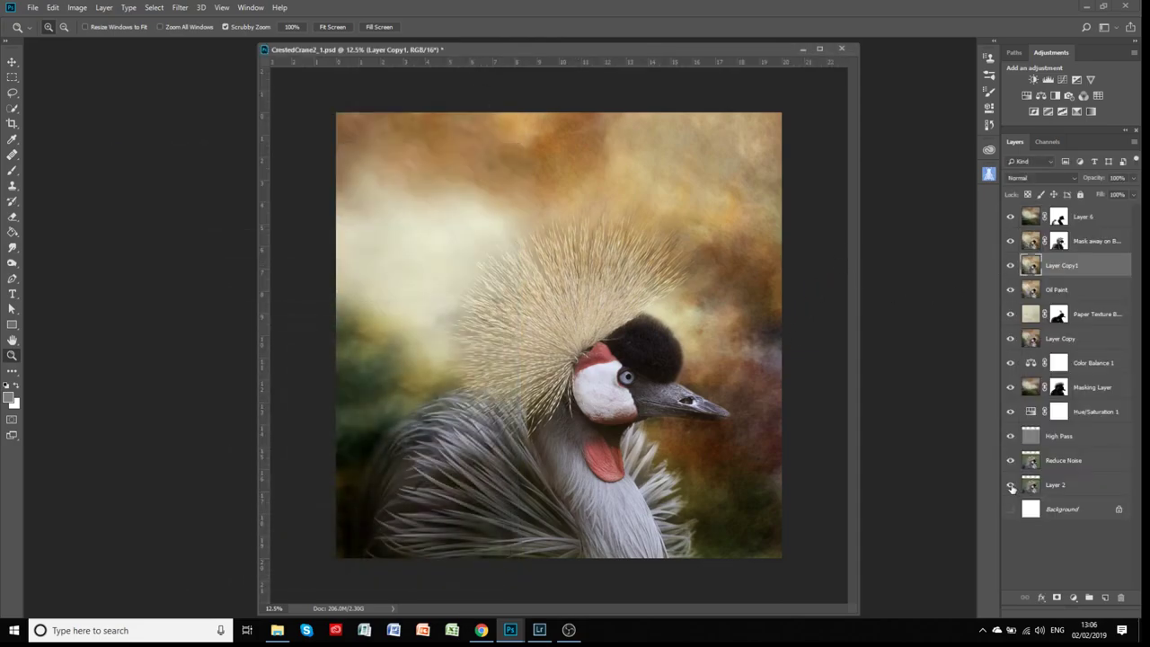
# Step: Show only Layer 2 of the crane document and duplicate that layer twice
pyautogui.keyDown('alt'); pyautogui.click(1011, 486); pyautogui.keyUp('alt')
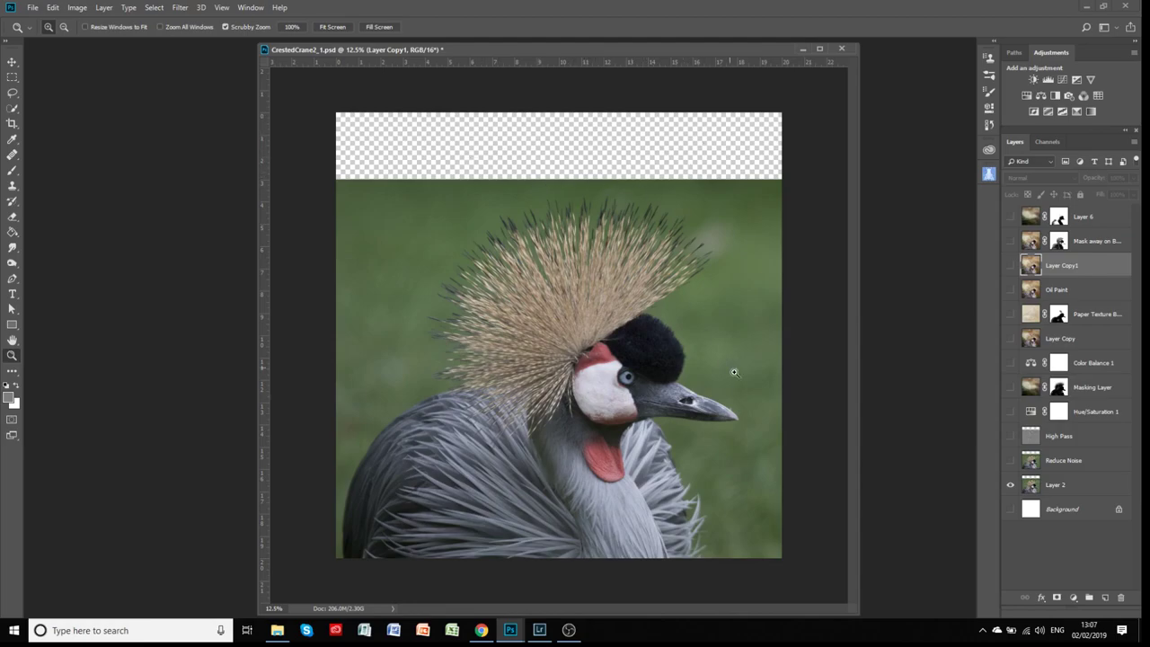
pyautogui.click(1057, 486)
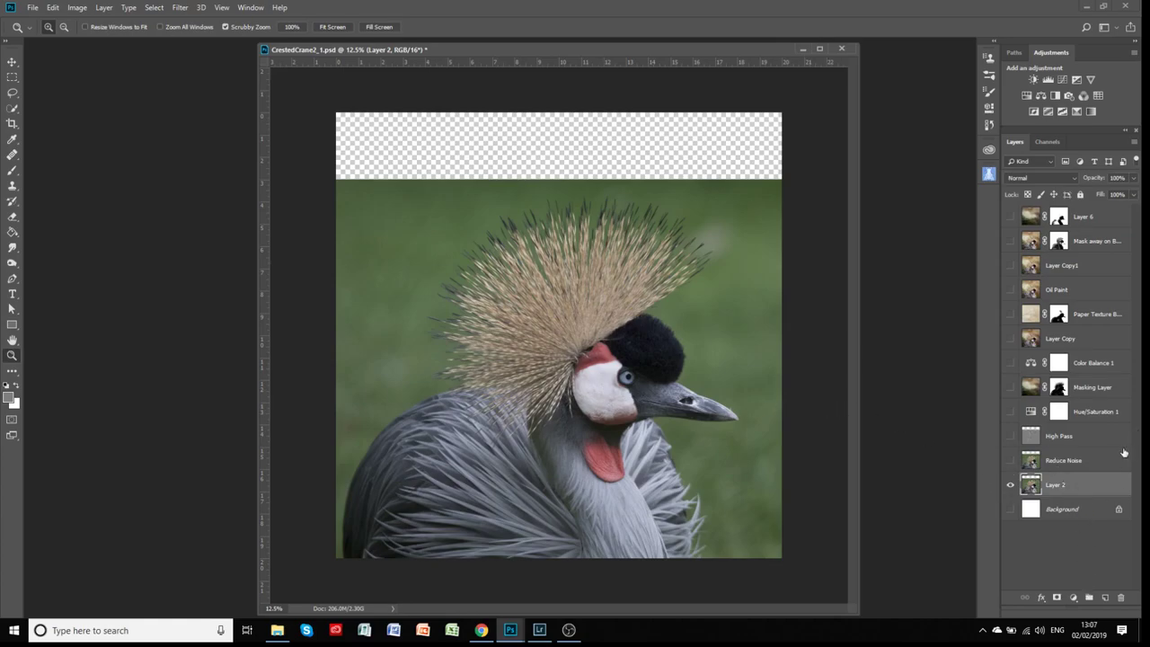
pyautogui.hotkey('ctrl', 'j')
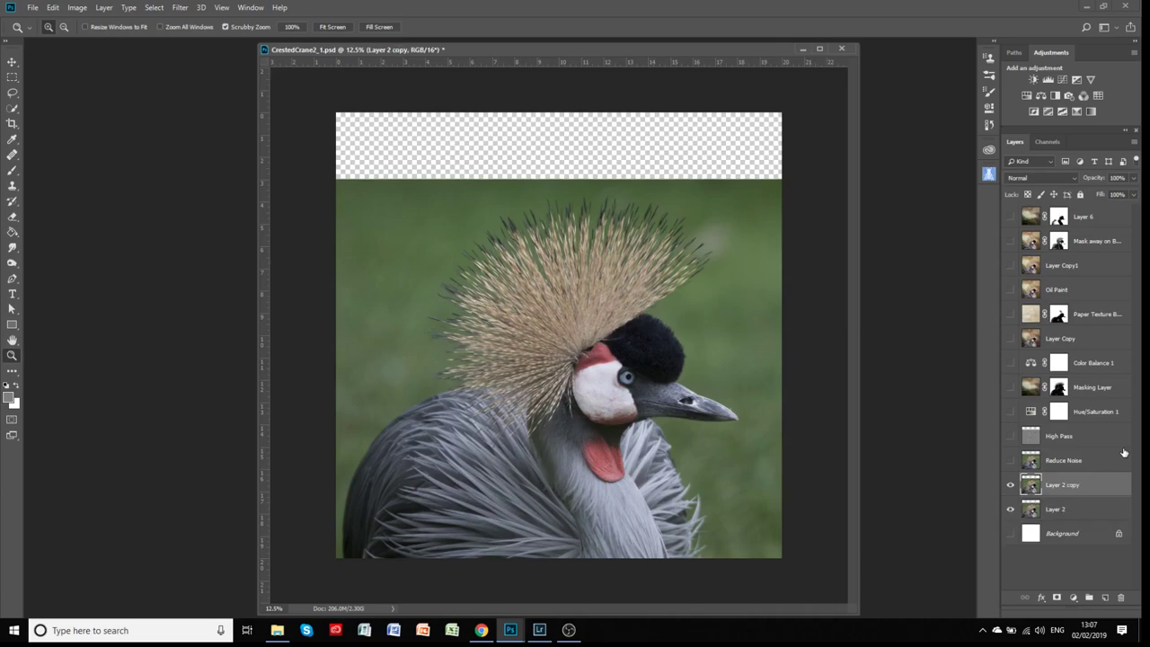
pyautogui.hotkey('ctrl', 'j')
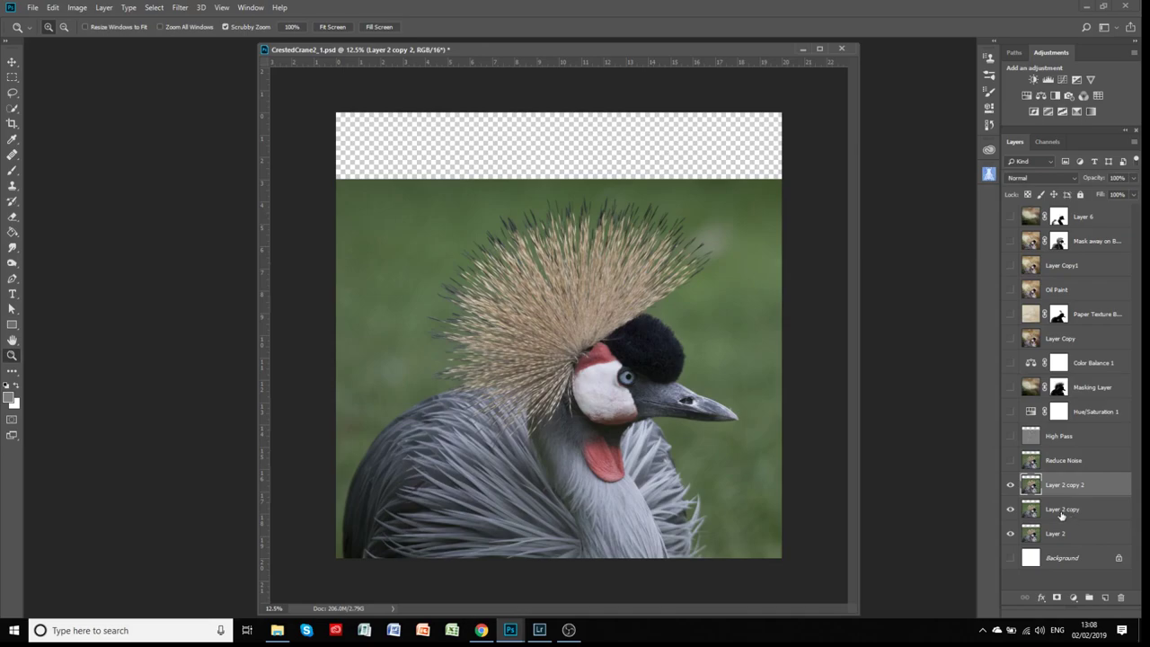
# Step: Hide the upper duplicate and apply Reduce Noise to Layer 2 copy with strength 10, preserve details 0%, reduce color noise 49% and sharpen details 0%
pyautogui.click(1010, 485)
pyautogui.click(1069, 519)
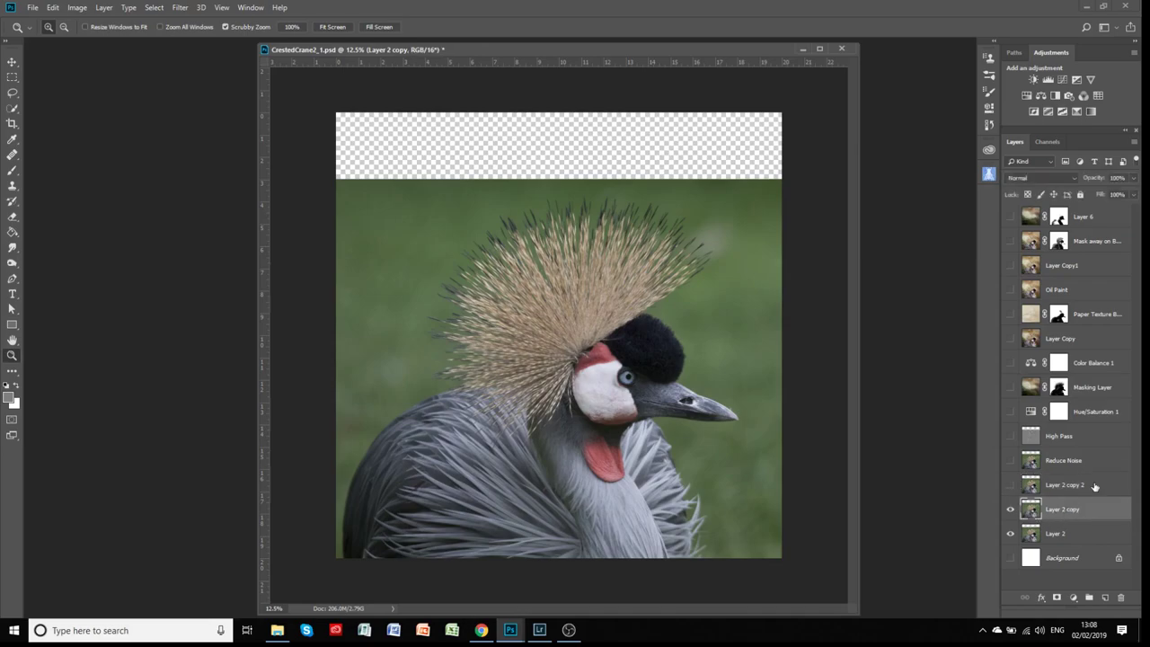
pyautogui.click(180, 7)
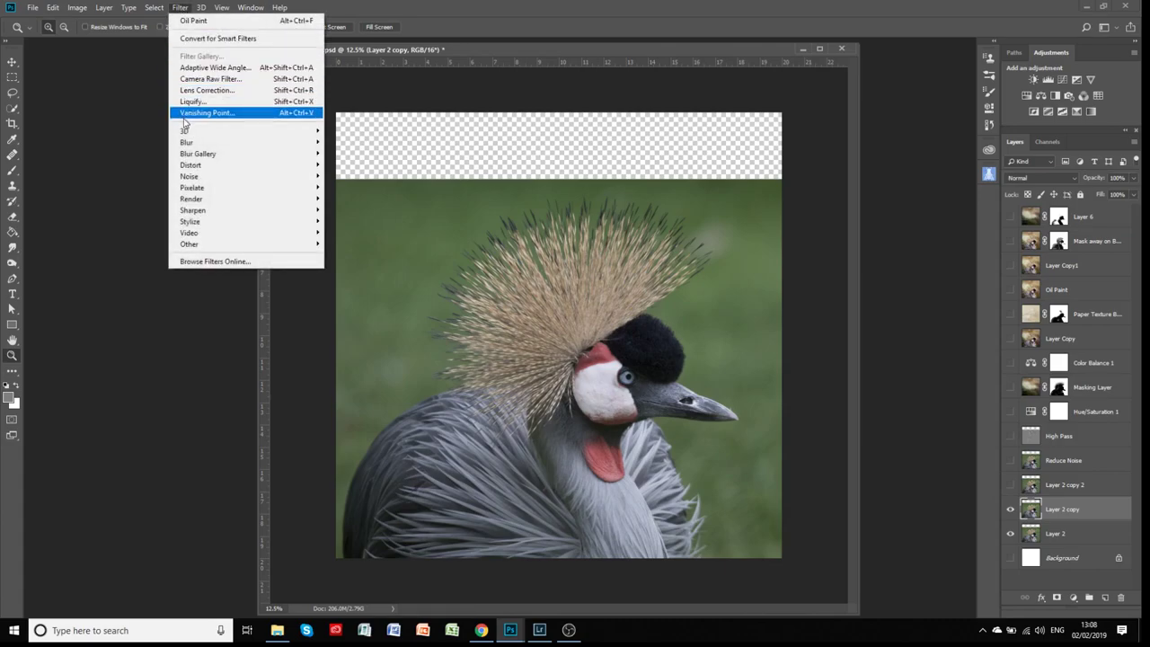
pyautogui.moveTo(206, 178)
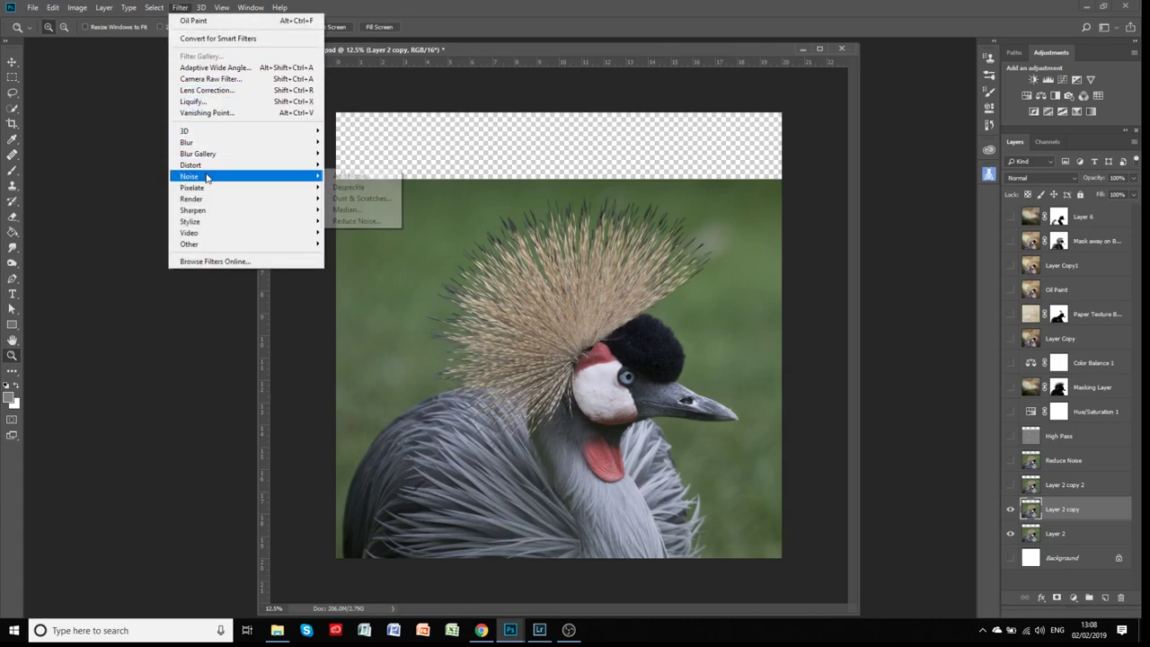
pyautogui.click(344, 221)
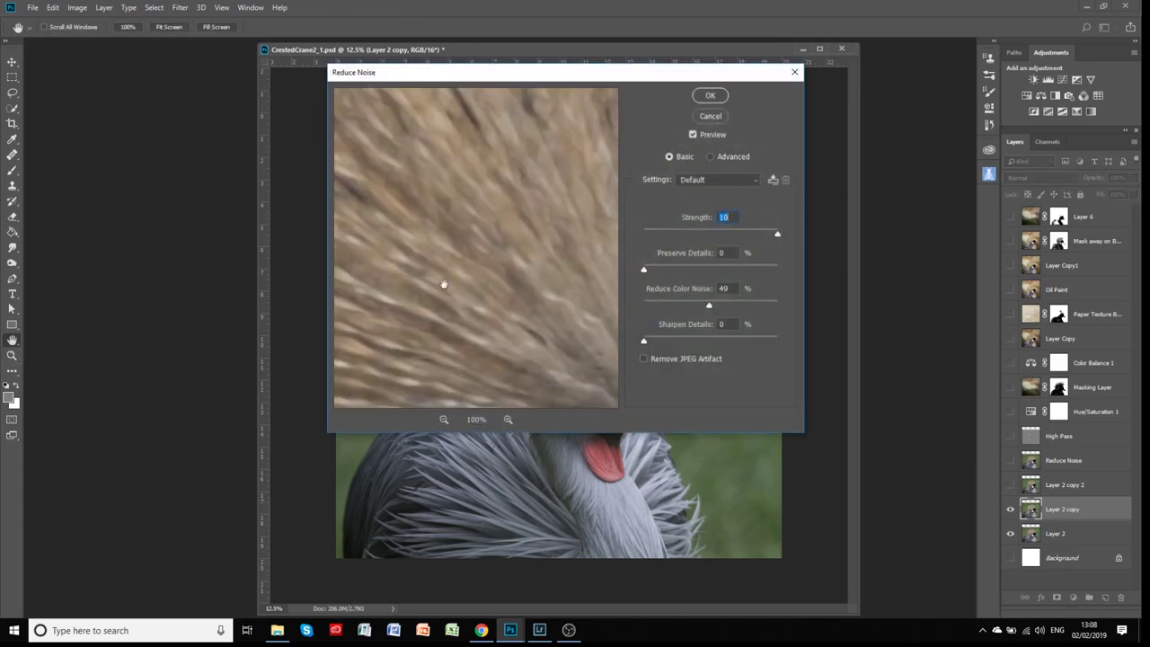
pyautogui.moveTo(545, 321); pyautogui.dragTo(439, 176)
pyautogui.moveTo(569, 344); pyautogui.dragTo(454, 225)
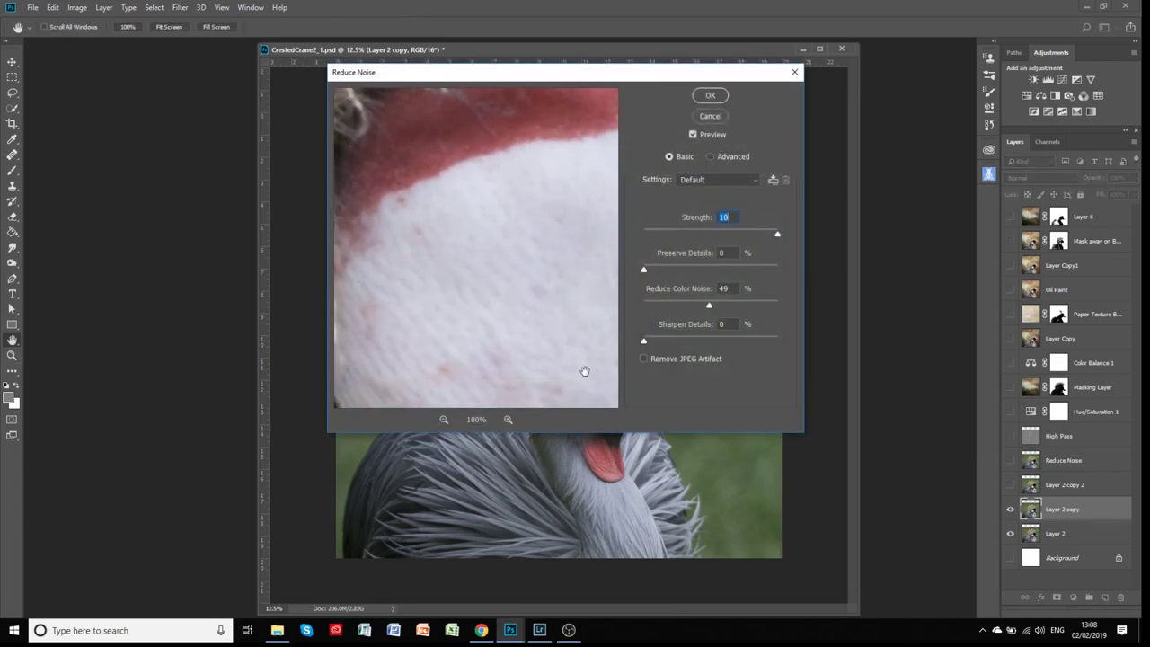
pyautogui.moveTo(584, 371); pyautogui.dragTo(459, 246)
pyautogui.moveTo(569, 369); pyautogui.dragTo(483, 284)
pyautogui.moveTo(503, 356)
pyautogui.mouseDown()
pyautogui.moveTo(521, 275)
pyautogui.moveTo(517, 350)
pyautogui.mouseUp()
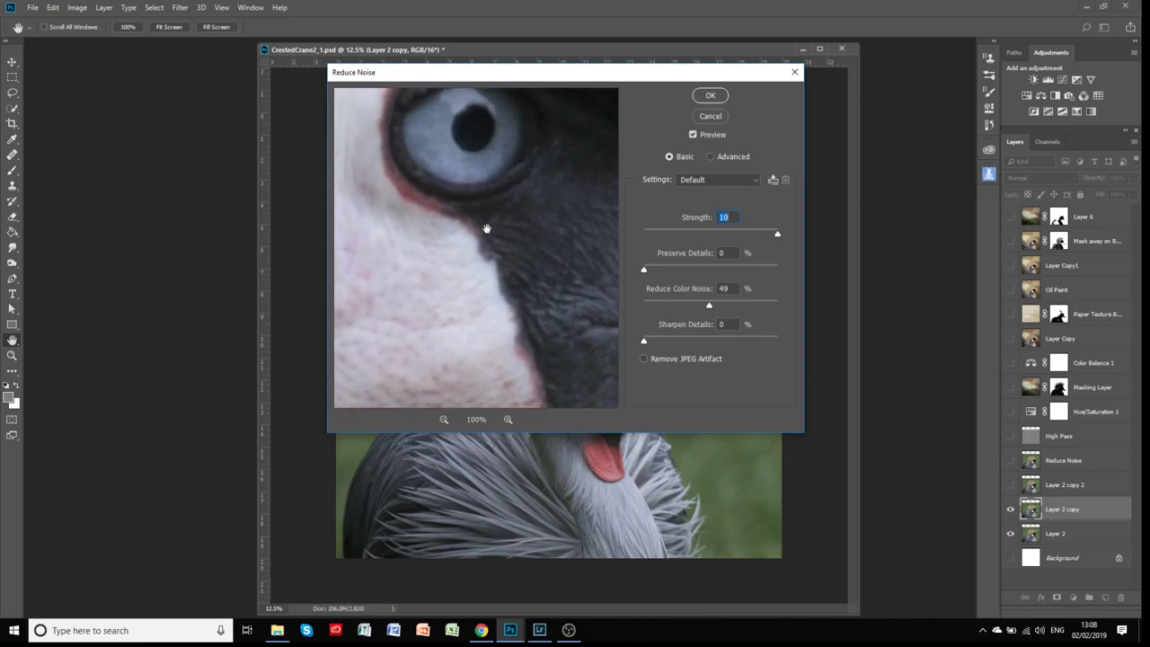
pyautogui.moveTo(488, 225); pyautogui.dragTo(487, 289)
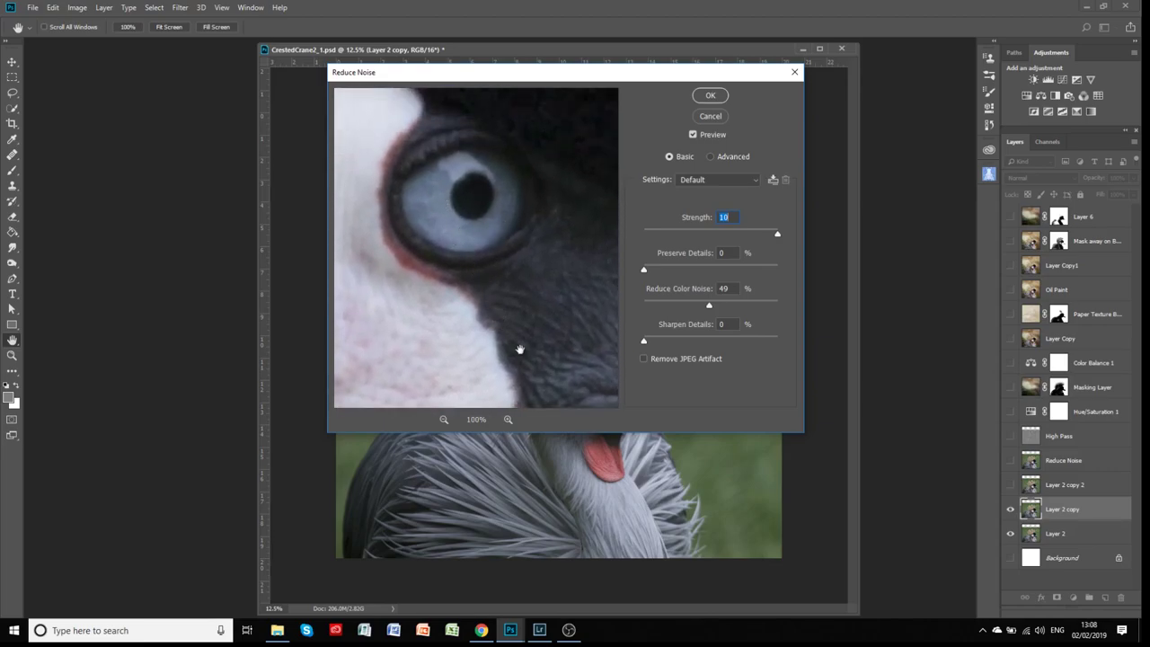
pyautogui.moveTo(518, 347); pyautogui.dragTo(518, 264)
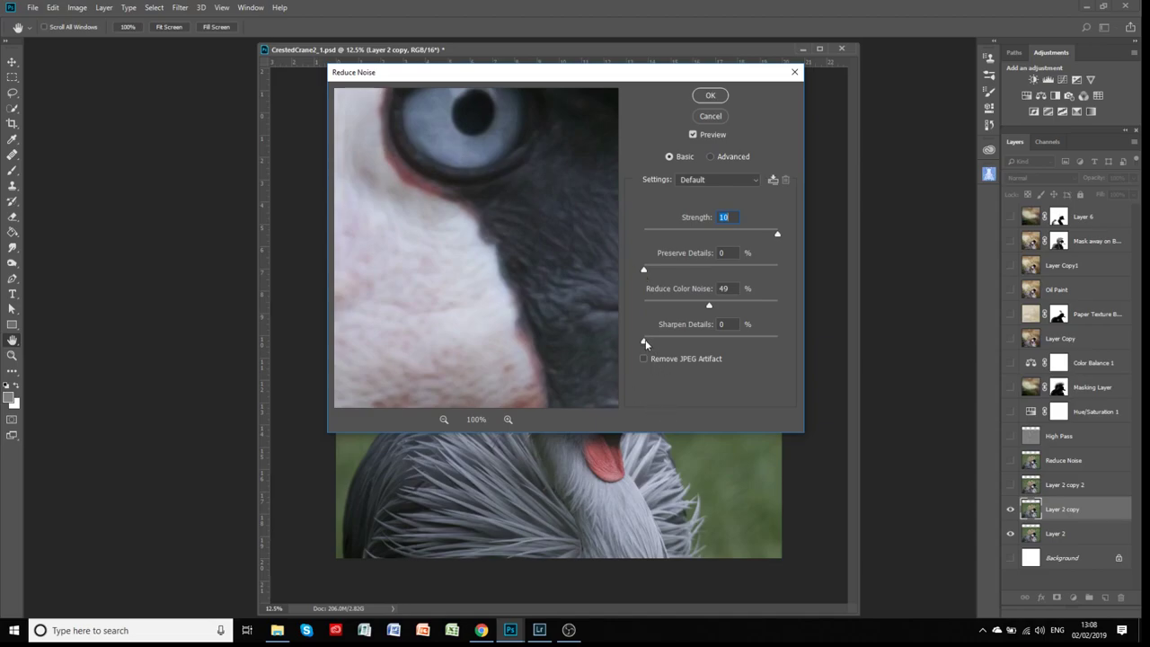
pyautogui.click(645, 340)
pyautogui.click(710, 97)
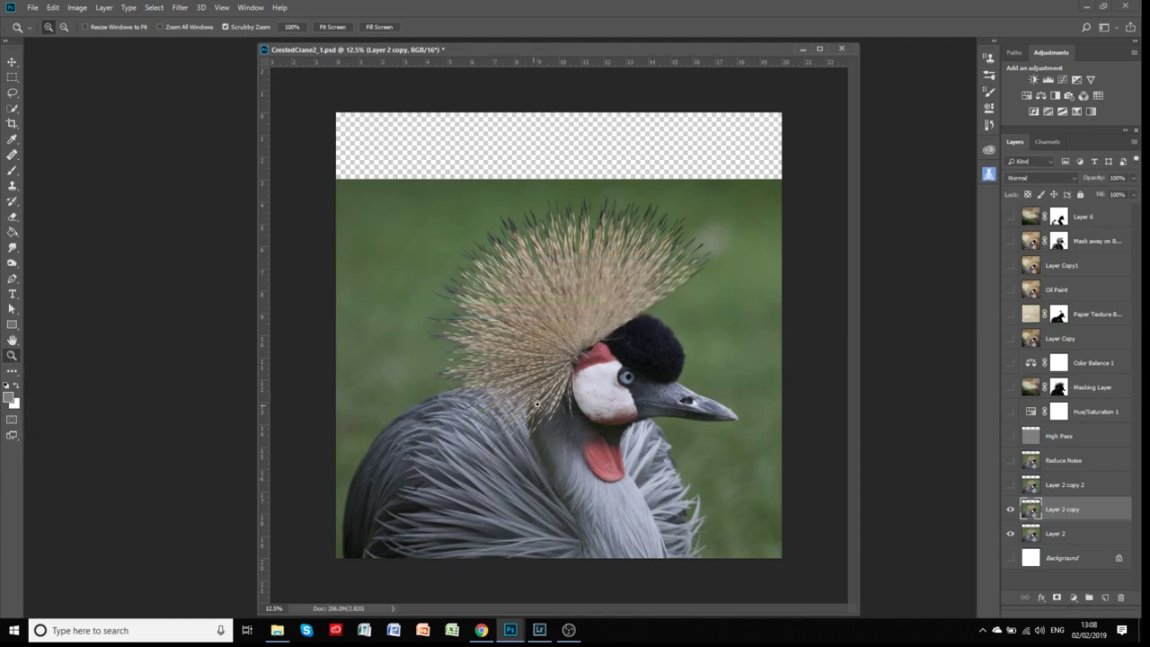
# Step: Compare the crane's face close up with and without the noise-reduced Layer 2 copy
pyautogui.click(622, 396)
pyautogui.click(622, 396)
pyautogui.click(621, 395)
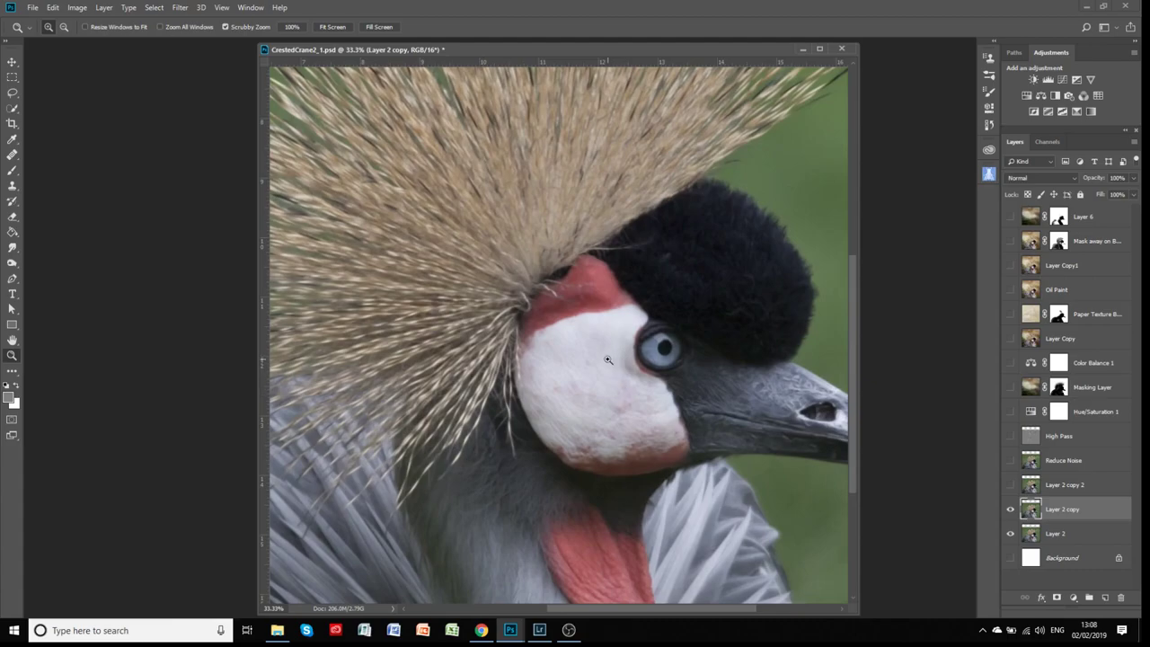
pyautogui.click(1009, 511)
pyautogui.click(1009, 510)
pyautogui.click(1008, 511)
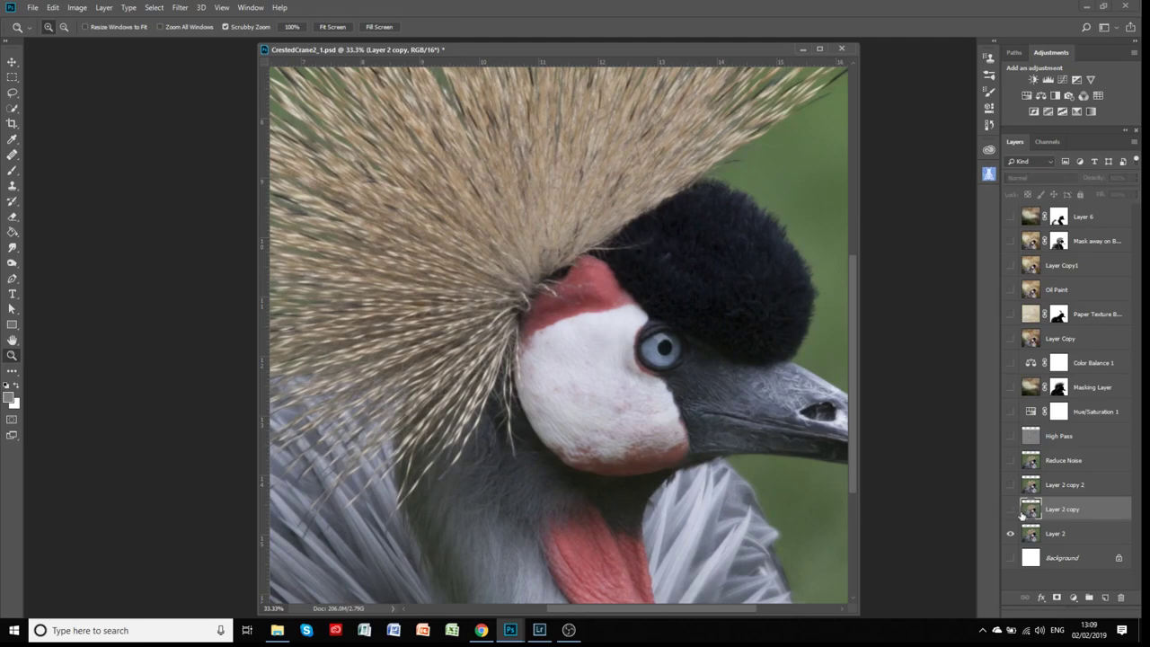
pyautogui.click(1010, 510)
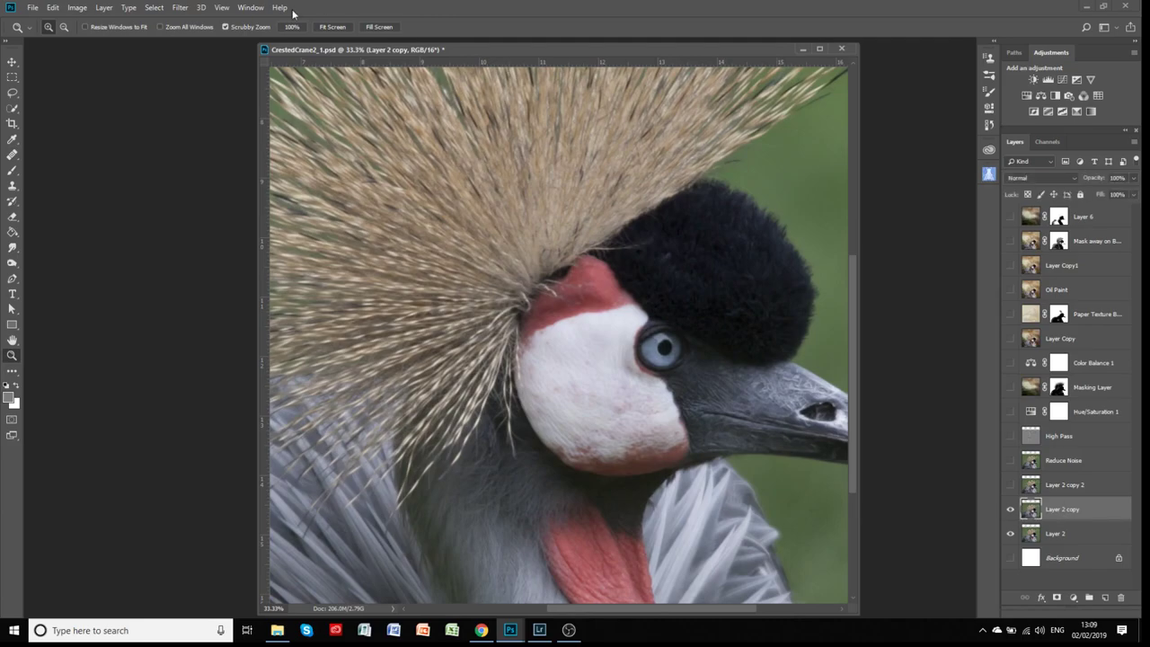
# Step: Apply Reduce Noise to Layer 2 copy a second time with the same settings, strength 10 and color noise 49%
pyautogui.click(154, 7)
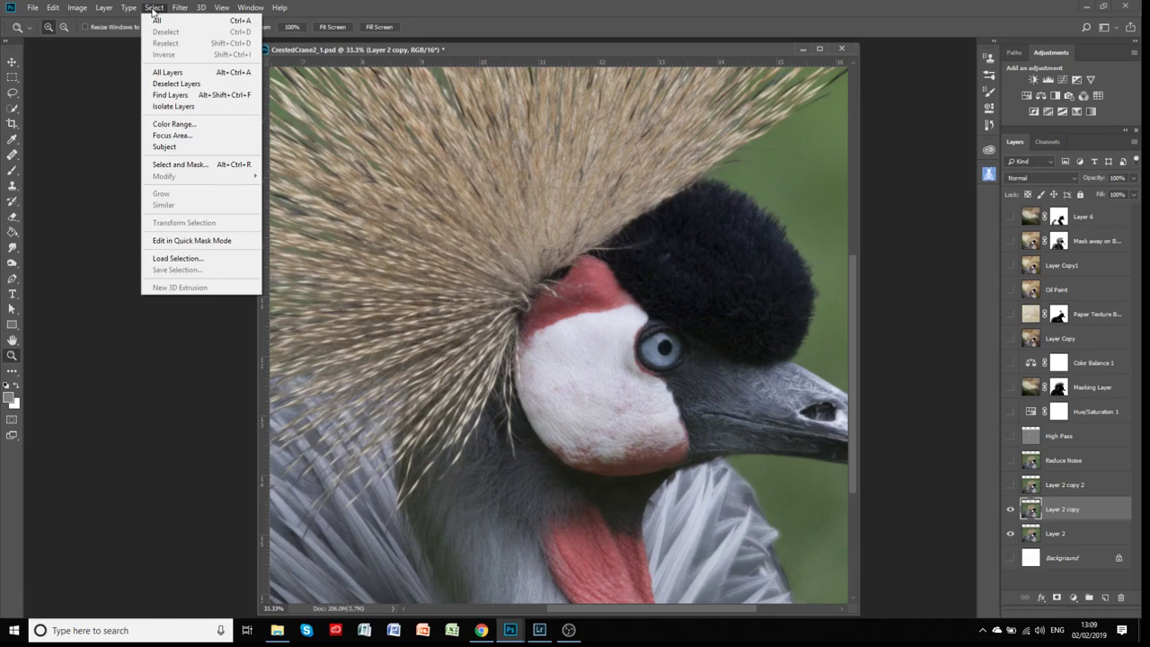
pyautogui.moveTo(180, 9)
pyautogui.moveTo(260, 176)
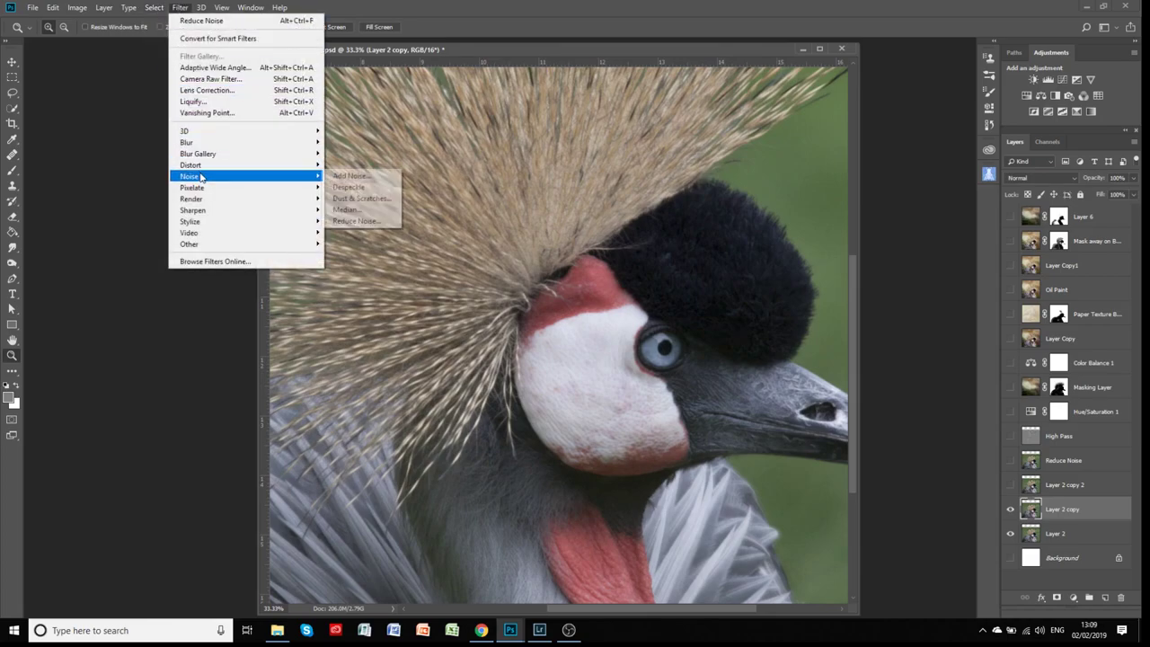
pyautogui.click(358, 220)
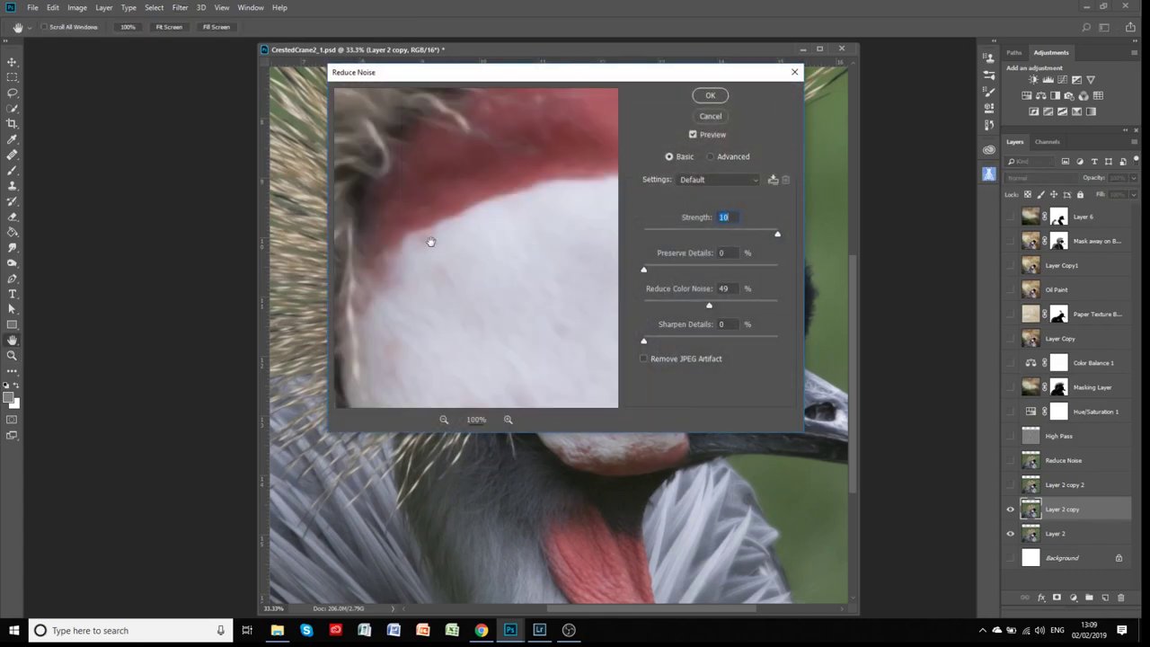
pyautogui.moveTo(522, 314); pyautogui.dragTo(431, 131)
pyautogui.moveTo(490, 246); pyautogui.dragTo(413, 136)
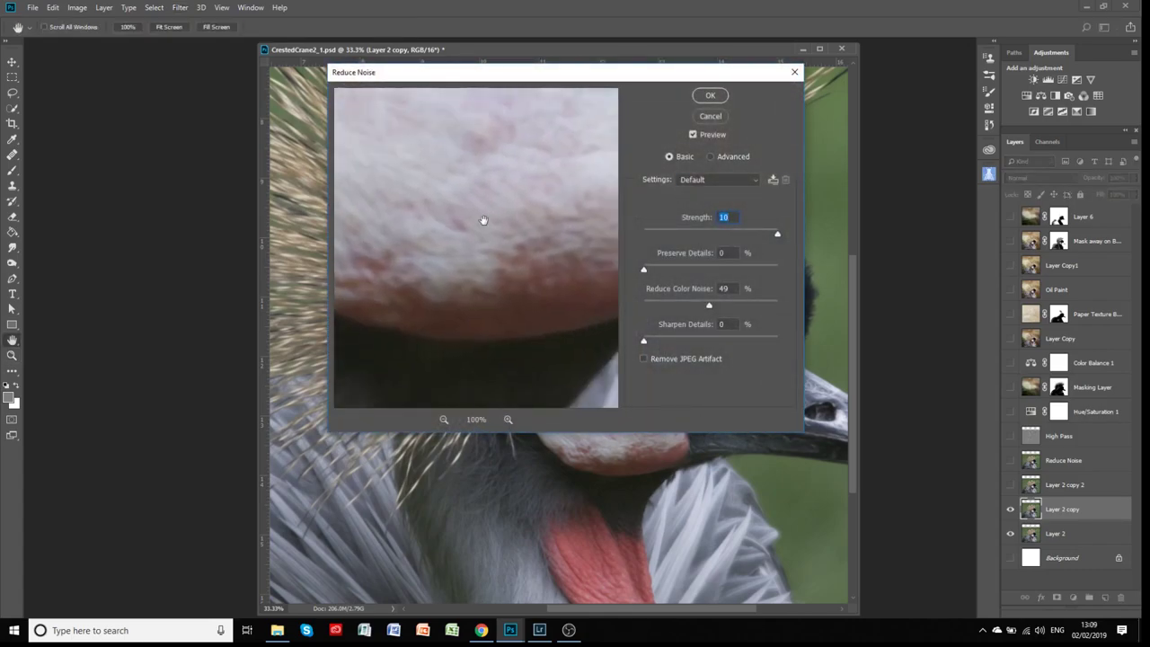
pyautogui.click(443, 420)
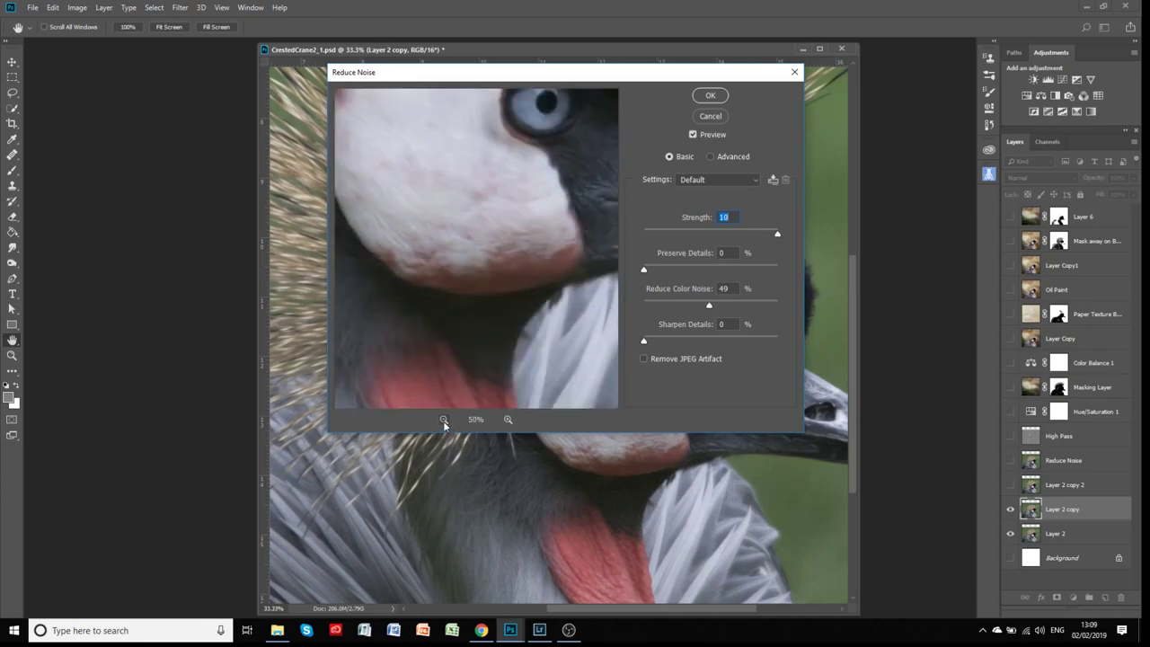
pyautogui.click(710, 95)
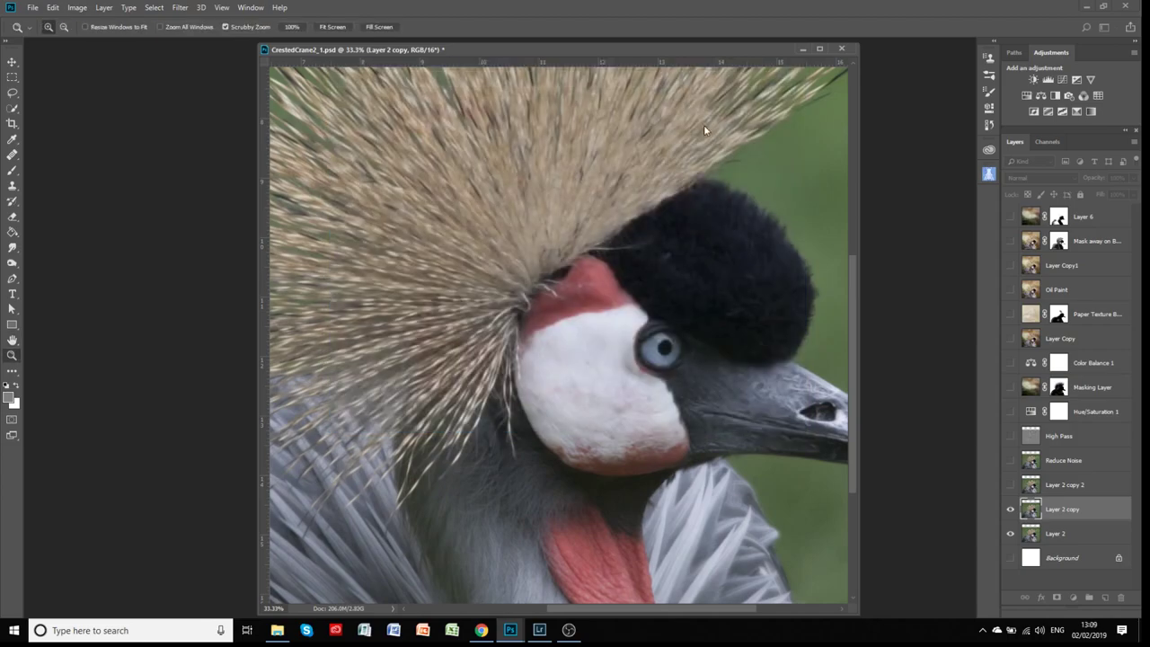
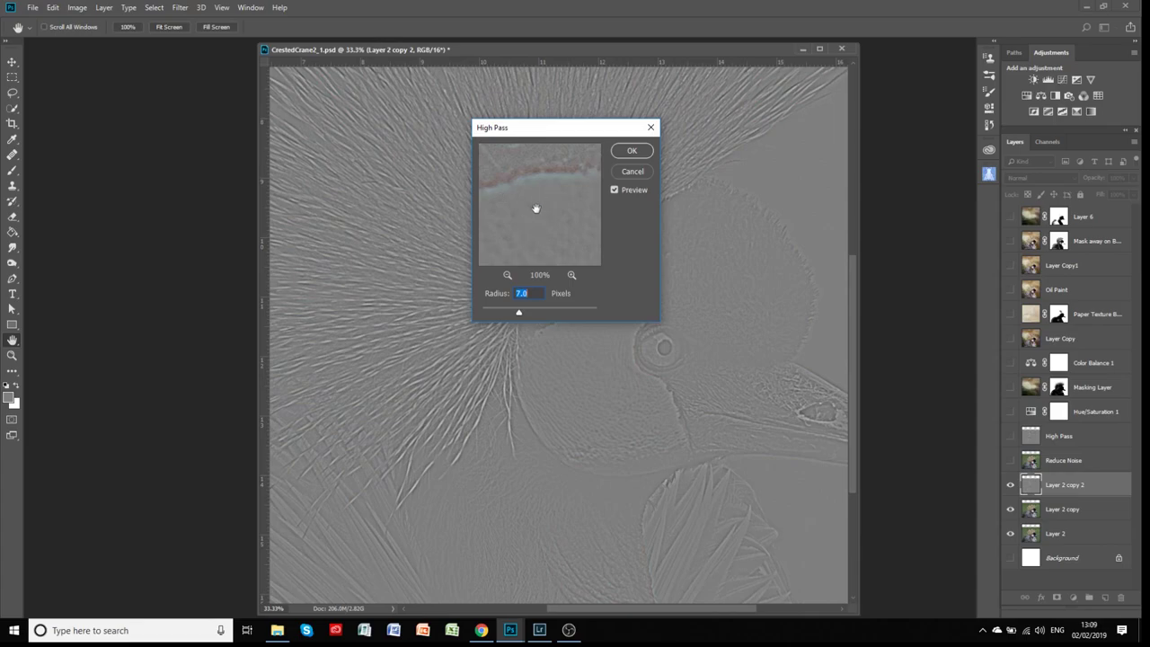
# Step: Apply the High Pass filter to Layer 2 copy 2 with a radius of 6.2 pixels
pyautogui.click(507, 276)
pyautogui.click(507, 275)
pyautogui.click(507, 276)
pyautogui.click(507, 276)
pyautogui.moveTo(565, 248); pyautogui.dragTo(553, 202)
pyautogui.moveTo(520, 312); pyautogui.dragTo(515, 316)
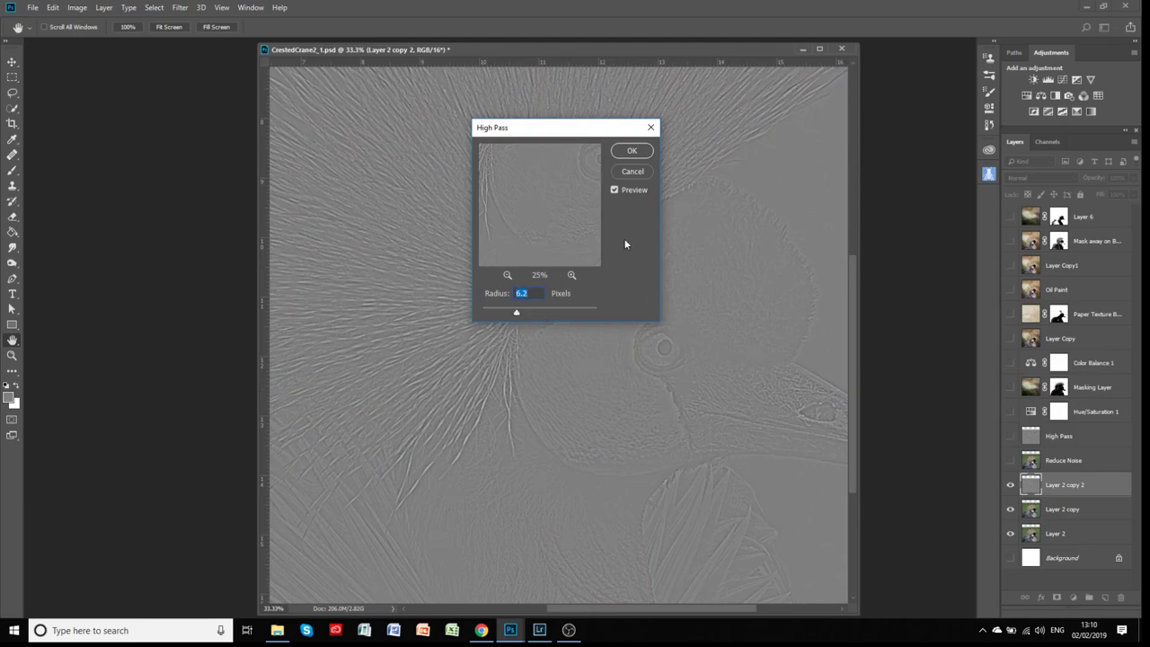
pyautogui.click(631, 151)
# Step: Set the blend mode of the high-pass layer, Layer 2 copy 2, to Soft Light
pyautogui.press('z')
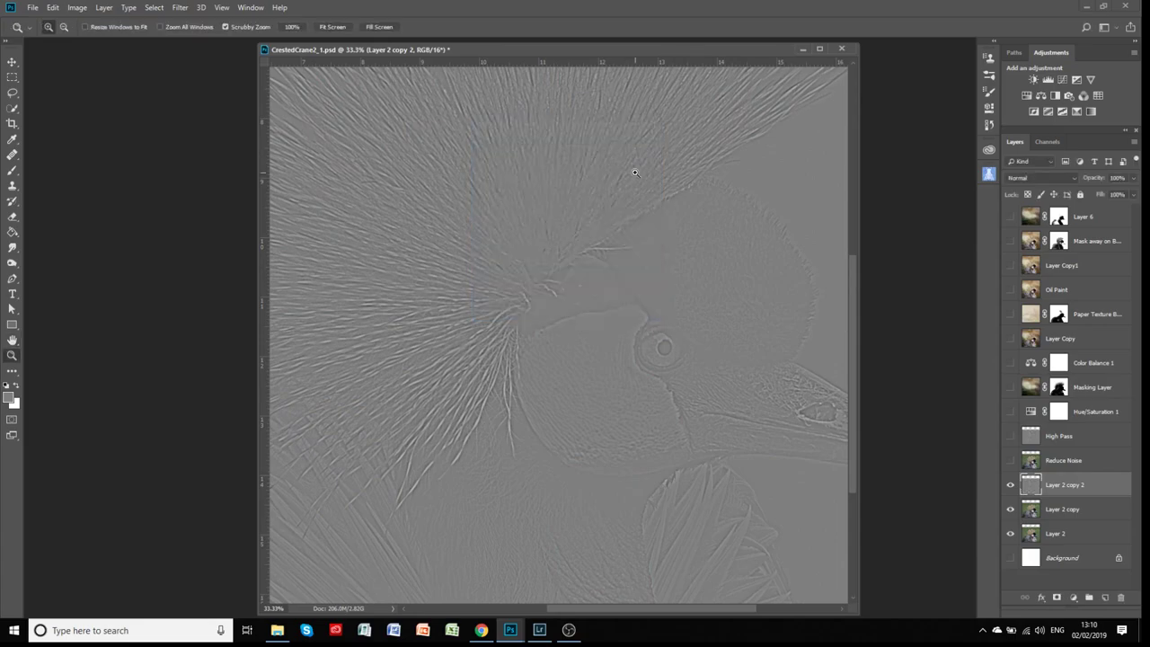
pyautogui.keyDown('alt'); pyautogui.click(635, 173); pyautogui.keyUp('alt')
pyautogui.keyDown('alt'); pyautogui.click(634, 173); pyautogui.keyUp('alt')
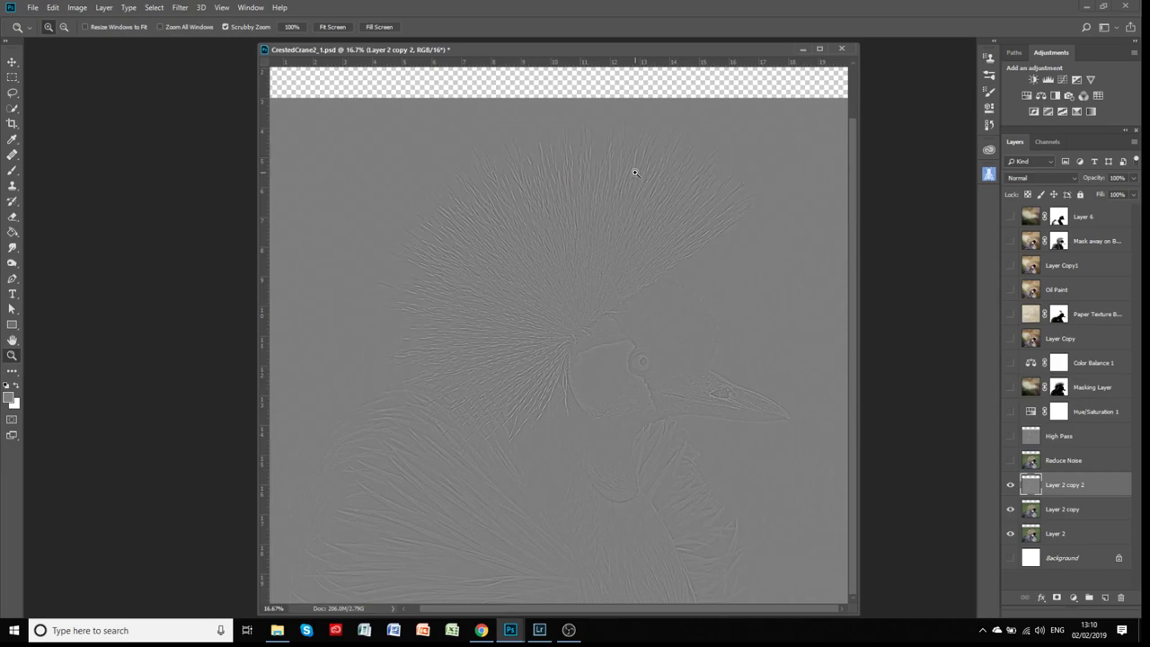
pyautogui.click(1031, 178)
pyautogui.click(1021, 333)
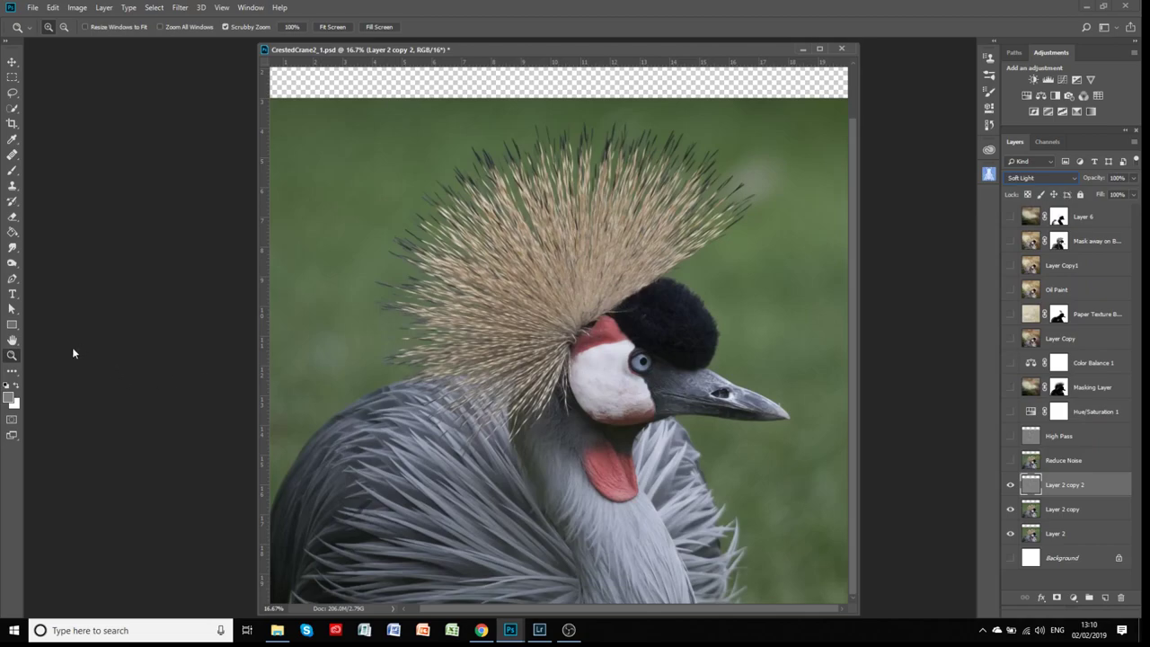
# Step: Compare the crane's face with both filtered copies off and on, and inspect the sharpened detail around the eye
pyautogui.click(631, 384)
pyautogui.click(632, 383)
pyautogui.click(1009, 485)
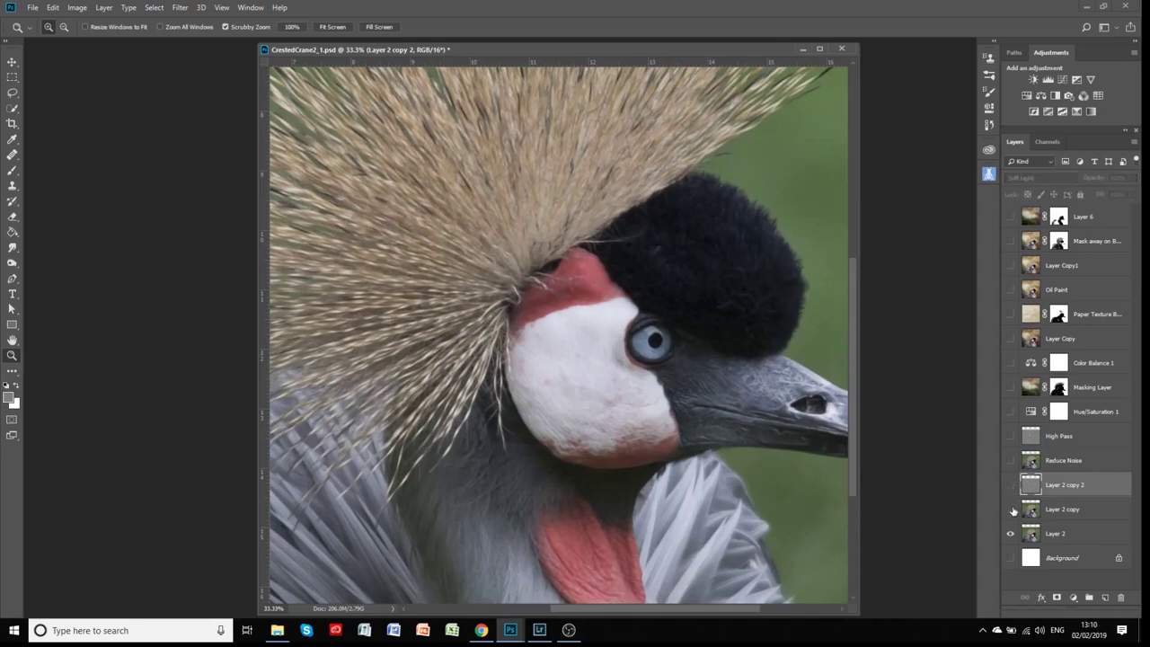
pyautogui.click(1009, 509)
pyautogui.click(1010, 485)
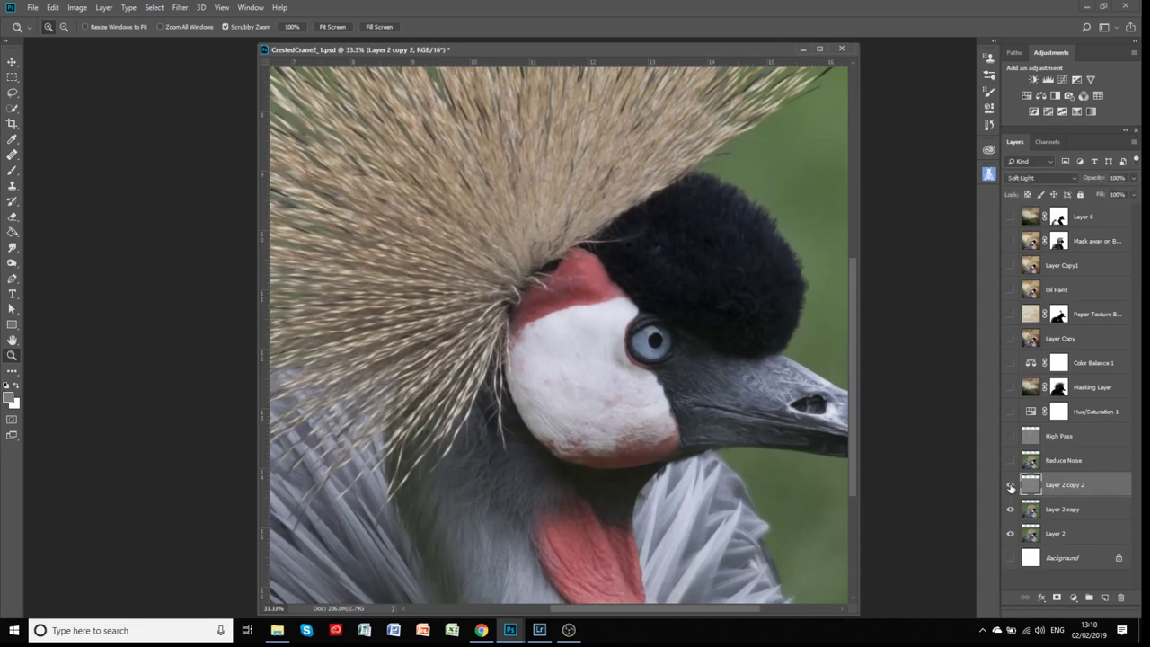
pyautogui.click(630, 349)
pyautogui.click(631, 349)
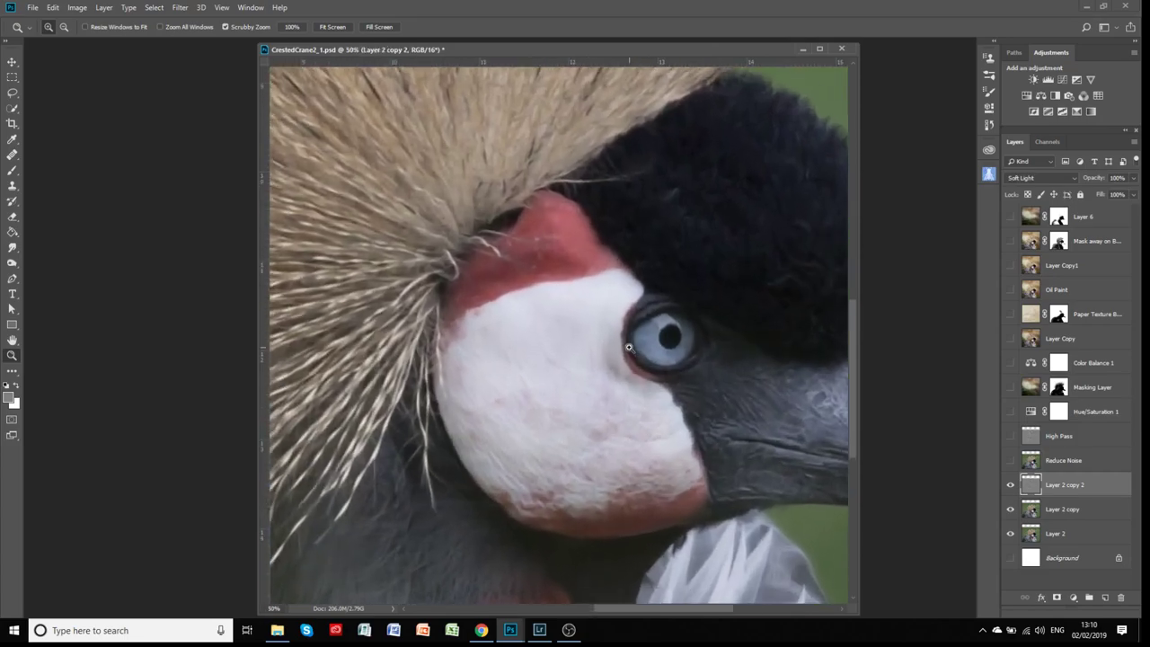
pyautogui.keyDown('alt'); pyautogui.click(629, 348); pyautogui.keyUp('alt')
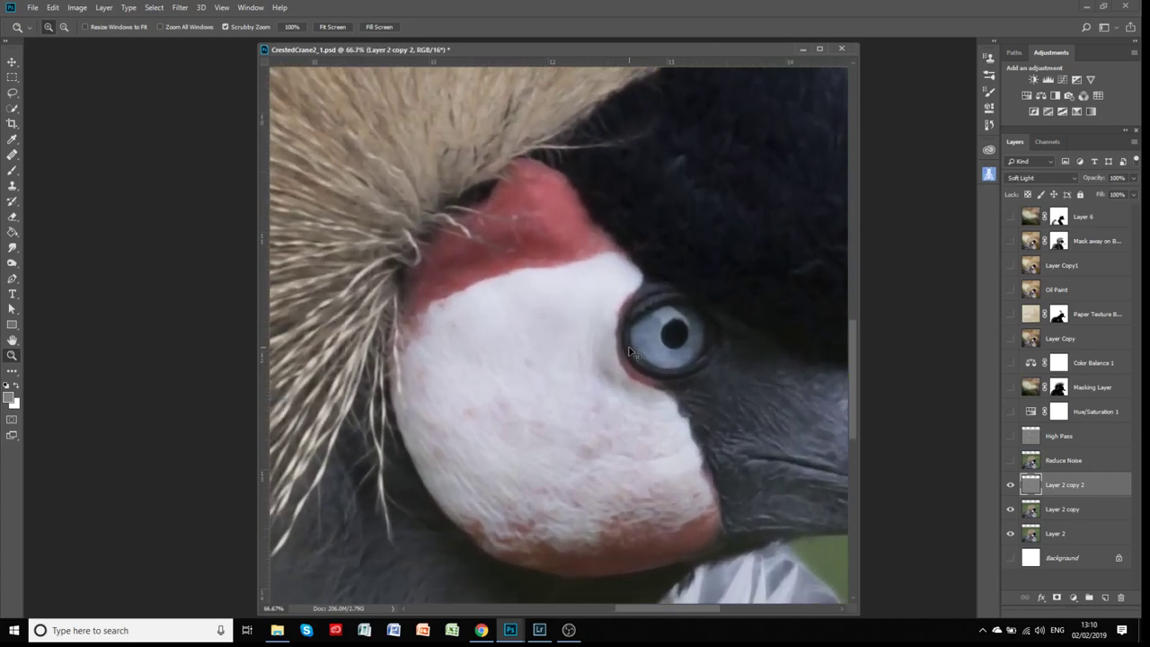
pyautogui.keyDown('alt'); pyautogui.click(630, 349); pyautogui.keyUp('alt')
pyautogui.keyDown('alt'); pyautogui.click(631, 351); pyautogui.keyUp('alt')
pyautogui.keyDown('alt'); pyautogui.click(633, 353); pyautogui.keyUp('alt')
pyautogui.keyDown('alt'); pyautogui.click(631, 350); pyautogui.keyUp('alt')
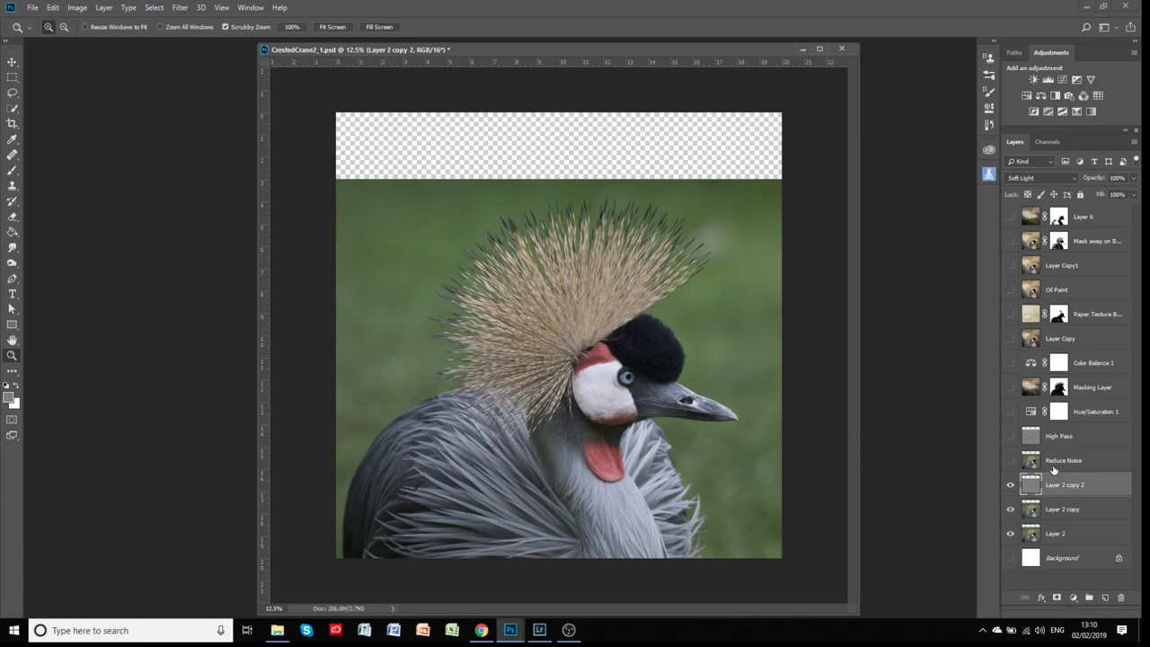
# Step: Show the Reduce Noise and High Pass layers and delete Layer 2 copy and Layer 2 copy 2
pyautogui.click(1009, 460)
pyautogui.click(1010, 435)
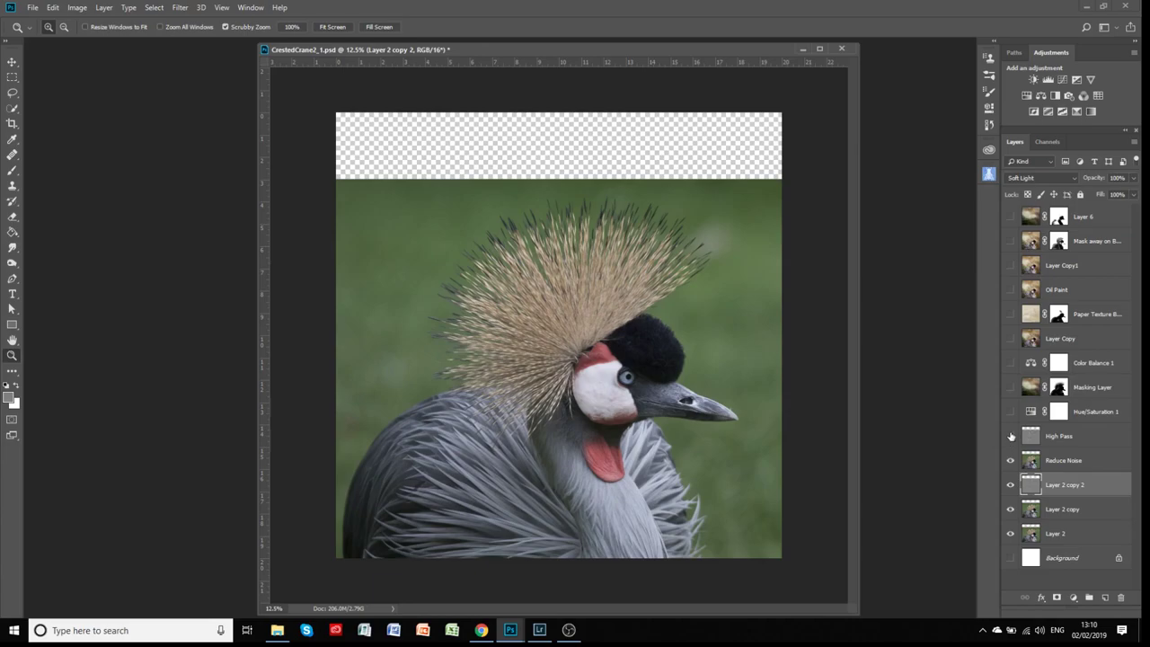
pyautogui.keyDown('shift'); pyautogui.click(1069, 509); pyautogui.keyUp('shift')
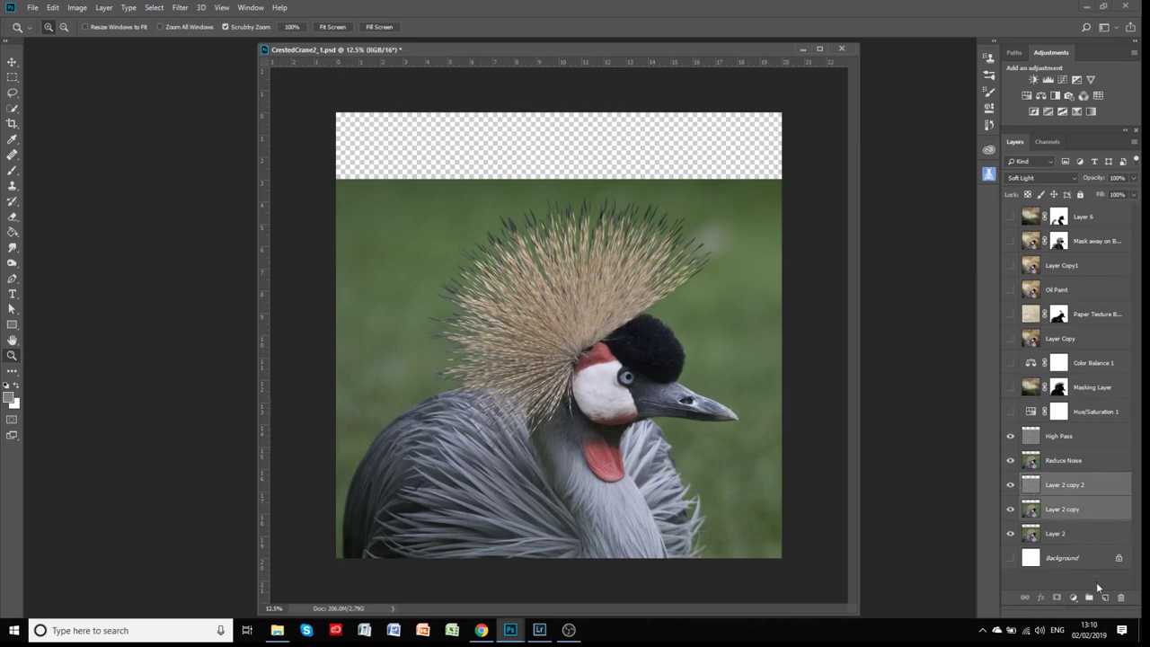
pyautogui.click(1121, 597)
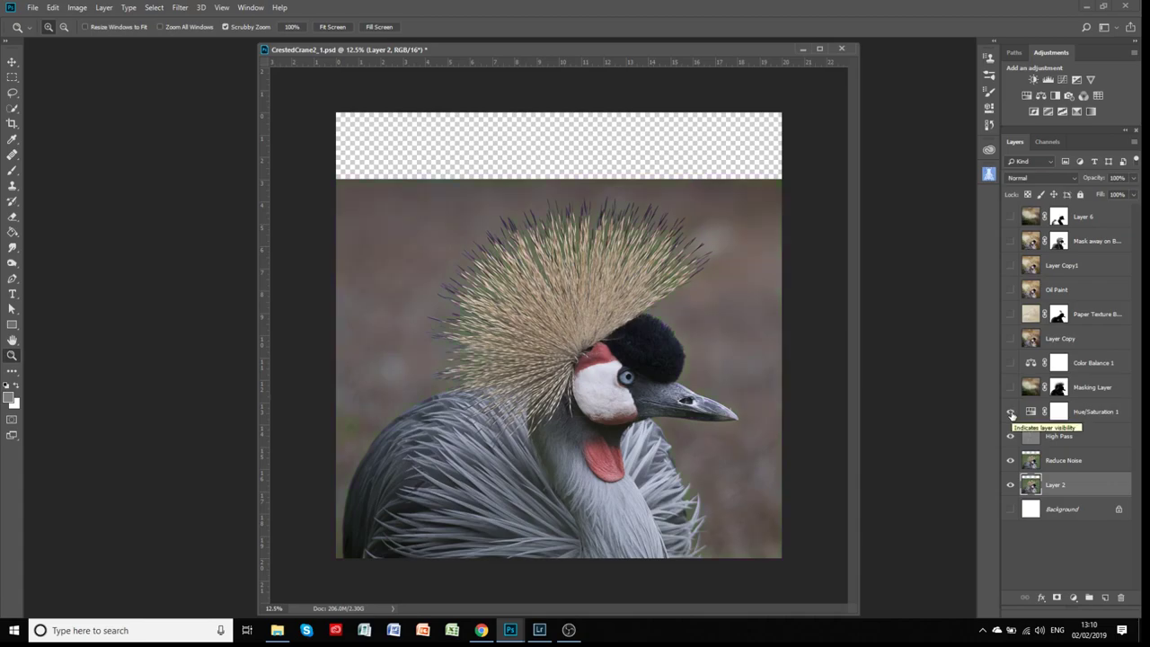
# Step: Turn on the Hue/Saturation 1 adjustment and shift the hue, saturation and lightness of its Greens range
pyautogui.click(1011, 412)
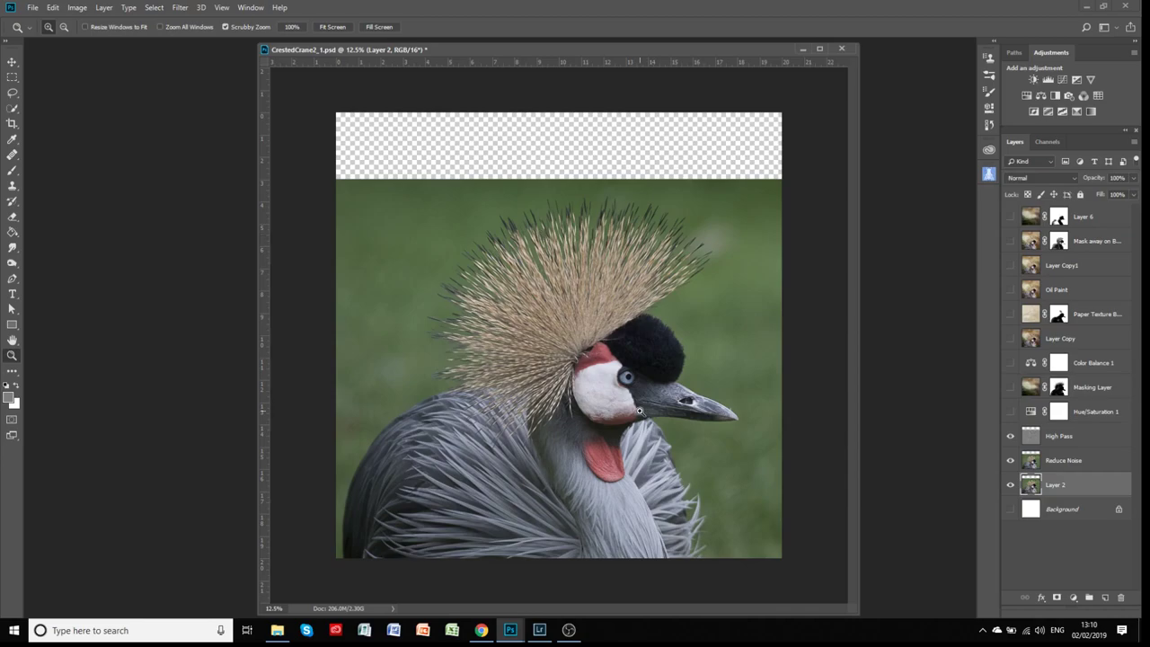
pyautogui.click(1010, 413)
pyautogui.click(1089, 406)
pyautogui.doubleClick(1031, 411)
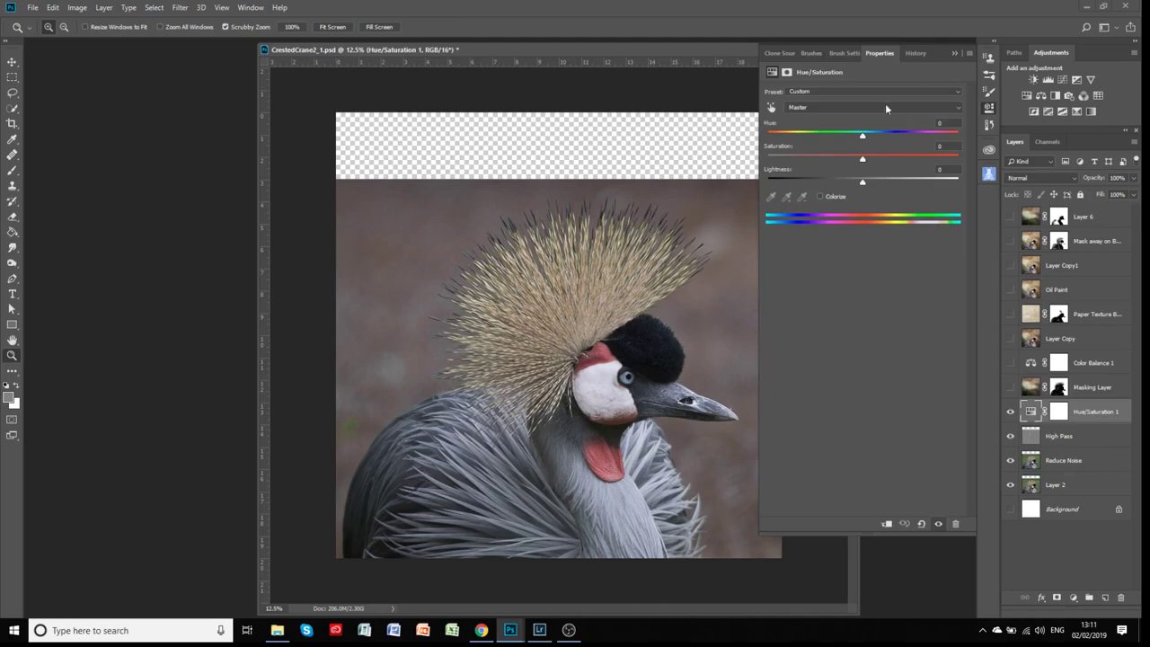
pyautogui.click(823, 106)
pyautogui.click(815, 144)
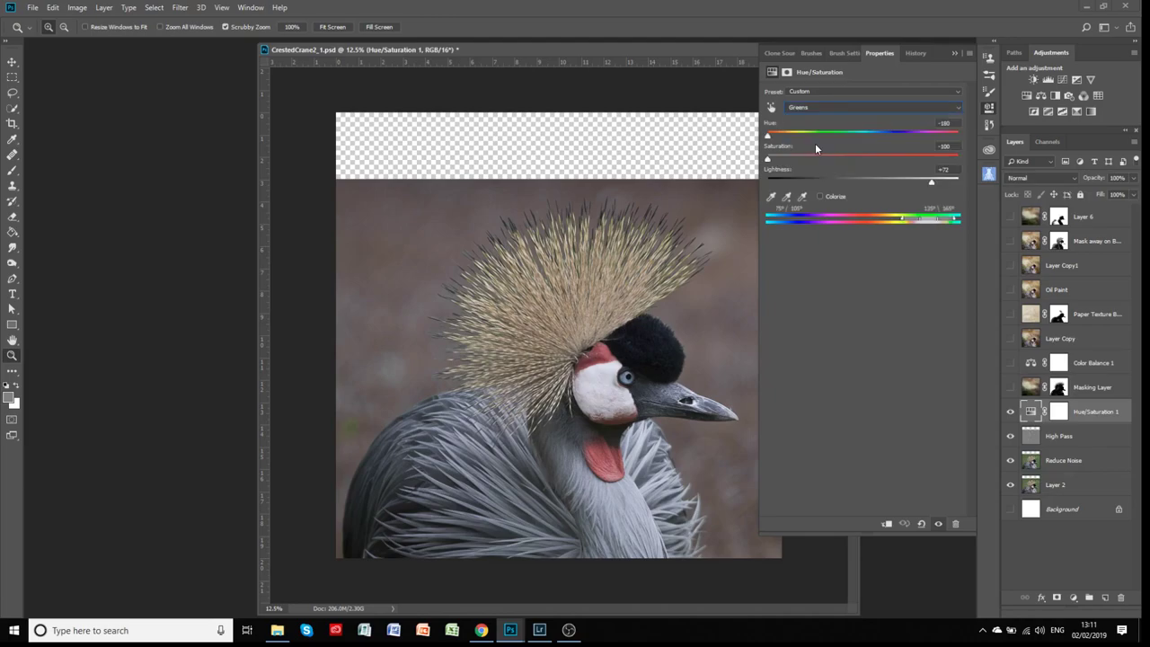
pyautogui.moveTo(768, 135); pyautogui.dragTo(812, 136)
pyautogui.moveTo(893, 140); pyautogui.dragTo(878, 160)
pyautogui.moveTo(932, 184)
pyautogui.mouseDown()
pyautogui.moveTo(860, 181)
pyautogui.moveTo(932, 185)
pyautogui.mouseUp()
pyautogui.click(954, 54)
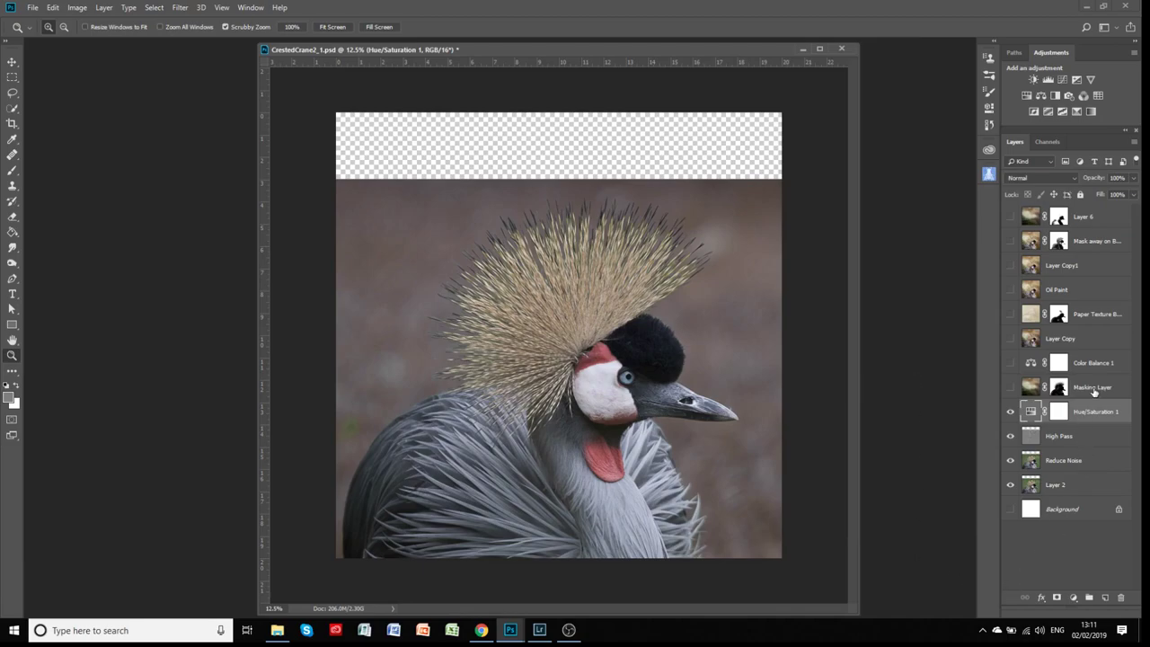
# Step: Show Masking Layer and disable its layer mask so the painted texture covers the whole canvas
pyautogui.click(1010, 387)
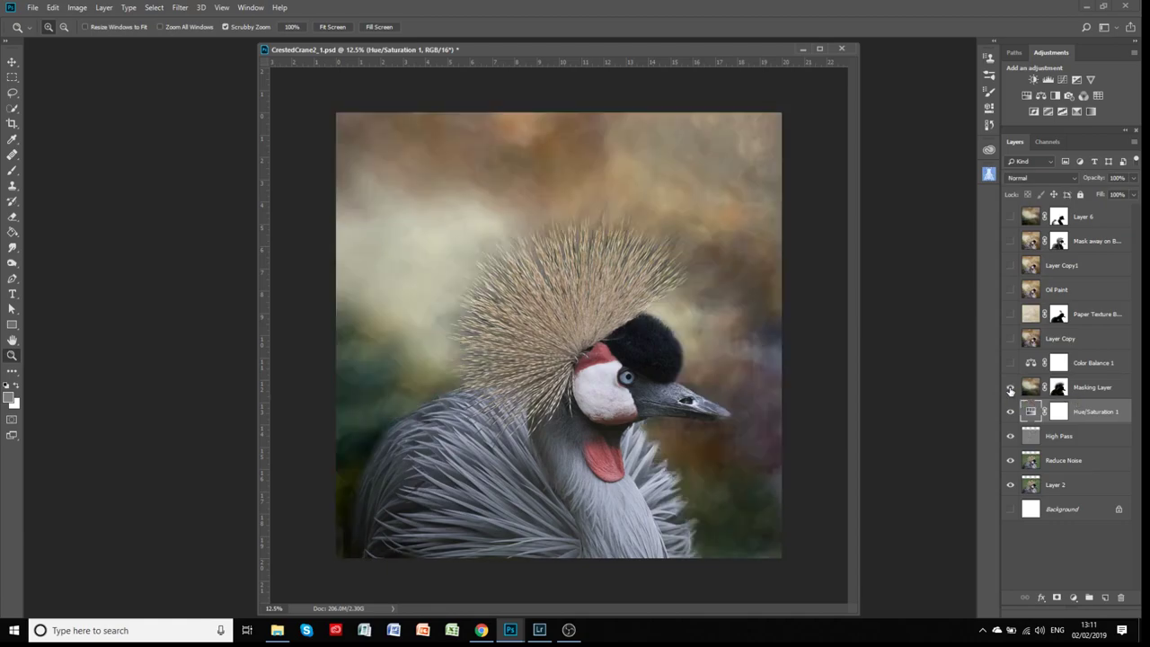
pyautogui.click(1060, 387)
pyautogui.rightClick(1060, 388)
pyautogui.click(1060, 392)
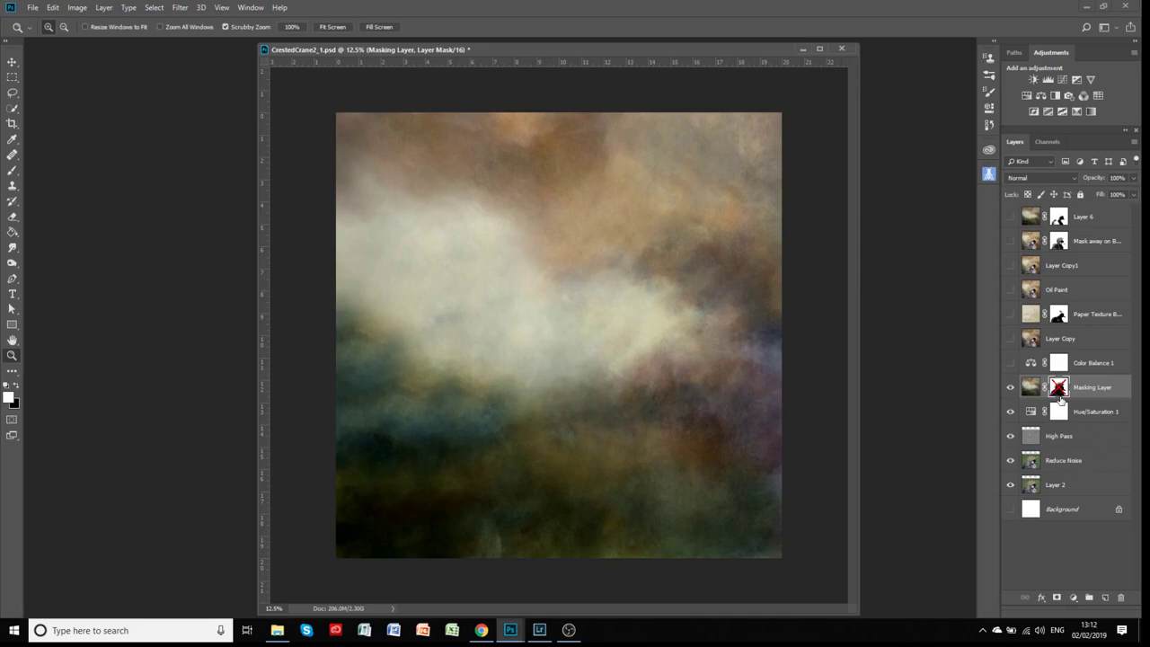
# Step: Duplicate Masking Layer and hide the original beneath the copy
pyautogui.click(1085, 409)
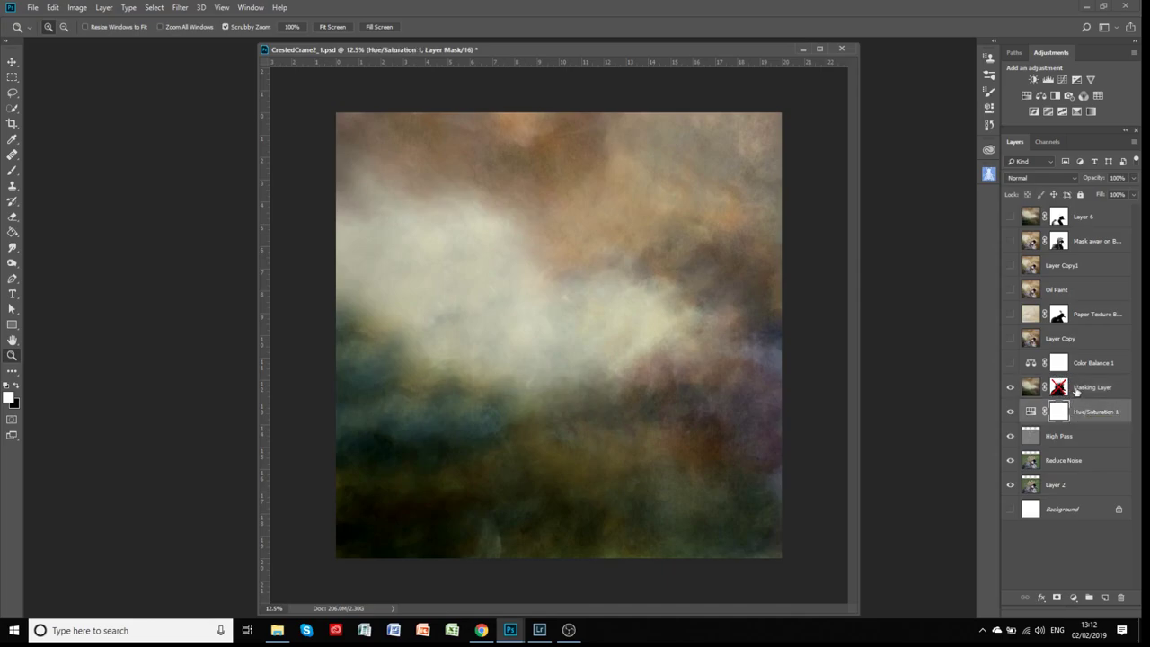
pyautogui.click(1076, 389)
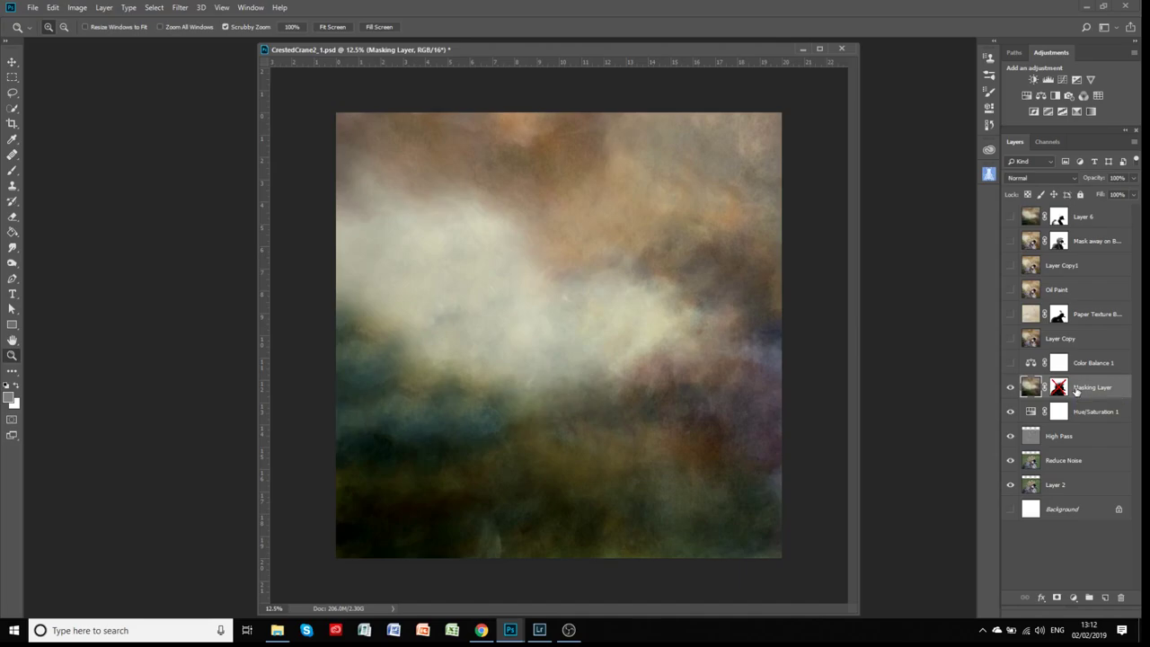
pyautogui.hotkey('ctrl', 'j')
pyautogui.click(1010, 411)
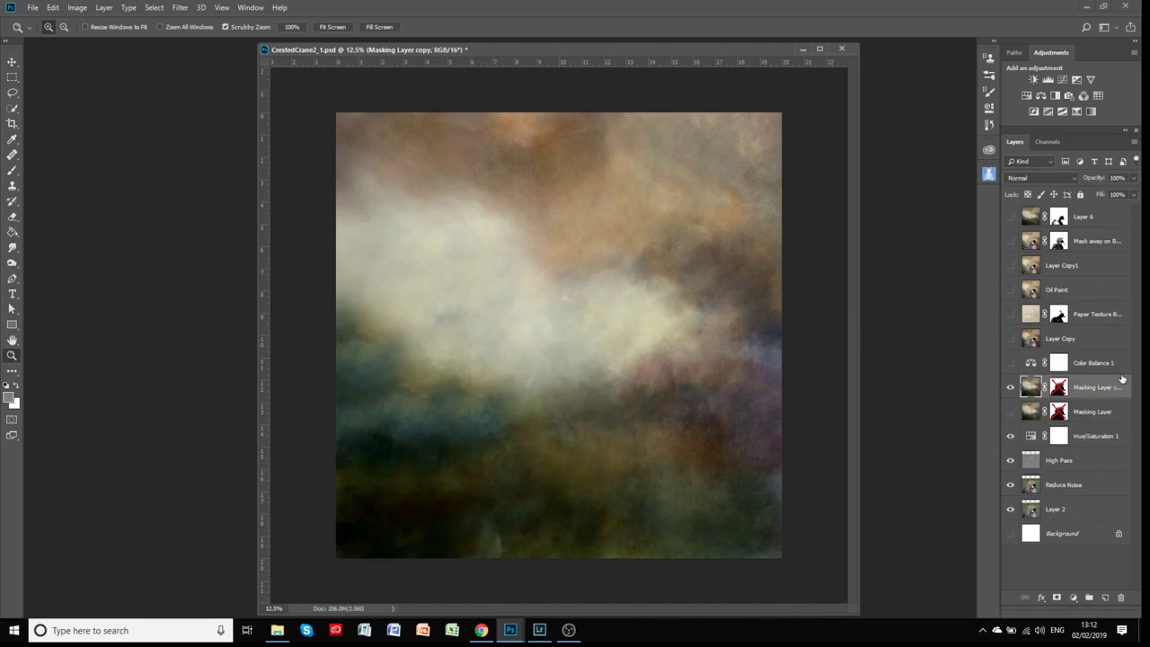
# Step: Delete the disabled mask from Masking Layer copy and add a new white layer mask in its place
pyautogui.click(1059, 387)
pyautogui.rightClick(1059, 388)
pyautogui.click(1053, 403)
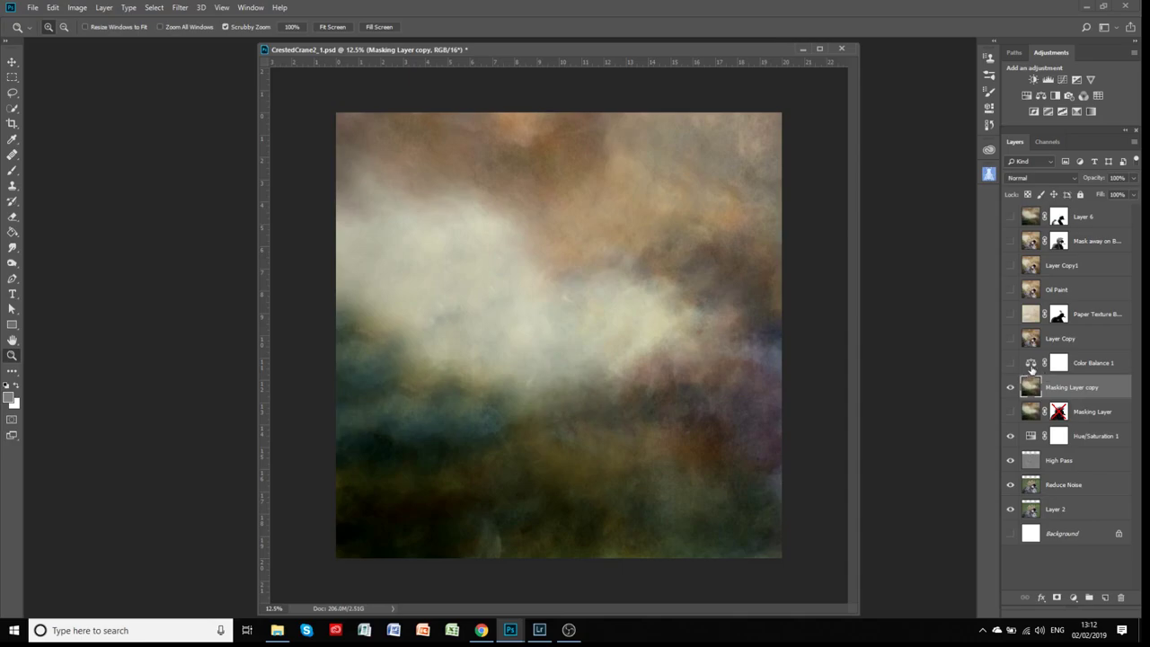
pyautogui.click(1057, 598)
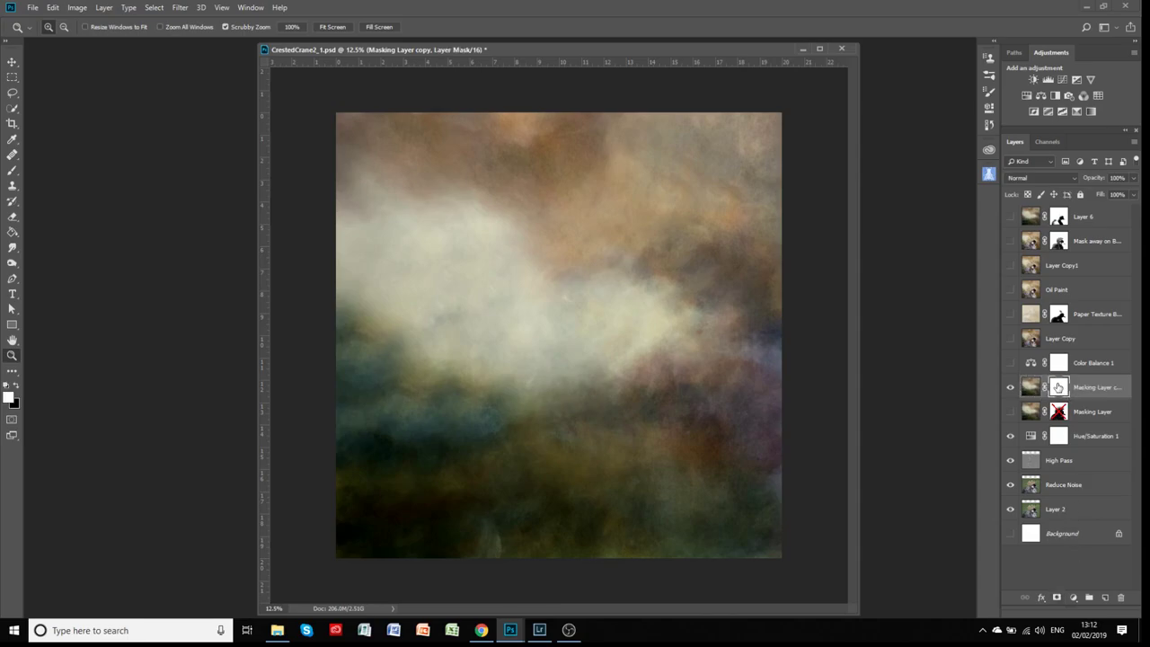
# Step: Make black the foreground colour and choose the Soft Round brush for painting on the new mask
pyautogui.click(5, 389)
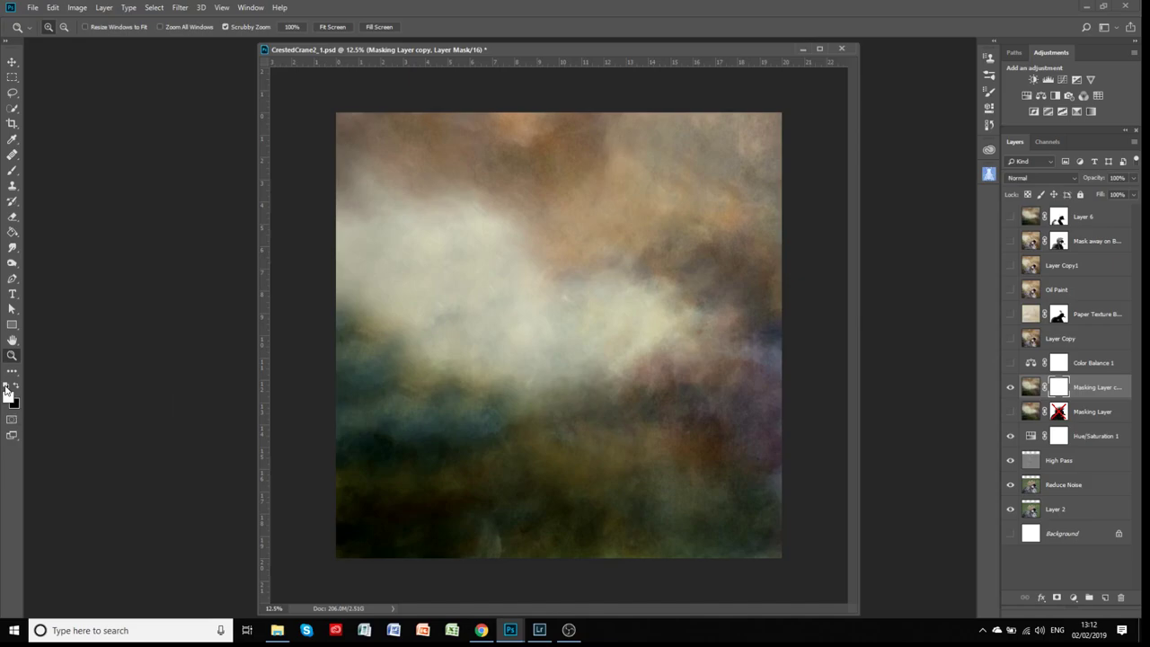
pyautogui.click(16, 387)
pyautogui.click(13, 174)
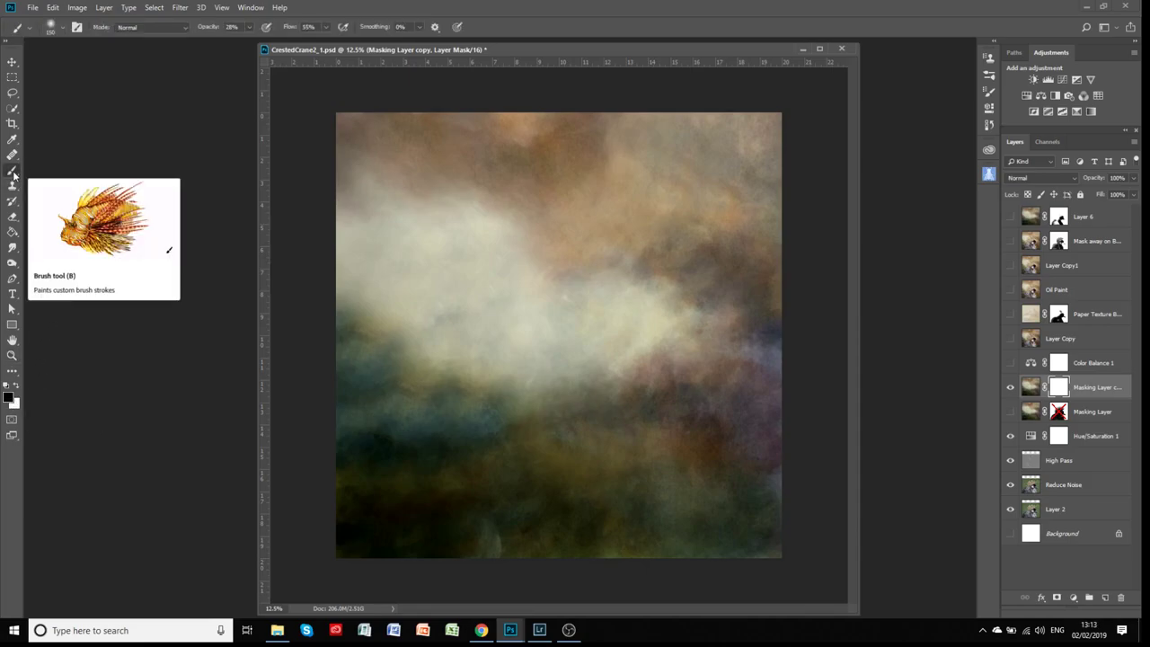
pyautogui.click(989, 78)
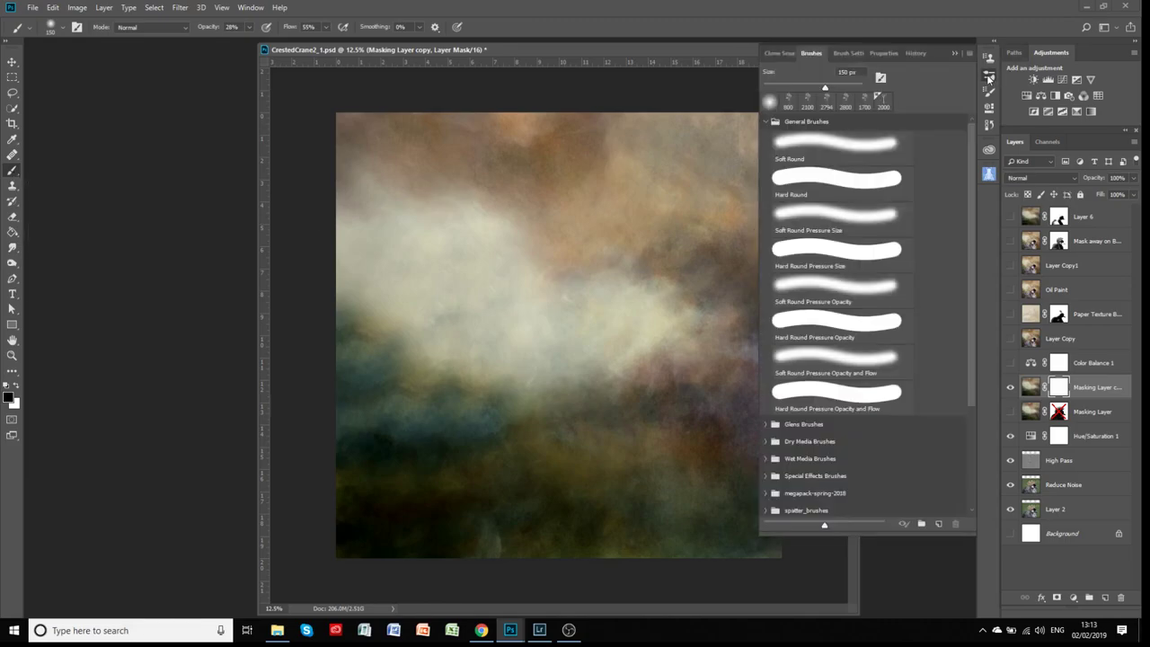
pyautogui.click(869, 146)
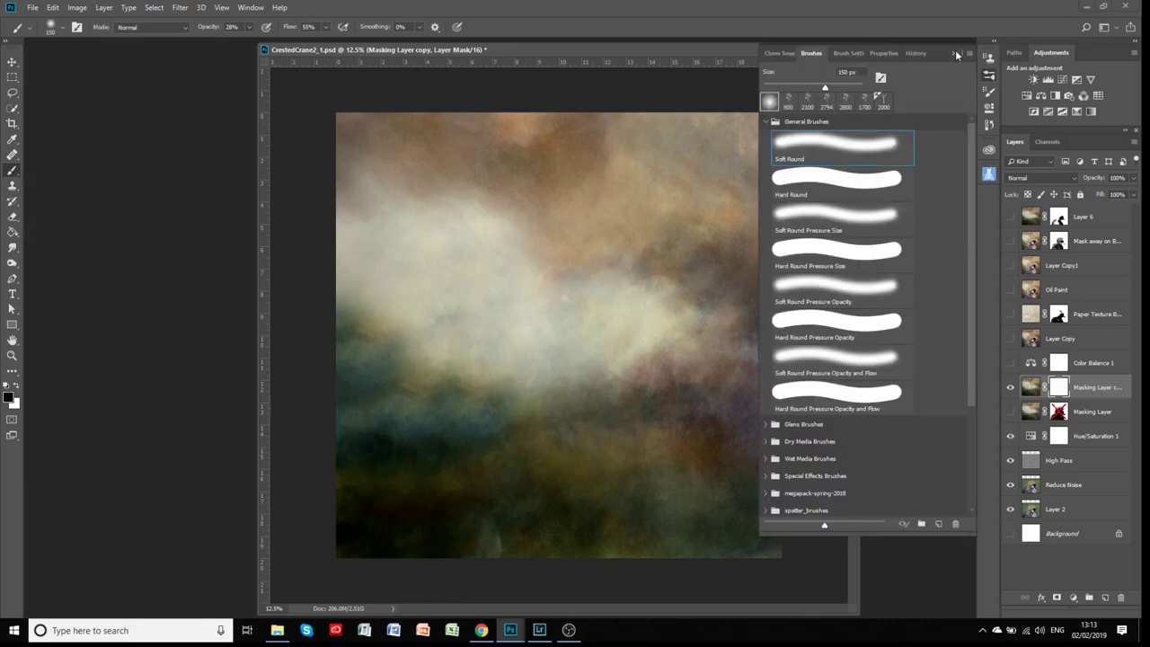
pyautogui.click(956, 55)
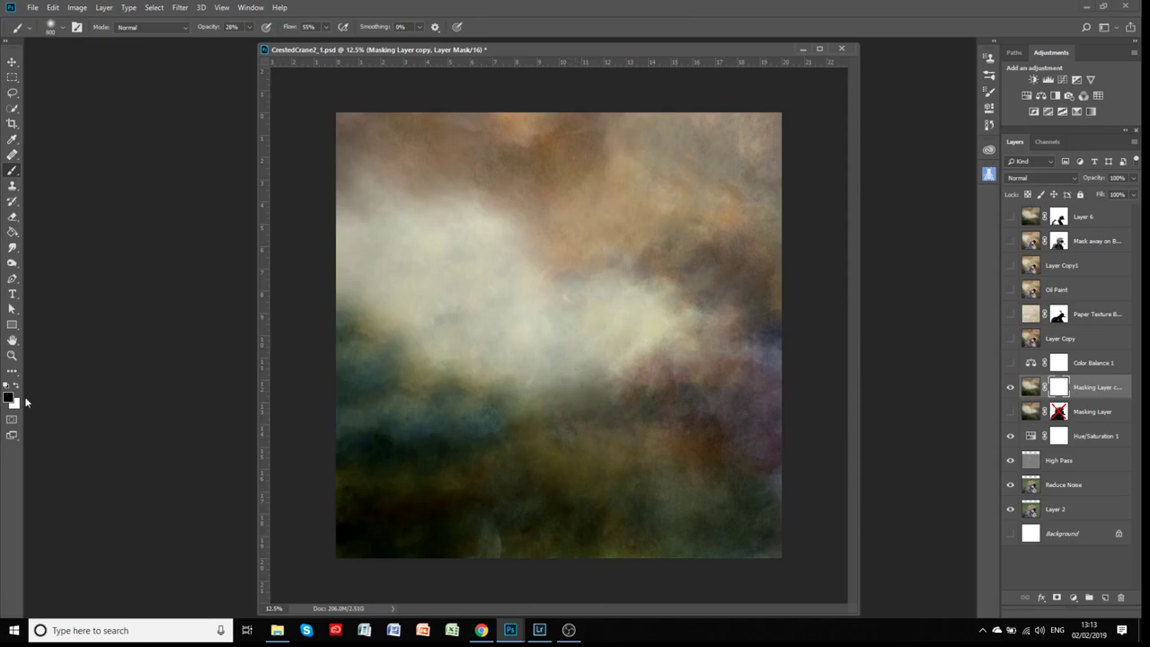
pyautogui.click(14, 388)
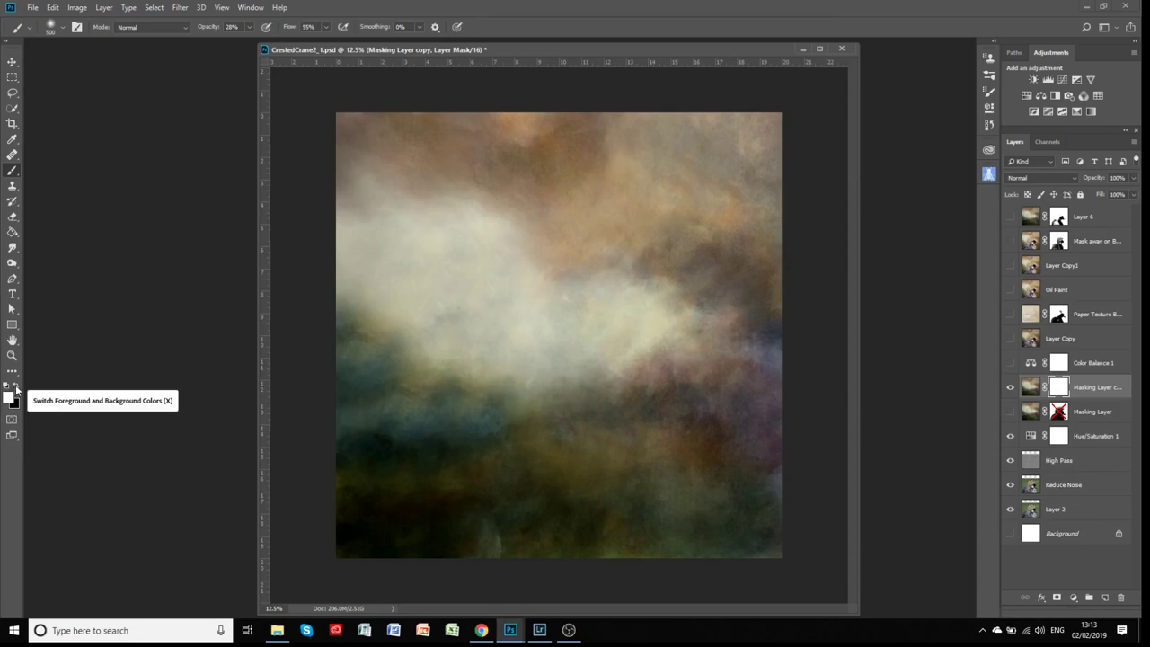
pyautogui.click(14, 388)
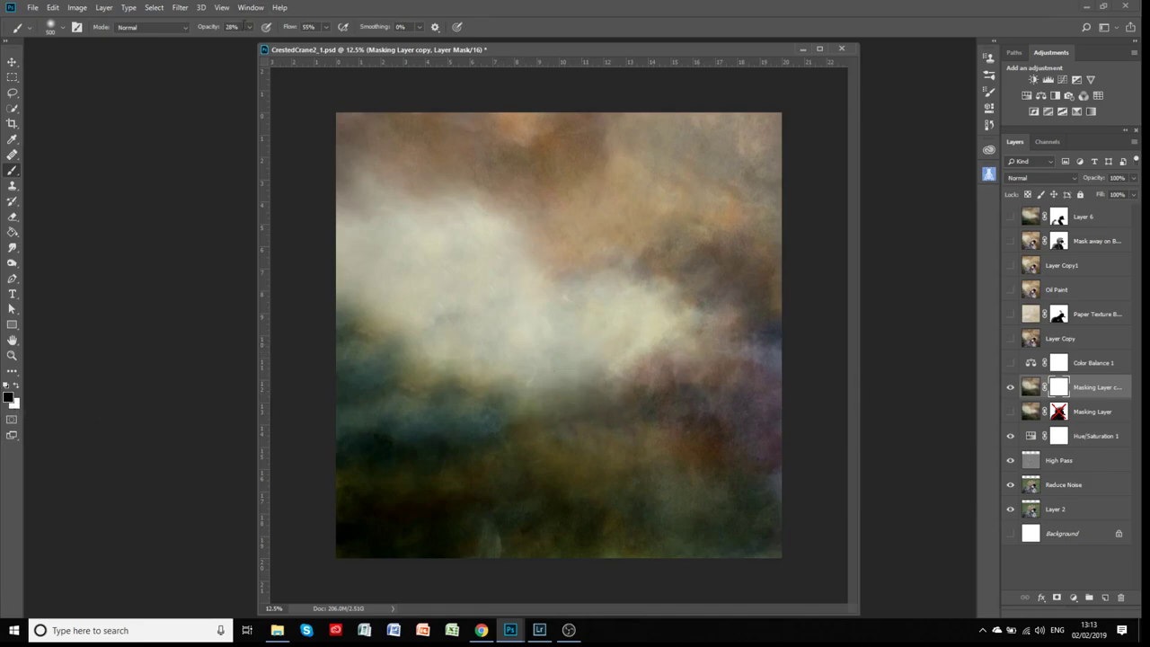
# Step: Set the brush opacity and flow to 100%
pyautogui.click(251, 28)
pyautogui.moveTo(254, 44); pyautogui.dragTo(364, 41)
pyautogui.click(327, 29)
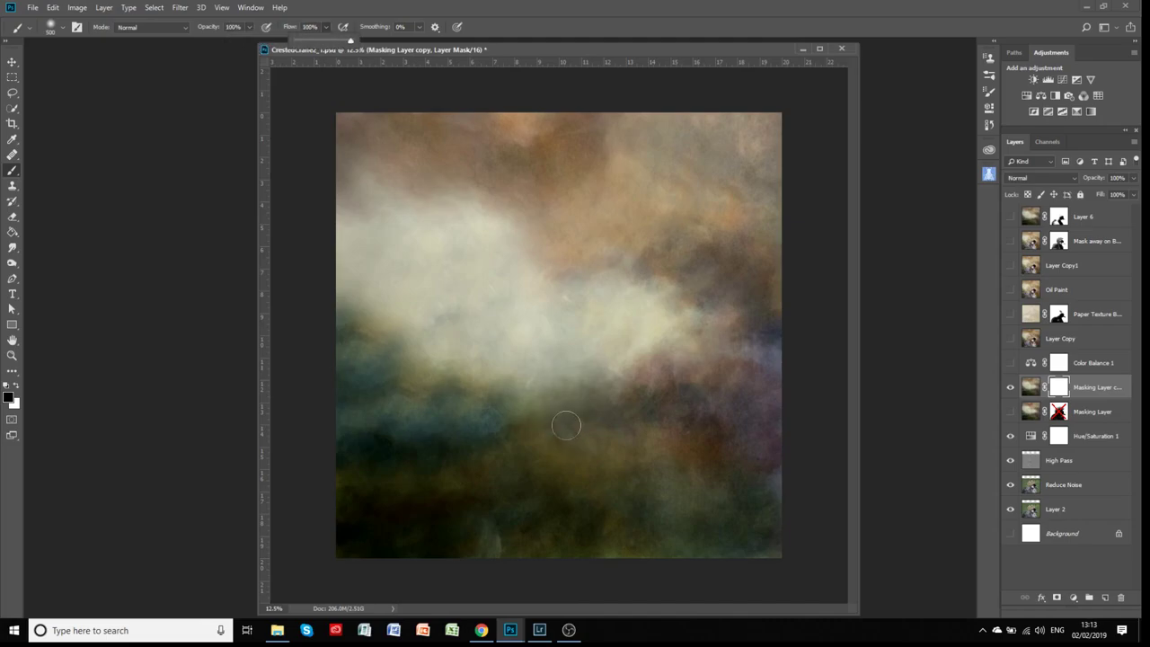
# Step: Paint black on the mask of Masking Layer copy to reveal the crane's head, body and crest through the texture
pyautogui.moveTo(581, 436)
pyautogui.mouseDown()
pyautogui.moveTo(568, 470)
pyautogui.moveTo(541, 452)
pyautogui.moveTo(542, 477)
pyautogui.moveTo(584, 503)
pyautogui.moveTo(607, 478)
pyautogui.moveTo(587, 442)
pyautogui.moveTo(547, 502)
pyautogui.moveTo(563, 540)
pyautogui.moveTo(580, 534)
pyautogui.moveTo(582, 559)
pyautogui.moveTo(525, 538)
pyautogui.moveTo(525, 485)
pyautogui.moveTo(500, 516)
pyautogui.moveTo(490, 557)
pyautogui.moveTo(453, 525)
pyautogui.moveTo(403, 538)
pyautogui.moveTo(504, 488)
pyautogui.moveTo(515, 437)
pyautogui.moveTo(573, 442)
pyautogui.moveTo(631, 529)
pyautogui.moveTo(650, 509)
pyautogui.moveTo(634, 506)
pyautogui.moveTo(676, 573)
pyautogui.moveTo(690, 559)
pyautogui.moveTo(628, 435)
pyautogui.moveTo(710, 552)
pyautogui.moveTo(595, 399)
pyautogui.moveTo(653, 371)
pyautogui.moveTo(645, 387)
pyautogui.moveTo(725, 416)
pyautogui.moveTo(646, 386)
pyautogui.moveTo(616, 320)
pyautogui.moveTo(632, 318)
pyautogui.moveTo(663, 347)
pyautogui.moveTo(674, 370)
pyautogui.moveTo(591, 325)
pyautogui.moveTo(571, 334)
pyautogui.moveTo(530, 270)
pyautogui.moveTo(516, 364)
pyautogui.mouseUp()
pyautogui.moveTo(503, 288)
pyautogui.mouseDown()
pyautogui.moveTo(475, 264)
pyautogui.moveTo(485, 351)
pyautogui.moveTo(553, 386)
pyautogui.moveTo(562, 408)
pyautogui.moveTo(465, 458)
pyautogui.mouseUp()
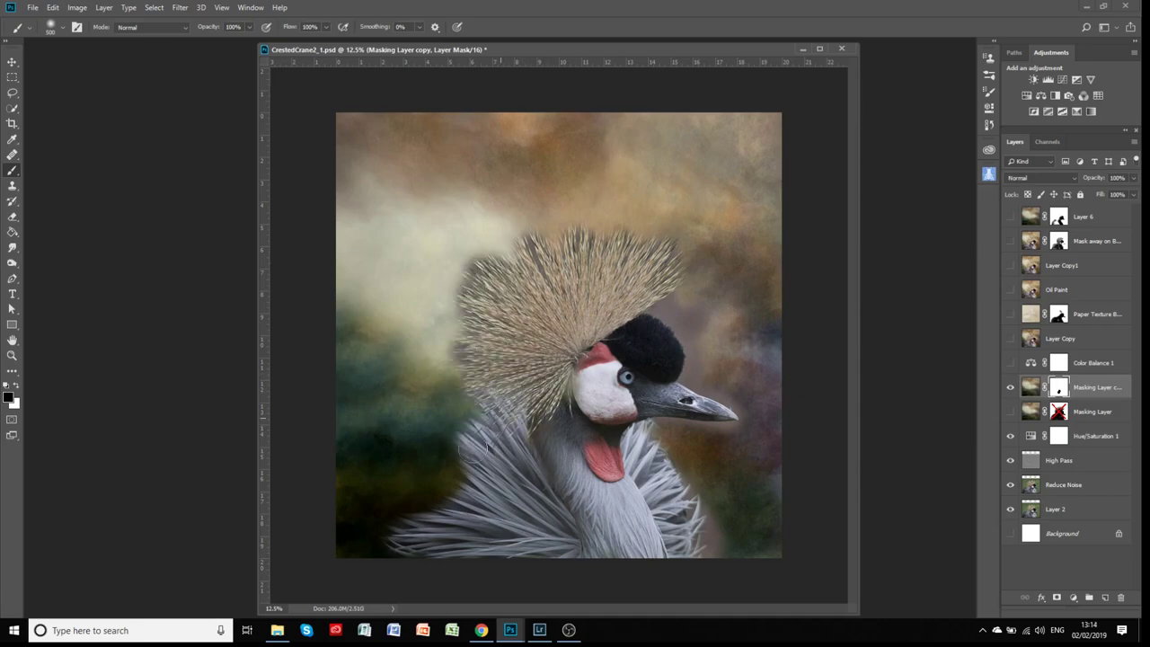
pyautogui.moveTo(422, 492)
pyautogui.mouseDown()
pyautogui.moveTo(360, 567)
pyautogui.moveTo(364, 524)
pyautogui.moveTo(424, 458)
pyautogui.moveTo(394, 489)
pyautogui.moveTo(438, 409)
pyautogui.moveTo(400, 460)
pyautogui.moveTo(416, 465)
pyautogui.moveTo(407, 440)
pyautogui.moveTo(359, 544)
pyautogui.moveTo(367, 475)
pyautogui.moveTo(361, 521)
pyautogui.moveTo(438, 395)
pyautogui.mouseUp()
pyautogui.moveTo(510, 258)
pyautogui.mouseDown()
pyautogui.moveTo(510, 245)
pyautogui.moveTo(573, 225)
pyautogui.moveTo(645, 232)
pyautogui.mouseUp()
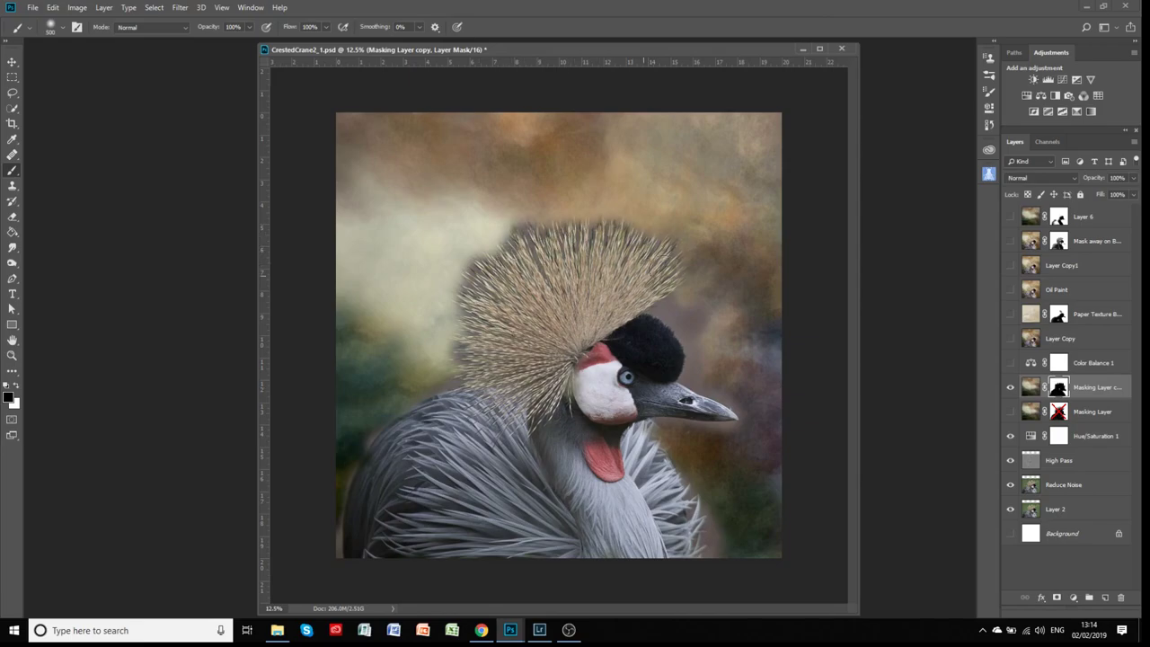
pyautogui.moveTo(664, 270); pyautogui.dragTo(561, 244)
pyautogui.moveTo(486, 365)
pyautogui.mouseDown()
pyautogui.moveTo(491, 329)
pyautogui.moveTo(494, 342)
pyautogui.mouseUp()
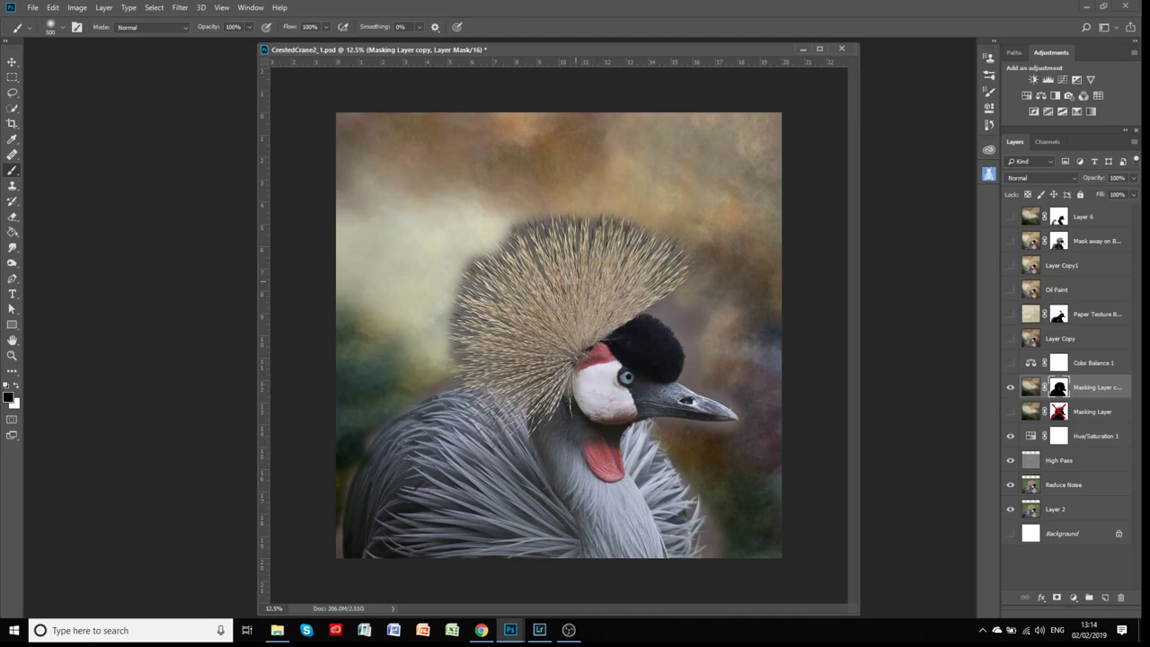
# Step: Paint white on the mask along the crest's rear edge and around the black cap with a smaller brush to restore the texture background
pyautogui.click(17, 388)
pyautogui.moveTo(442, 348); pyautogui.dragTo(442, 385)
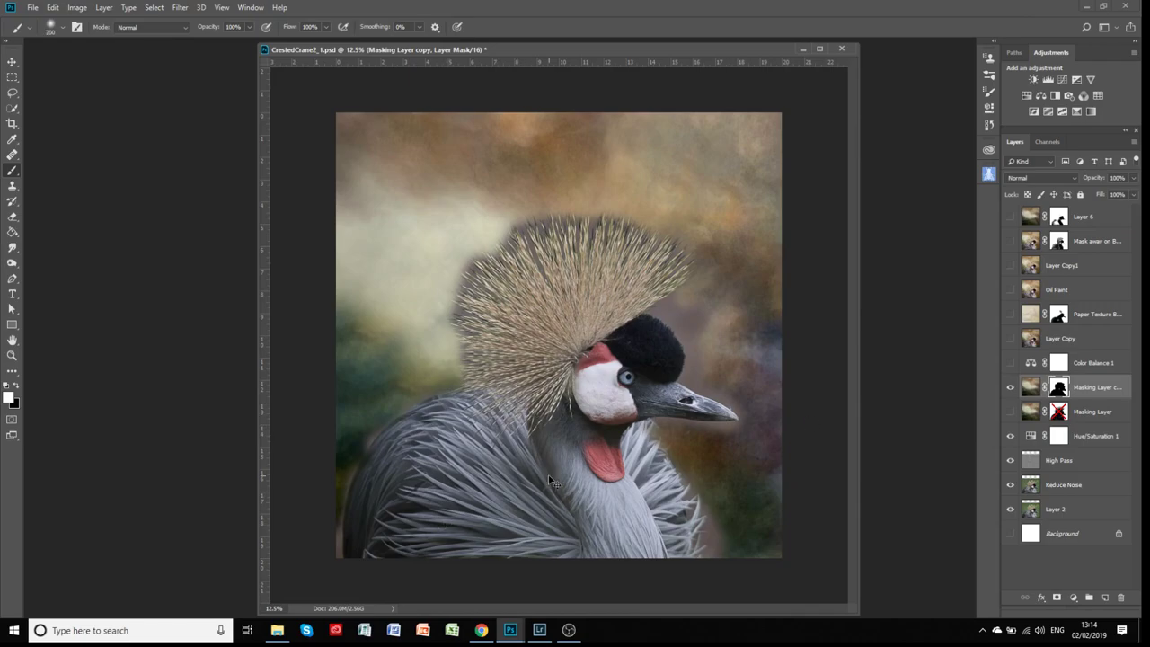
pyautogui.hotkey('ctrl', '+')
pyautogui.hotkey('ctrl', '+')
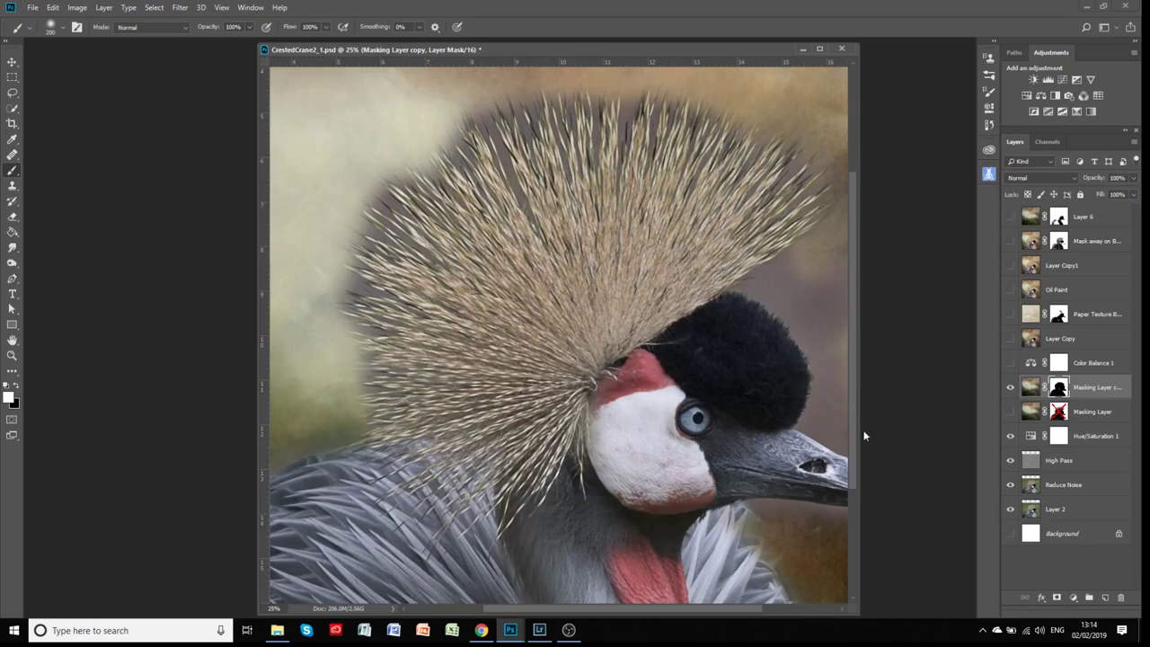
pyautogui.moveTo(854, 392); pyautogui.dragTo(855, 481)
pyautogui.moveTo(741, 607); pyautogui.dragTo(817, 595)
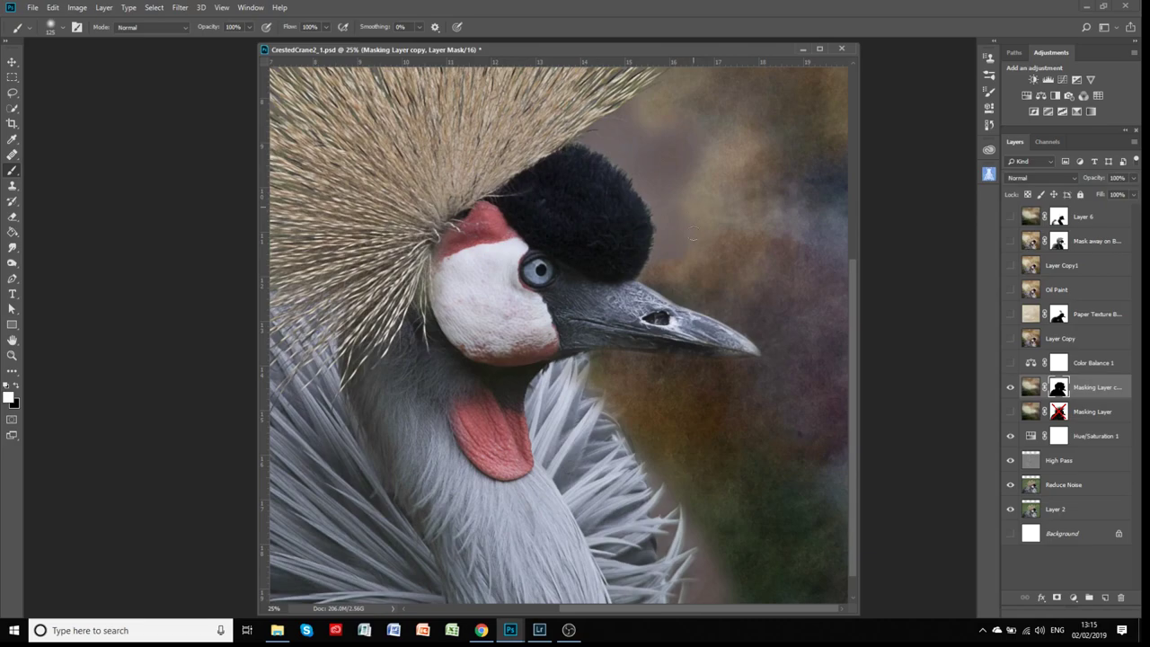
pyautogui.moveTo(651, 274)
pyautogui.mouseDown()
pyautogui.moveTo(691, 157)
pyautogui.moveTo(690, 189)
pyautogui.moveTo(681, 118)
pyautogui.moveTo(682, 139)
pyautogui.moveTo(659, 124)
pyautogui.moveTo(618, 131)
pyautogui.moveTo(651, 136)
pyautogui.moveTo(671, 166)
pyautogui.moveTo(654, 177)
pyautogui.moveTo(670, 208)
pyautogui.moveTo(632, 146)
pyautogui.moveTo(668, 189)
pyautogui.mouseUp()
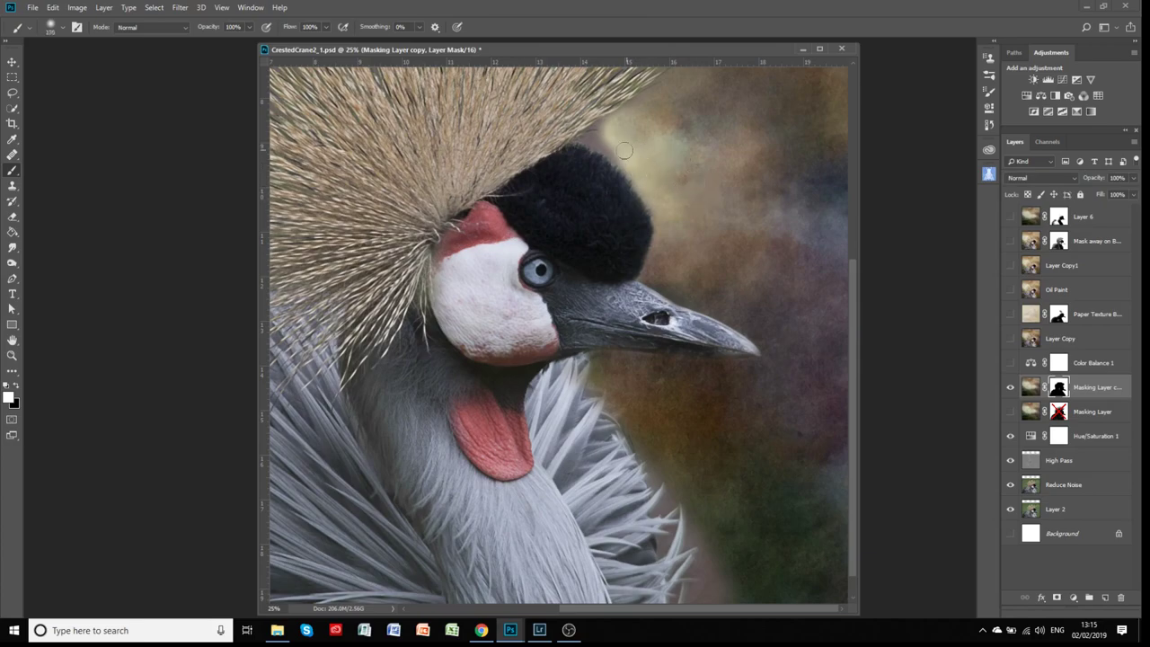
pyautogui.press('[')
pyautogui.press('[')
pyautogui.press('[')
pyautogui.press('[')
pyautogui.moveTo(611, 147)
pyautogui.mouseDown()
pyautogui.moveTo(601, 125)
pyautogui.moveTo(587, 138)
pyautogui.moveTo(607, 148)
pyautogui.moveTo(585, 137)
pyautogui.mouseUp()
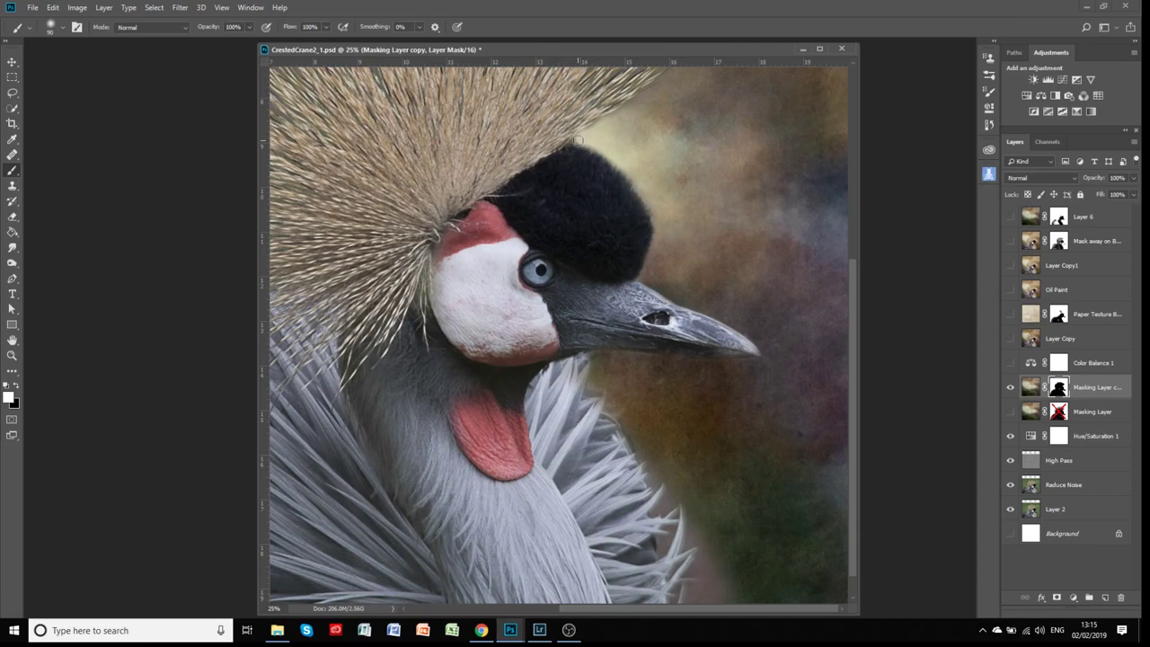
# Step: Switch to a black brush at 45% opacity and 52% flow for softening the mask around the cap
pyautogui.click(16, 385)
pyautogui.click(249, 27)
pyautogui.moveTo(255, 42); pyautogui.dragTo(219, 43)
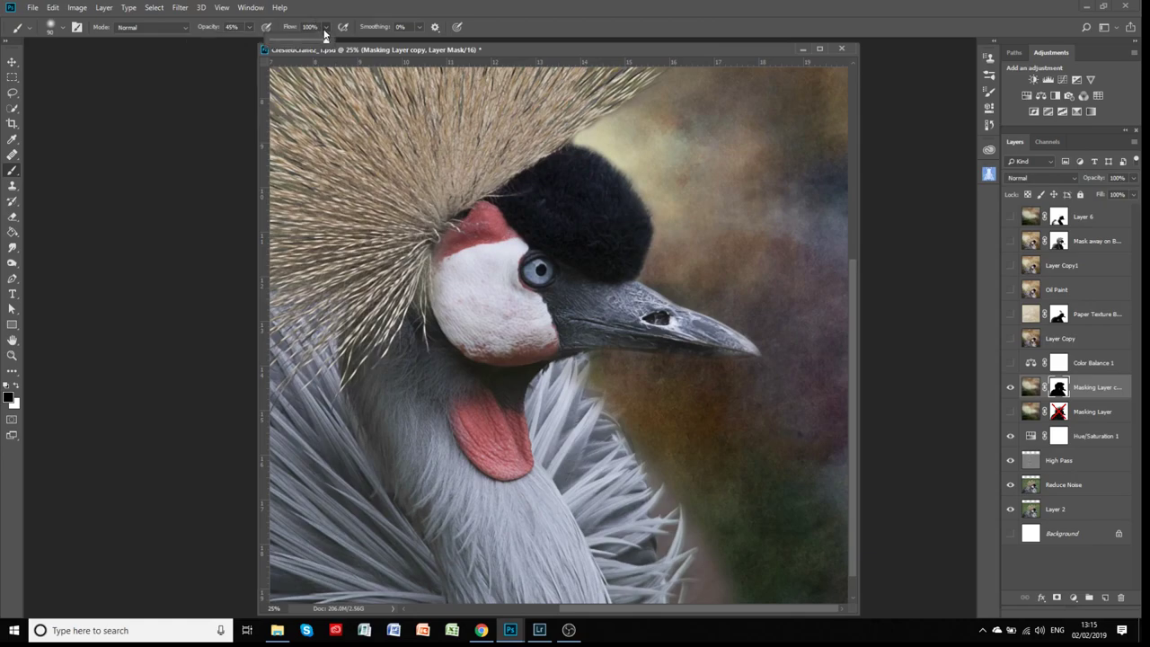
pyautogui.moveTo(325, 43); pyautogui.dragTo(300, 42)
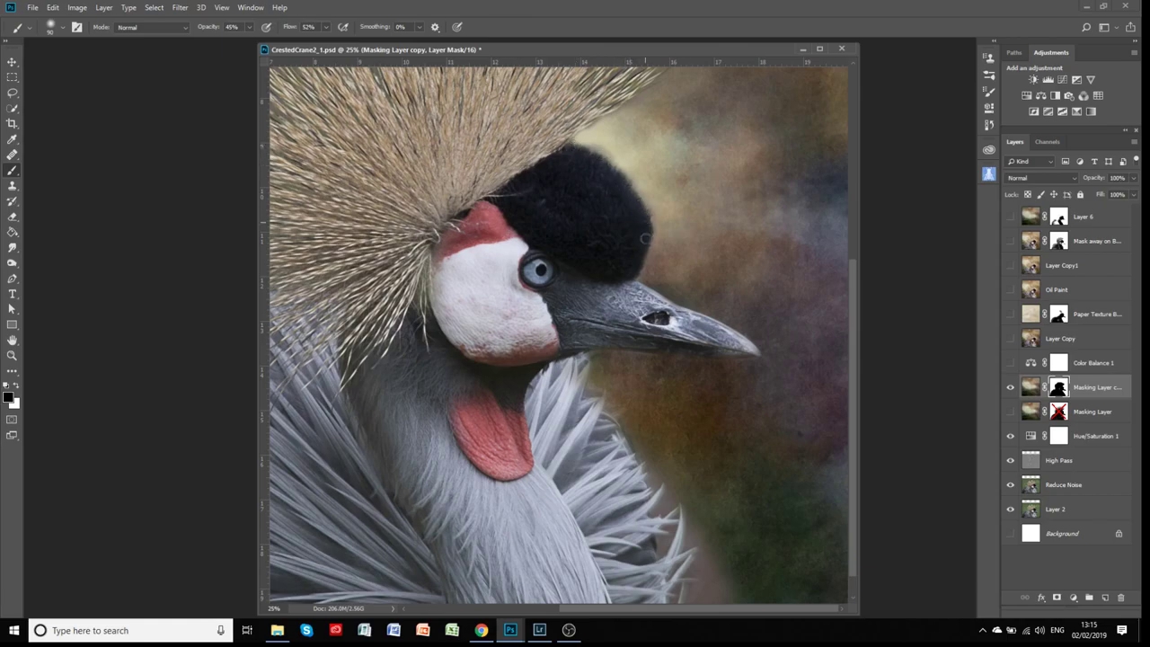
# Step: Lower the brush opacity to 33% and touch up the mask in white beside the black cap
pyautogui.click(15, 386)
pyautogui.click(248, 27)
pyautogui.moveTo(248, 44); pyautogui.dragTo(242, 42)
pyautogui.click(640, 147)
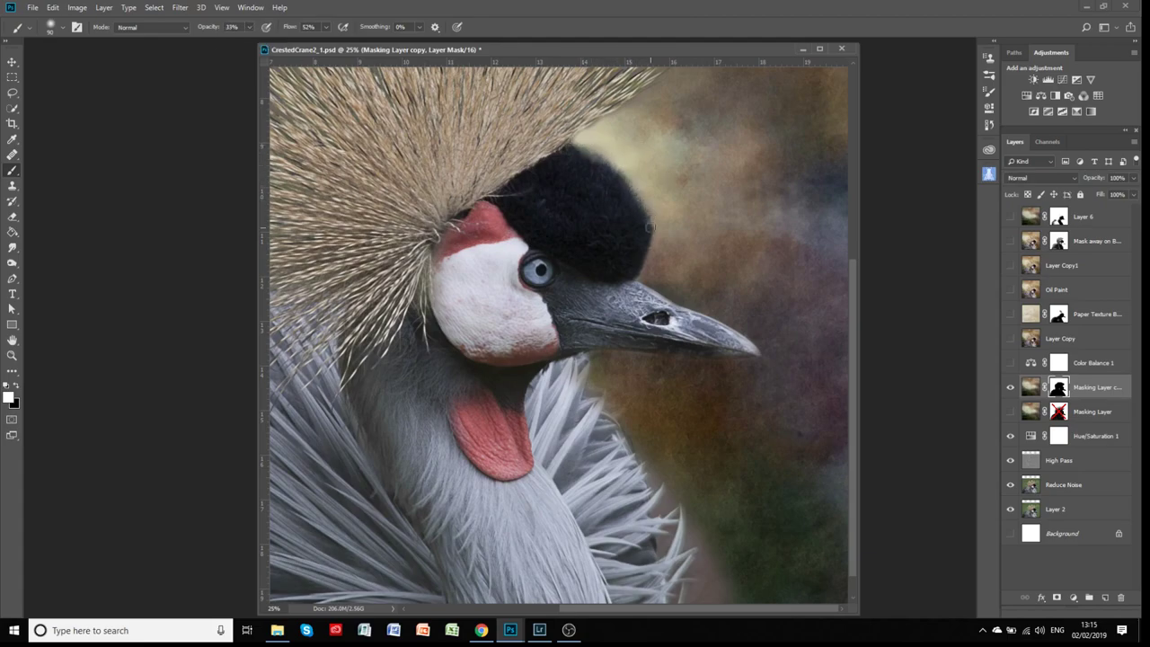
# Step: Paint white at 33% opacity on the mask along the crest's rear and upper edges to soften the feather tips
pyautogui.click(16, 387)
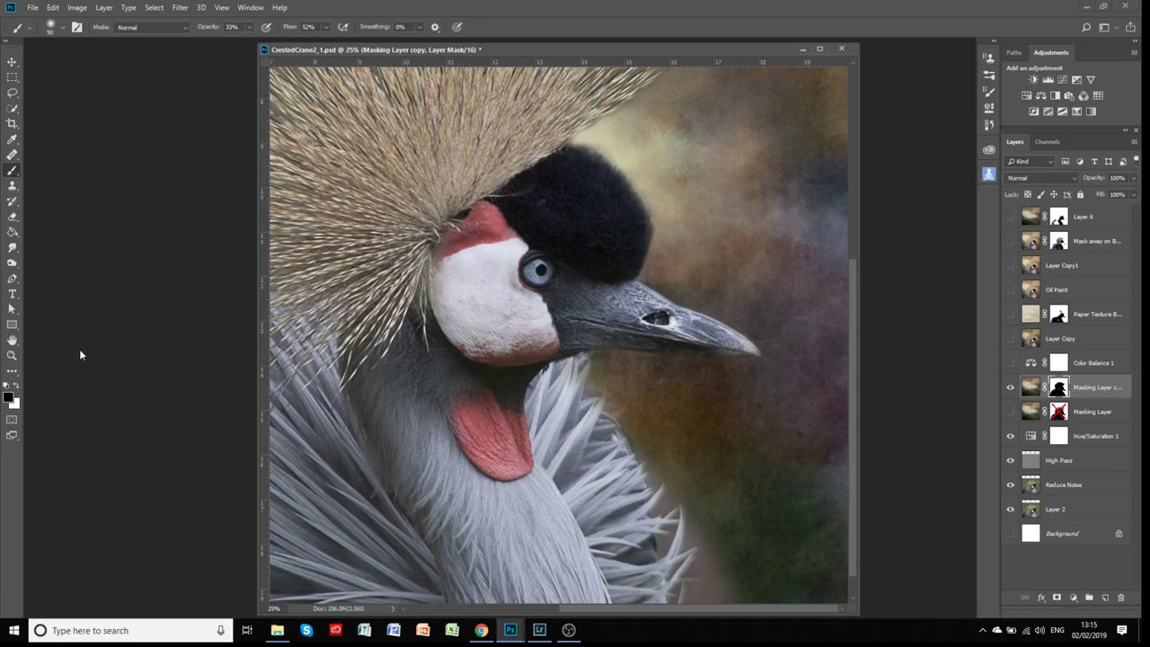
pyautogui.click(17, 385)
pyautogui.moveTo(712, 609); pyautogui.dragTo(627, 608)
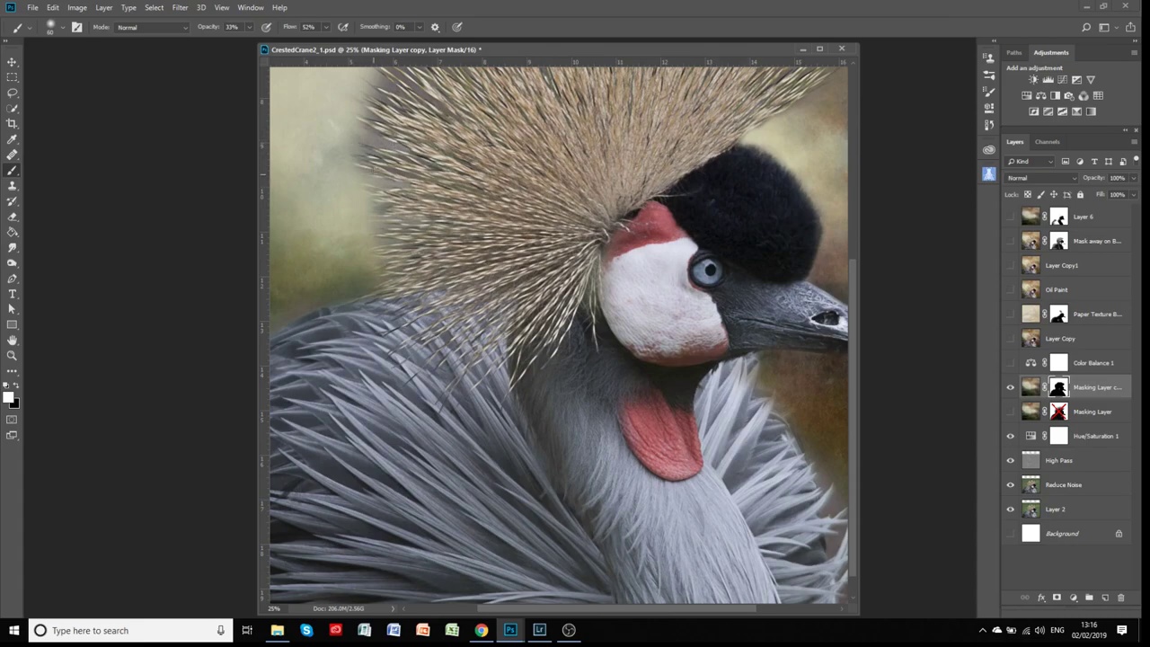
pyautogui.scroll(3, 856, 379)
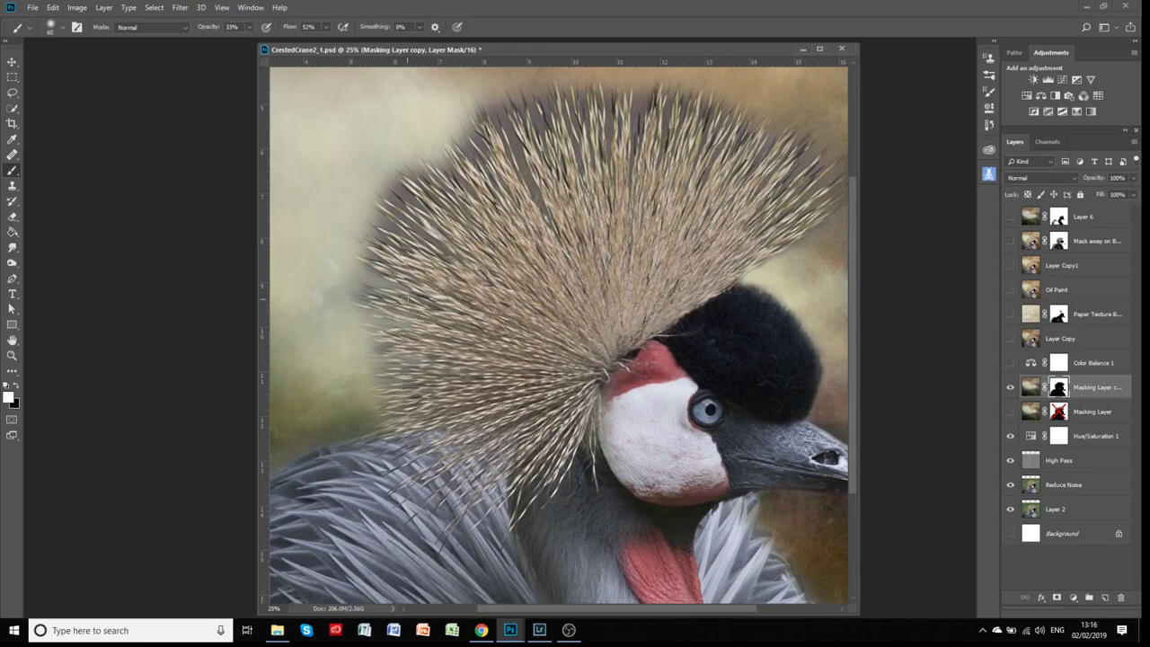
pyautogui.moveTo(357, 221)
pyautogui.mouseDown()
pyautogui.moveTo(410, 240)
pyautogui.moveTo(400, 191)
pyautogui.moveTo(442, 207)
pyautogui.mouseUp()
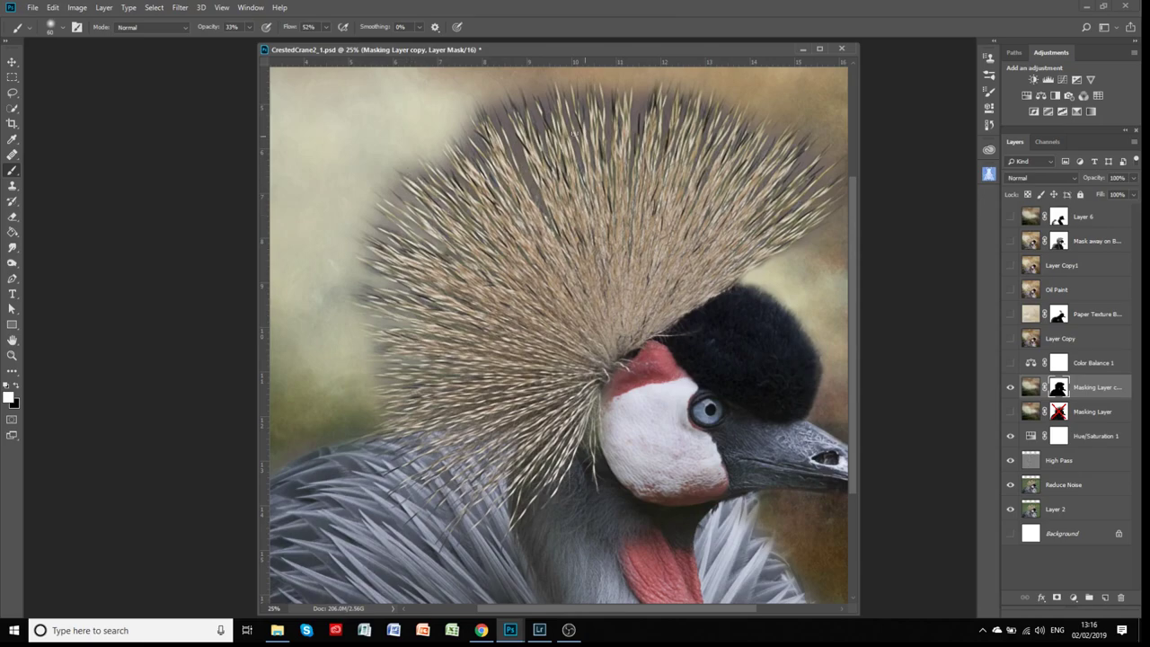
pyautogui.moveTo(508, 106)
pyautogui.mouseDown()
pyautogui.moveTo(534, 200)
pyautogui.moveTo(531, 187)
pyautogui.mouseUp()
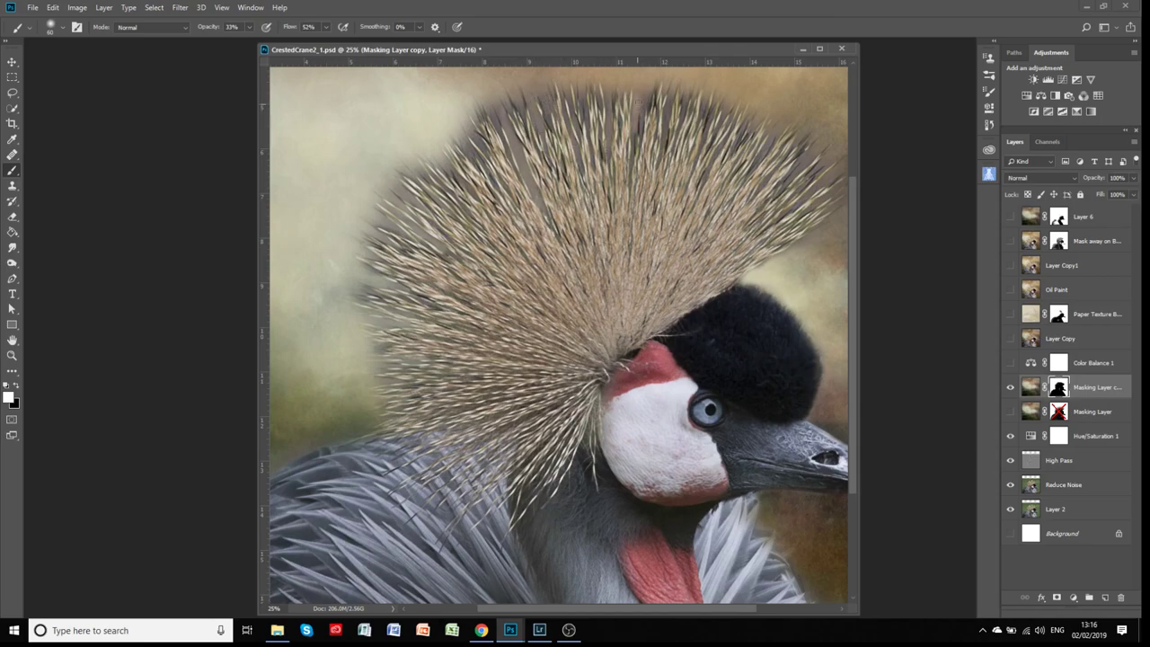
# Step: Paint white on the mask along the lower edge of the crane's back with a 150 px brush to blend it
pyautogui.click(18, 385)
pyautogui.press('x')
pyautogui.hotkey('ctrl', '-')
pyautogui.hotkey('ctrl', '-')
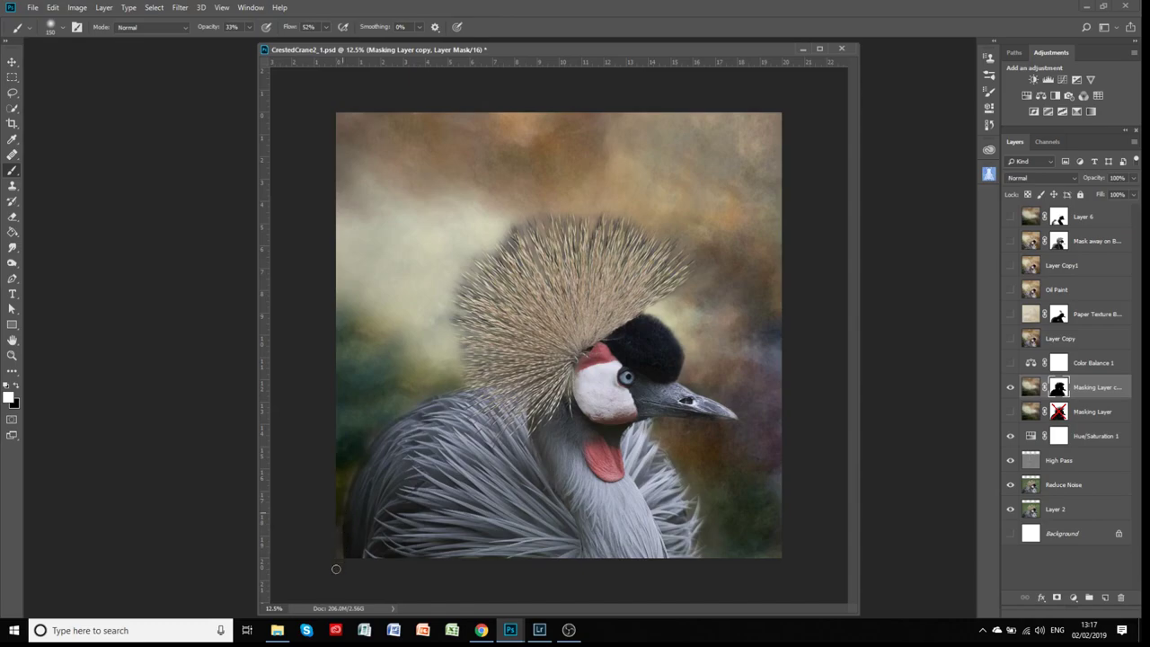
pyautogui.moveTo(375, 451)
pyautogui.mouseDown()
pyautogui.moveTo(339, 483)
pyautogui.moveTo(338, 527)
pyautogui.mouseUp()
# Step: Delete Masking Layer copy and show the original Masking Layer with its mask enabled
pyautogui.click(1010, 387)
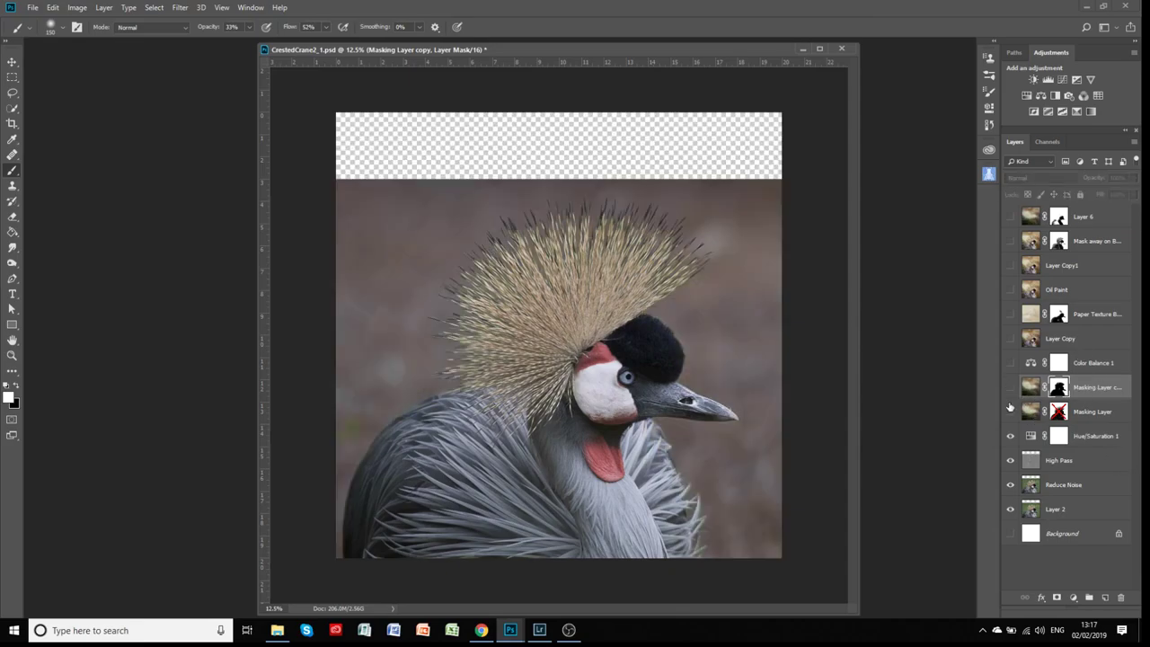
pyautogui.click(1009, 412)
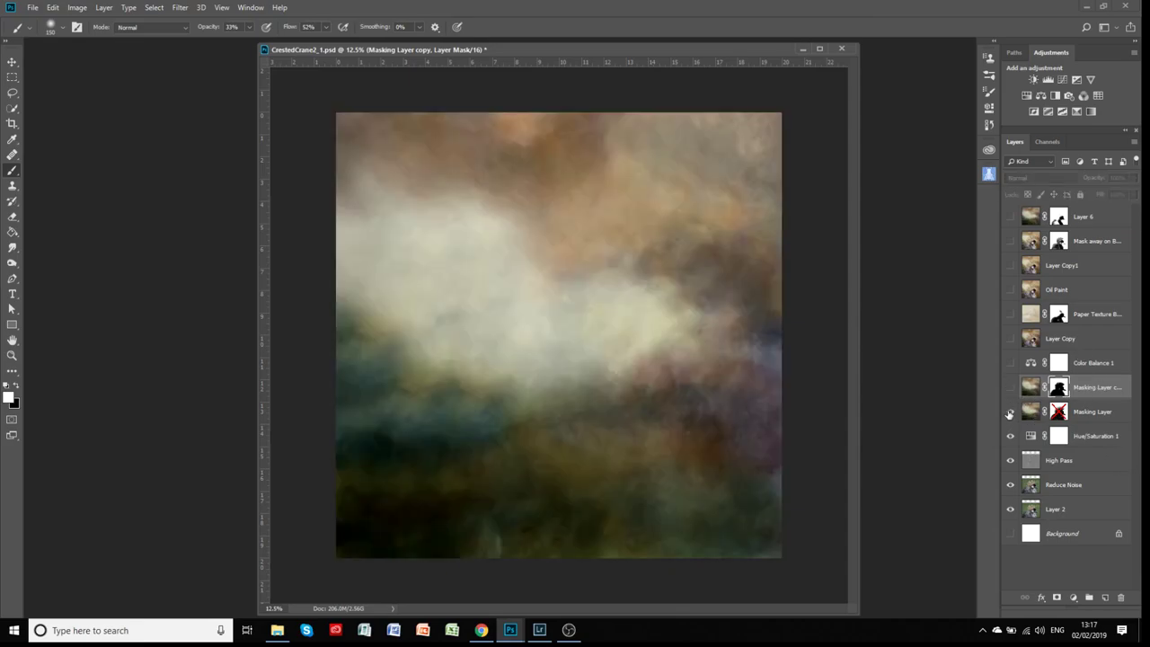
pyautogui.click(1075, 393)
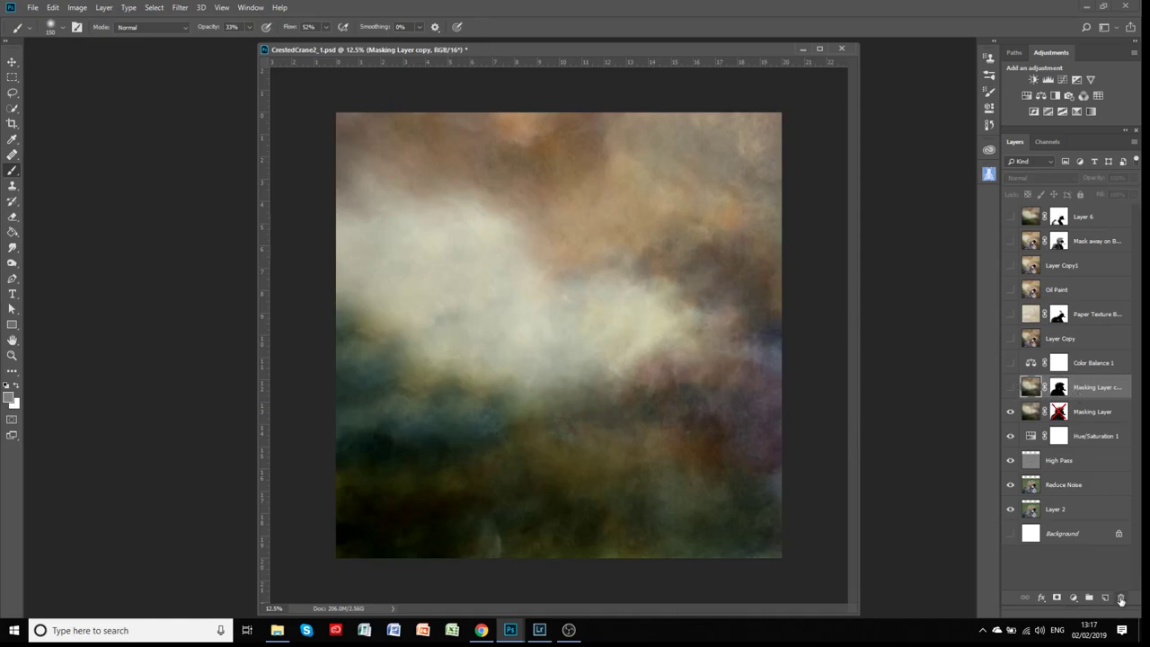
pyautogui.click(1121, 597)
pyautogui.click(1058, 388)
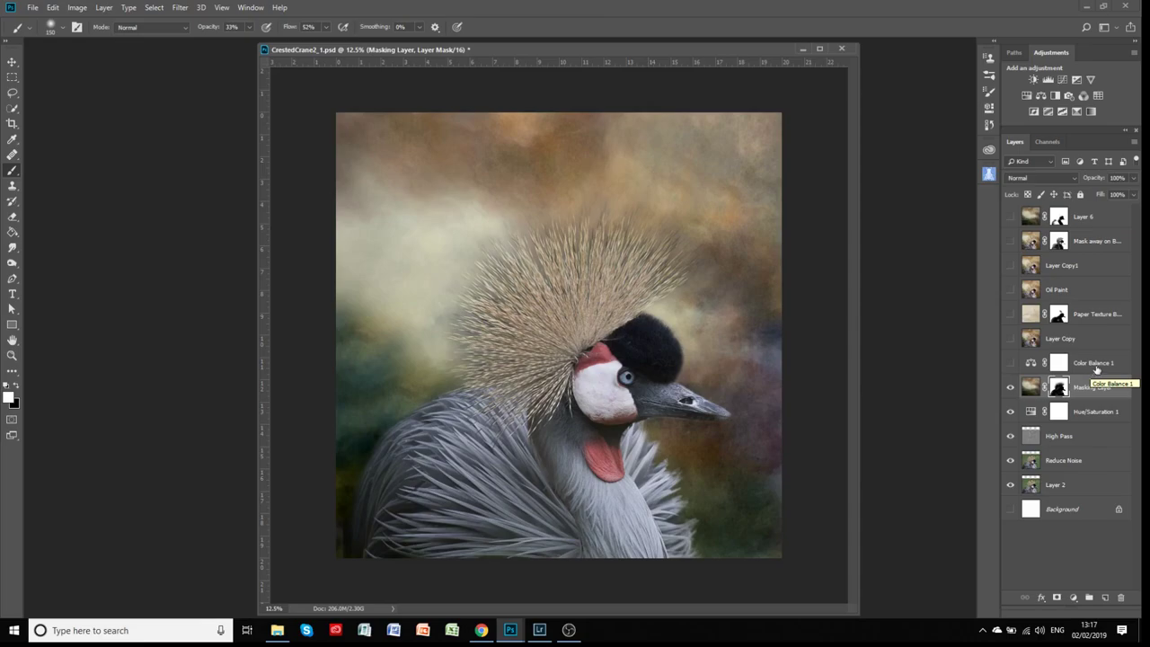
# Step: Show the Color Balance 1 layer and shift its highlights slightly toward red
pyautogui.click(1010, 363)
pyautogui.doubleClick(1029, 363)
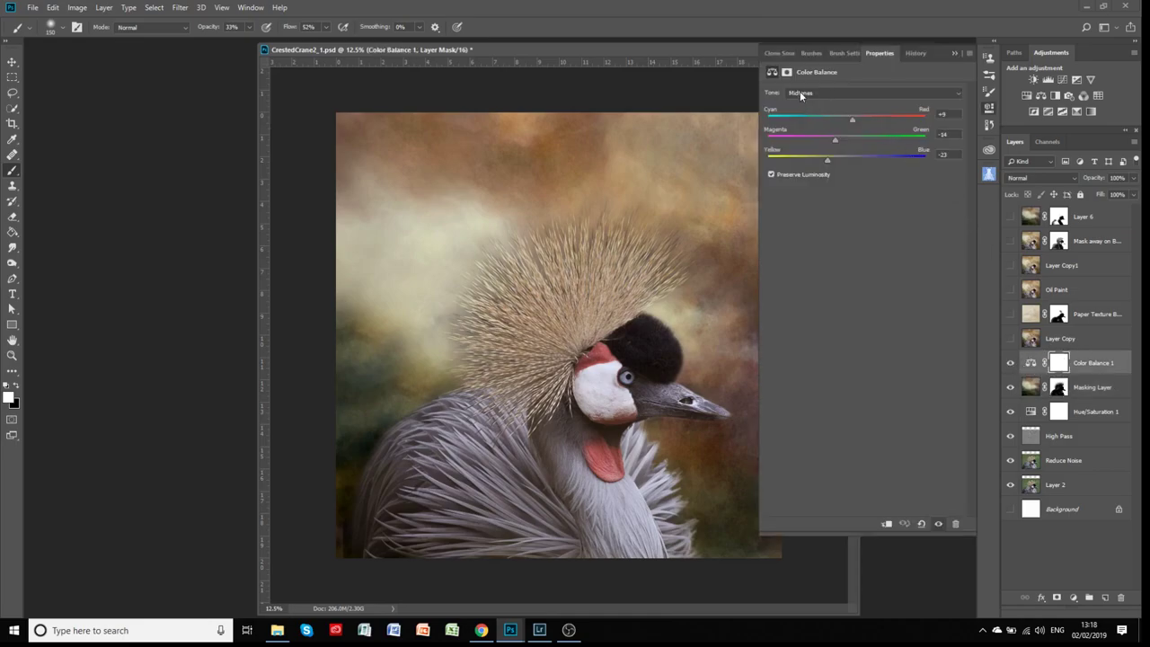
pyautogui.click(800, 92)
pyautogui.click(798, 105)
pyautogui.click(801, 93)
pyautogui.click(798, 121)
pyautogui.moveTo(828, 120); pyautogui.dragTo(831, 120)
pyautogui.click(955, 54)
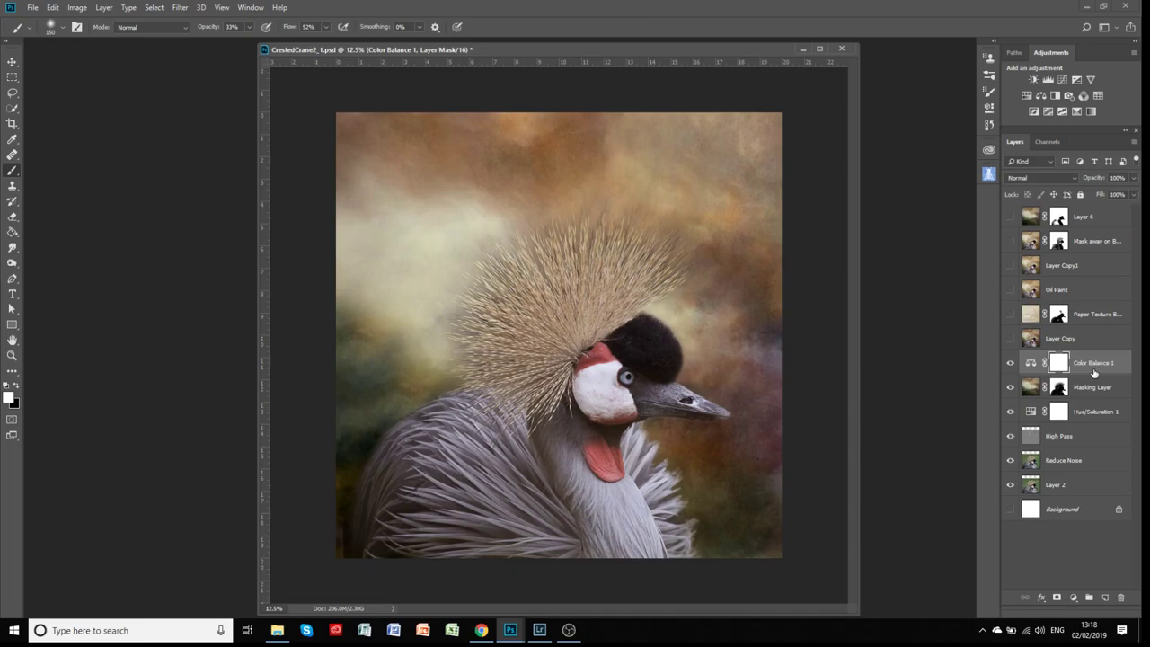
# Step: Make Layer Copy and the Paper Texture Bird Masked layer visible
pyautogui.click(1071, 342)
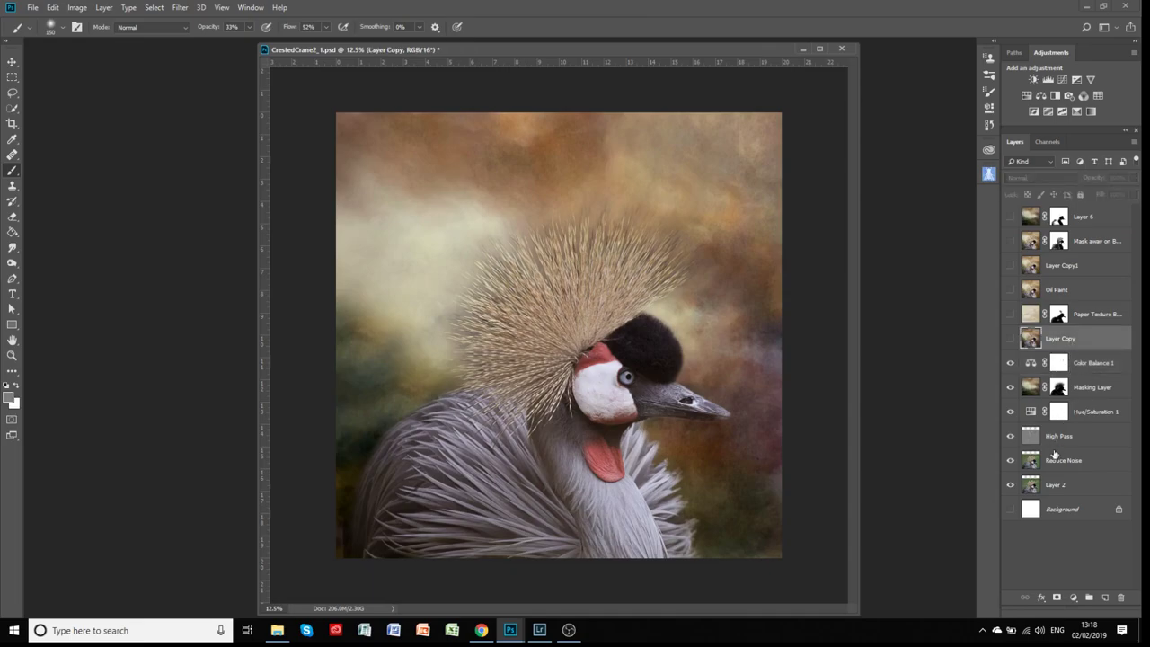
pyautogui.click(1009, 338)
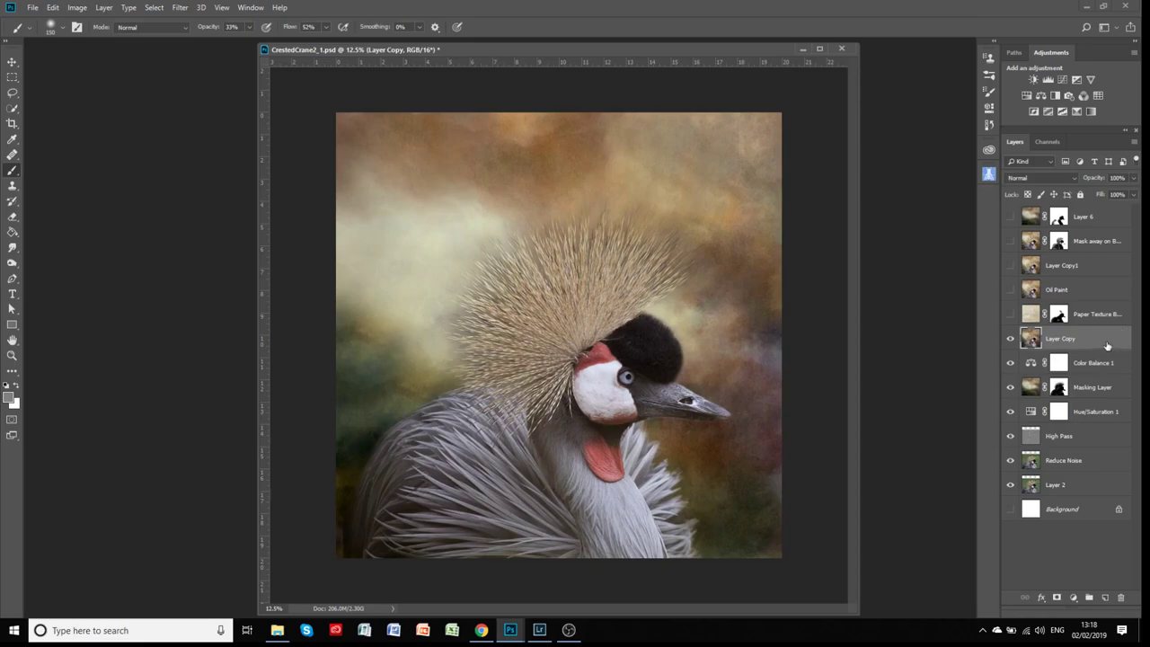
pyautogui.click(1010, 314)
pyautogui.click(1031, 315)
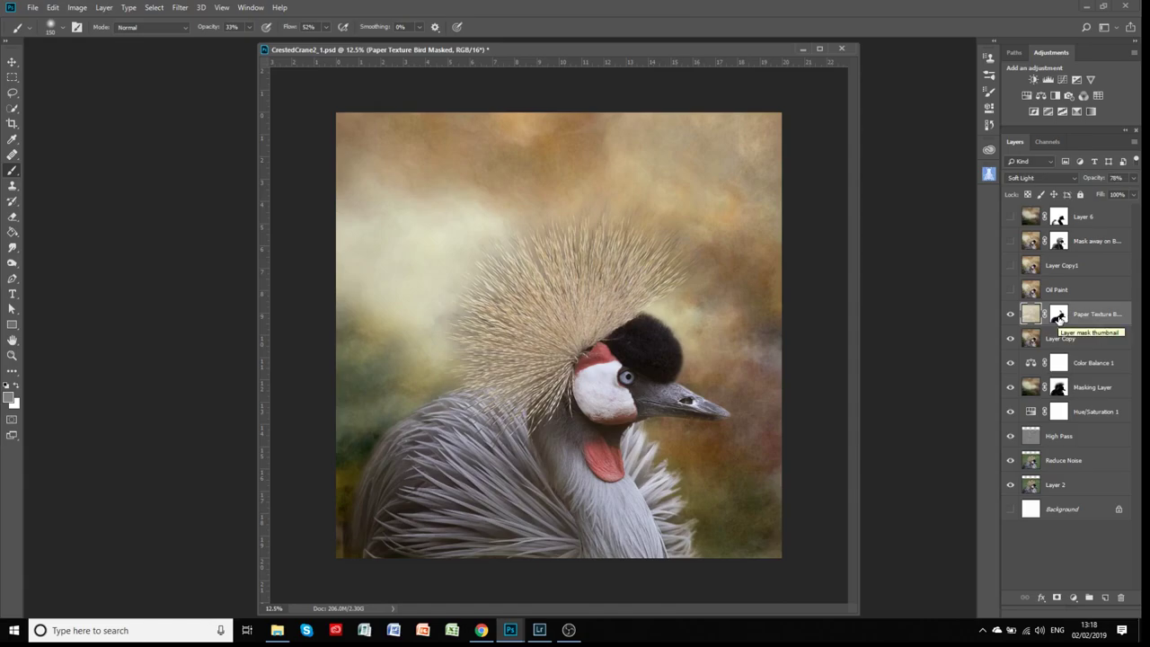
# Step: Disable and re-enable the paper texture layer's mask to compare the texture's effect on the whole bird
pyautogui.click(1060, 315)
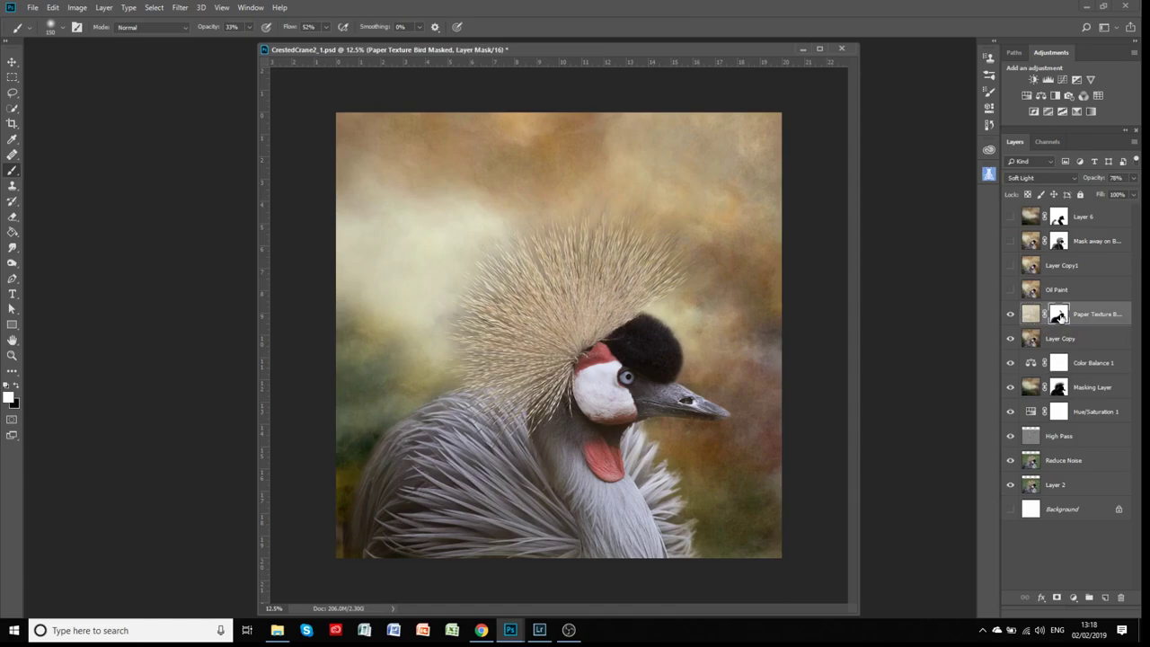
pyautogui.rightClick(1060, 314)
pyautogui.click(1071, 320)
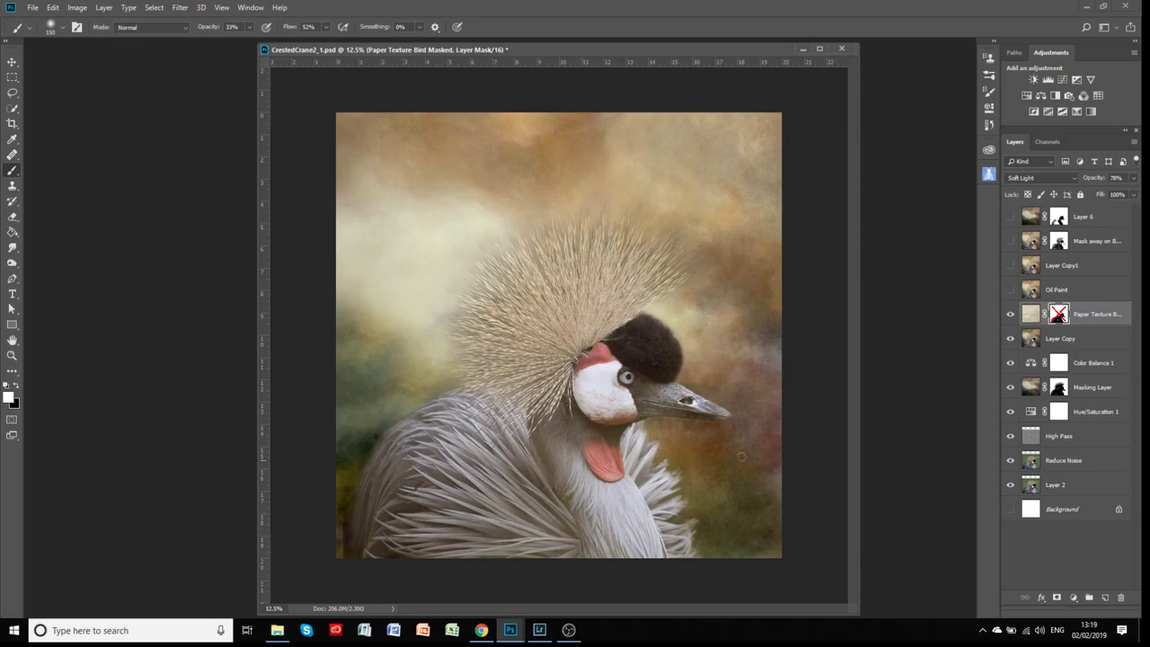
pyautogui.click(1032, 316)
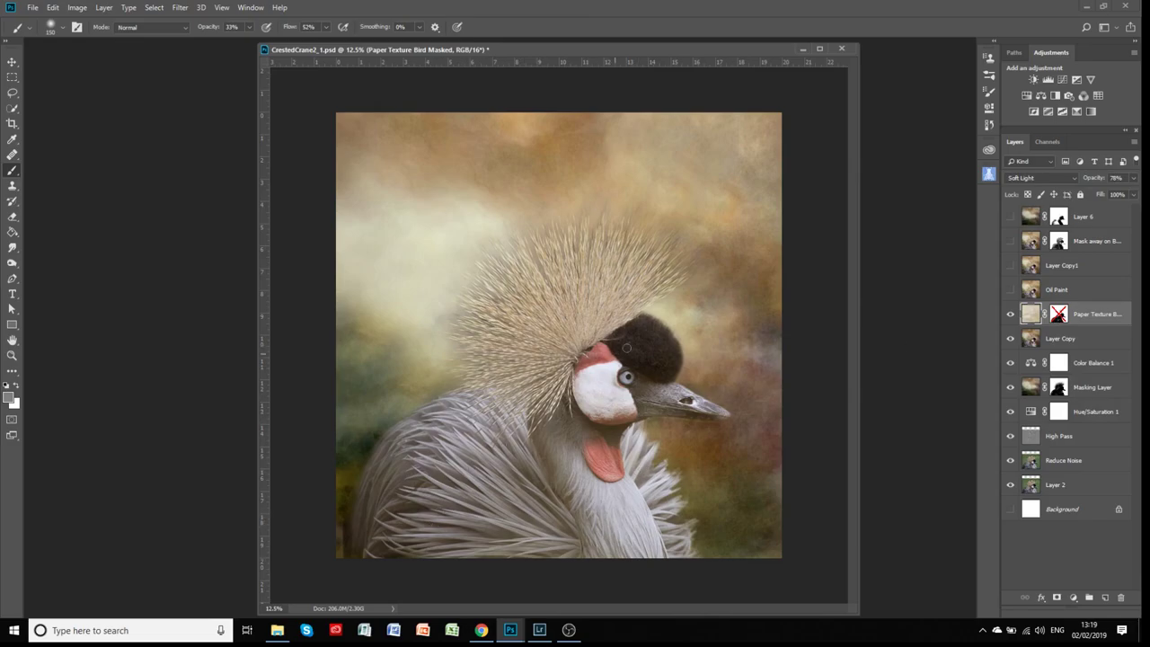
pyautogui.click(1059, 314)
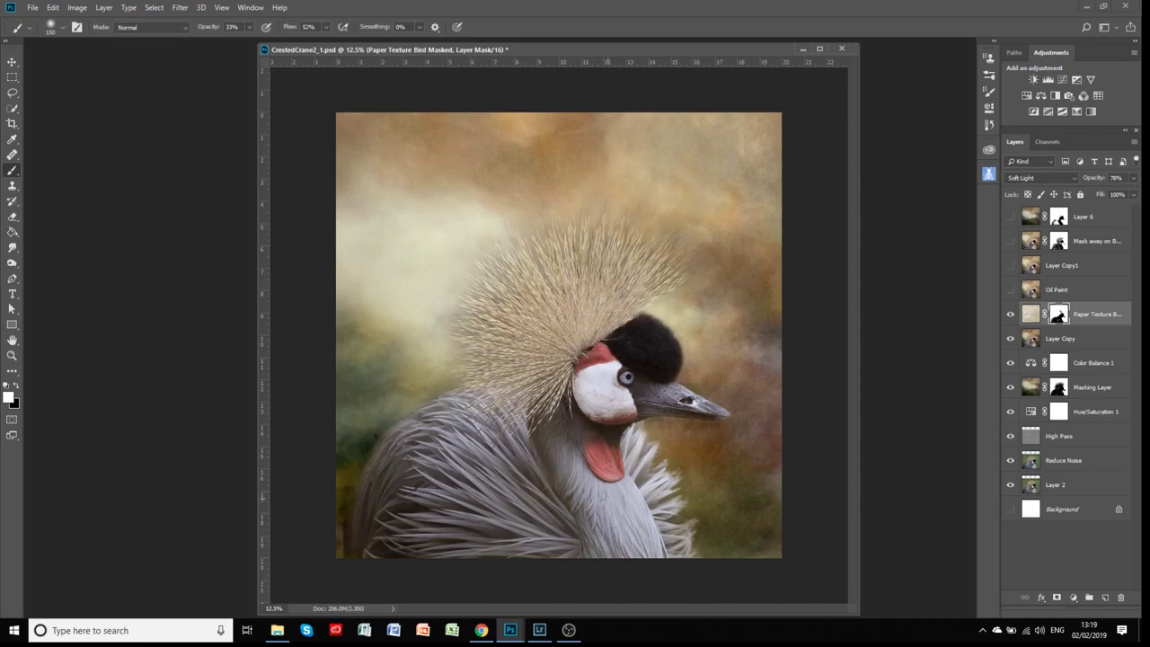
# Step: Compare the crane's head and cap up close with the paper texture mask disabled and enabled
pyautogui.click(13, 355)
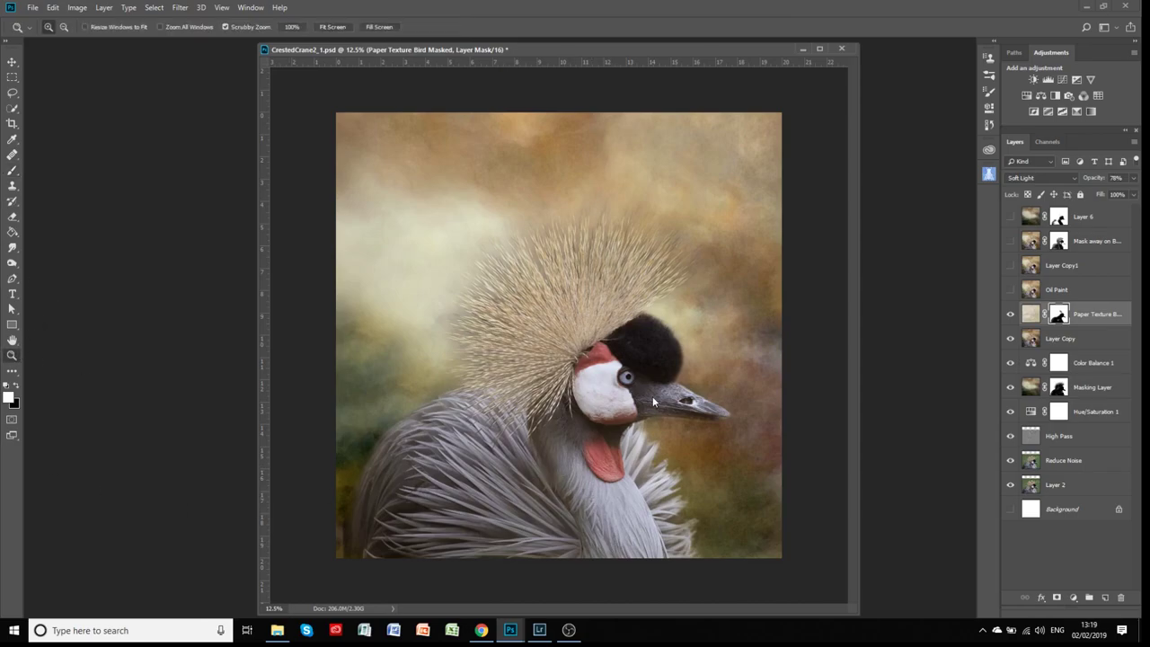
pyautogui.click(643, 377)
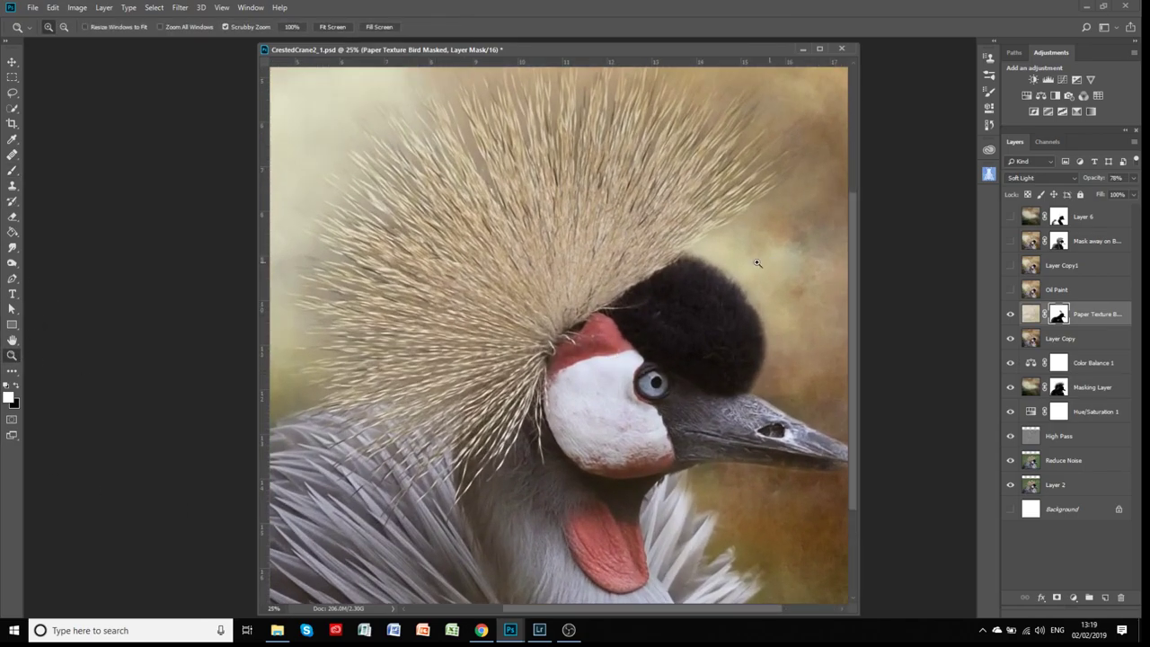
pyautogui.rightClick(1063, 318)
pyautogui.click(1060, 325)
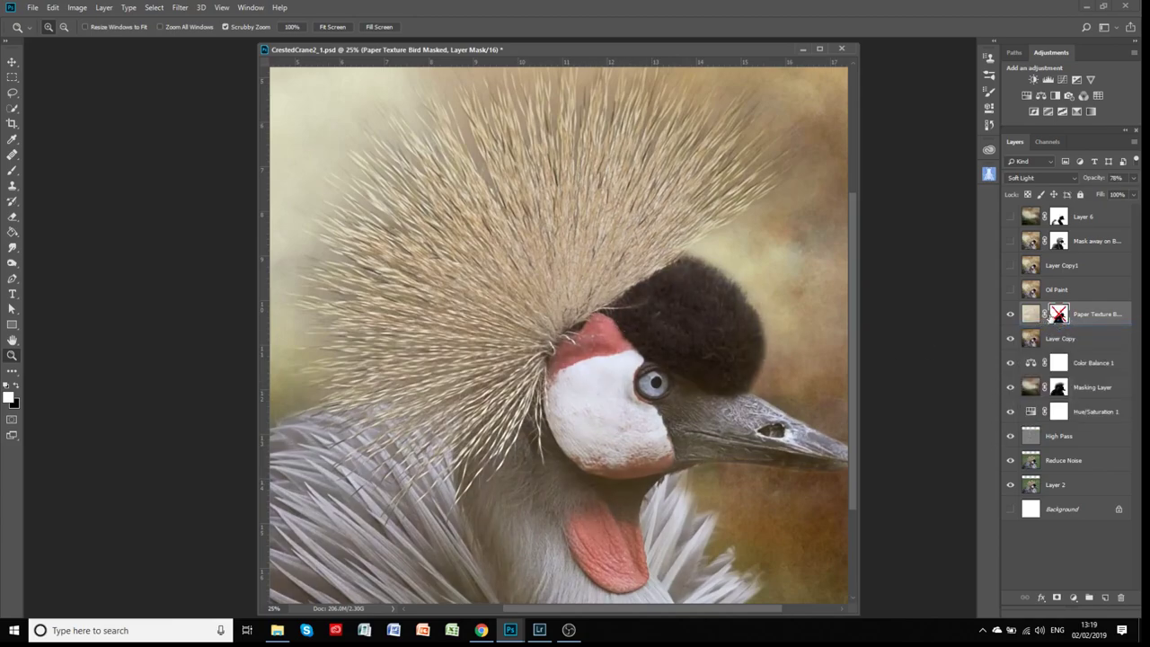
pyautogui.keyDown('shift'); pyautogui.click(1059, 315); pyautogui.keyUp('shift')
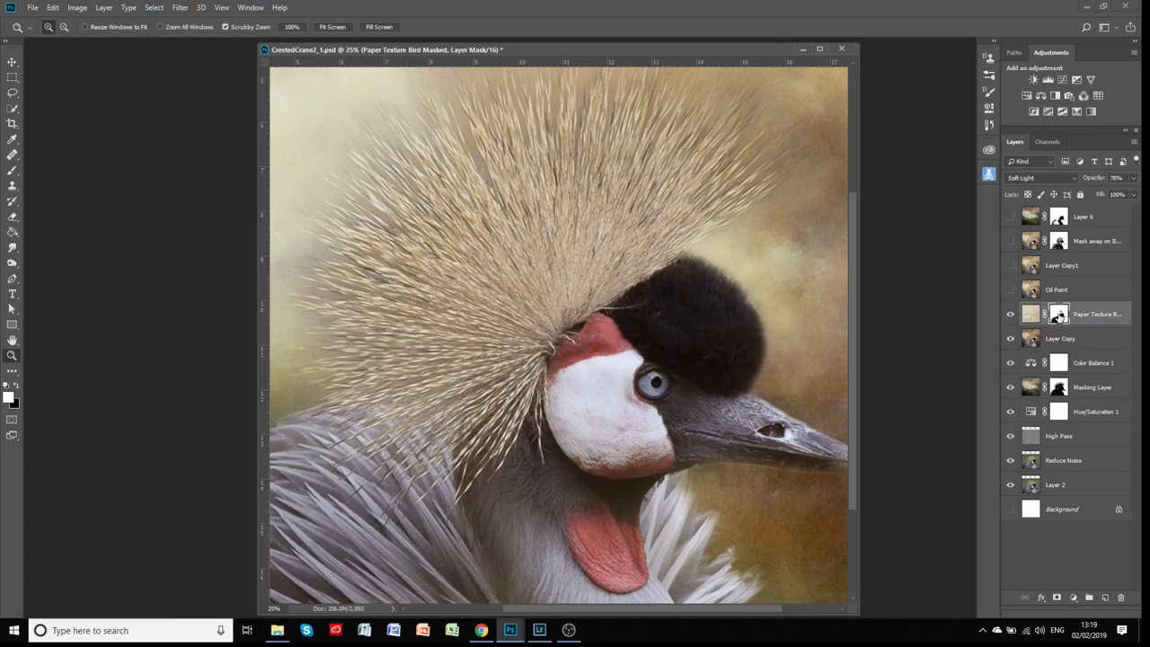
pyautogui.keyDown('alt'); pyautogui.click(607, 344); pyautogui.keyUp('alt')
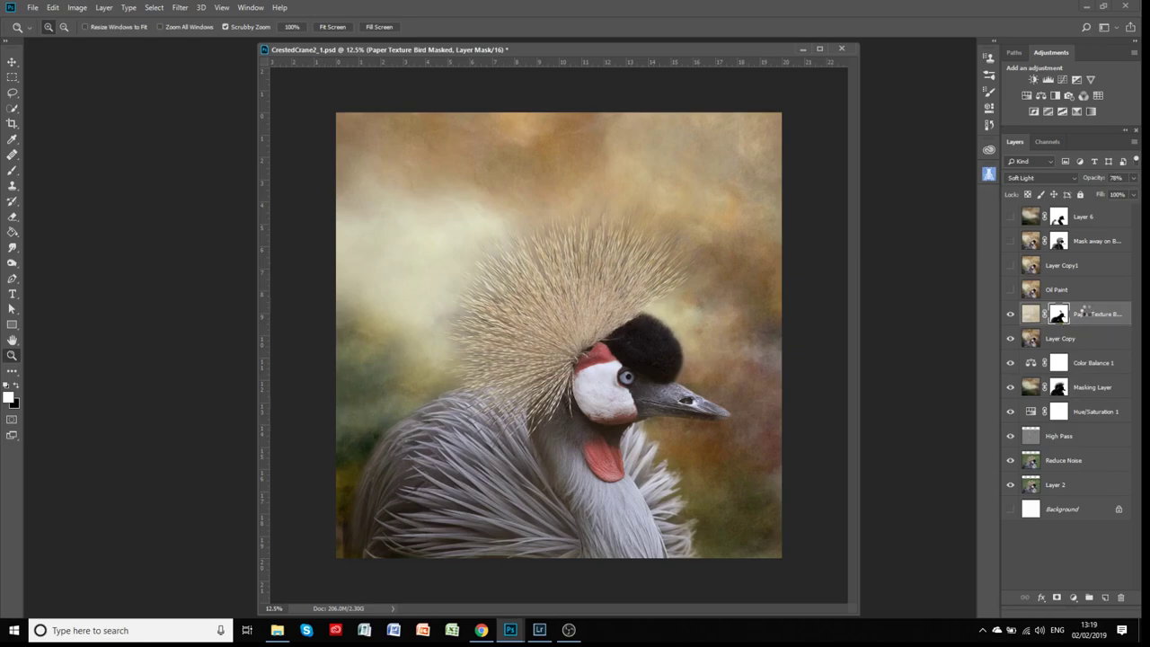
# Step: Stamp all visible layers into a new layer, duplicate it, hide the duplicate and select the stamped layer beneath
pyautogui.hotkey('ctrl', 'shift', 'alt', 'e')
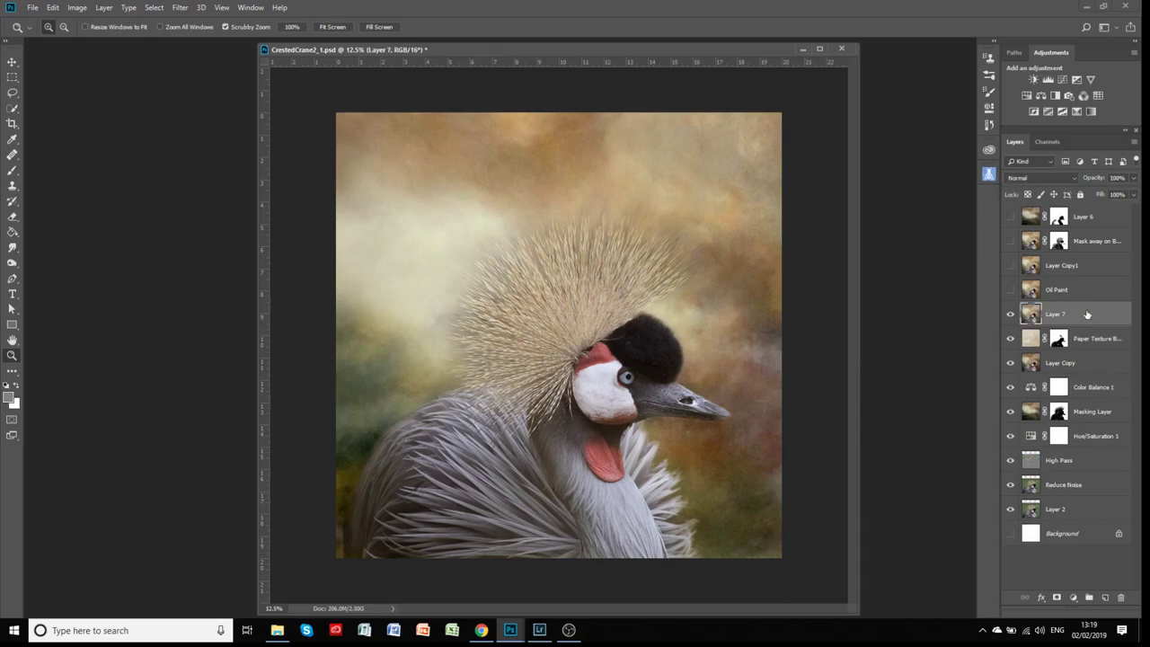
pyautogui.hotkey('ctrl', 'j')
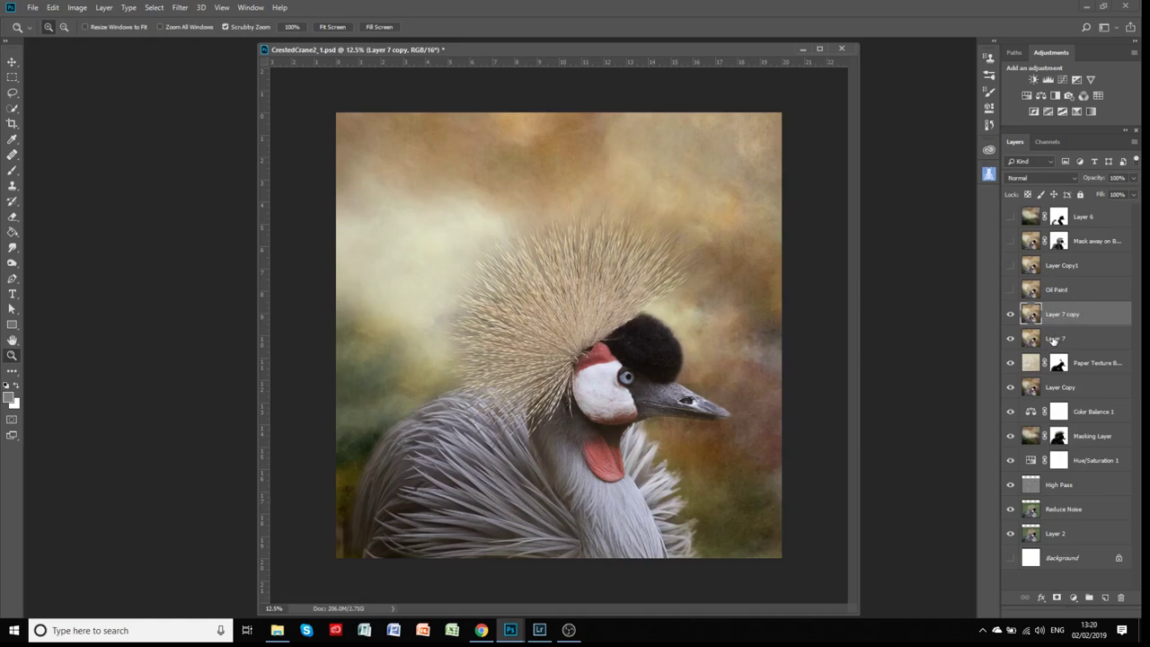
pyautogui.doubleClick(1054, 339)
pyautogui.click(1073, 338)
pyautogui.click(1033, 340)
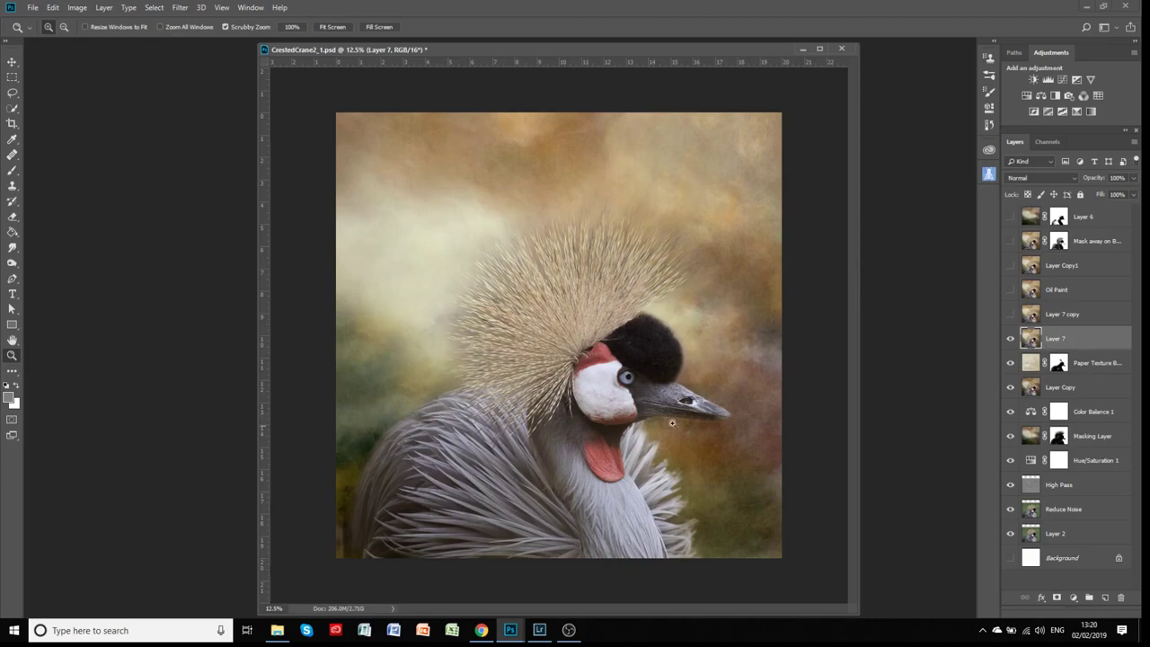
# Step: Open the Oil Paint filter on Layer 7 and preview the effect on the white cheek and eye at 25%
pyautogui.click(180, 9)
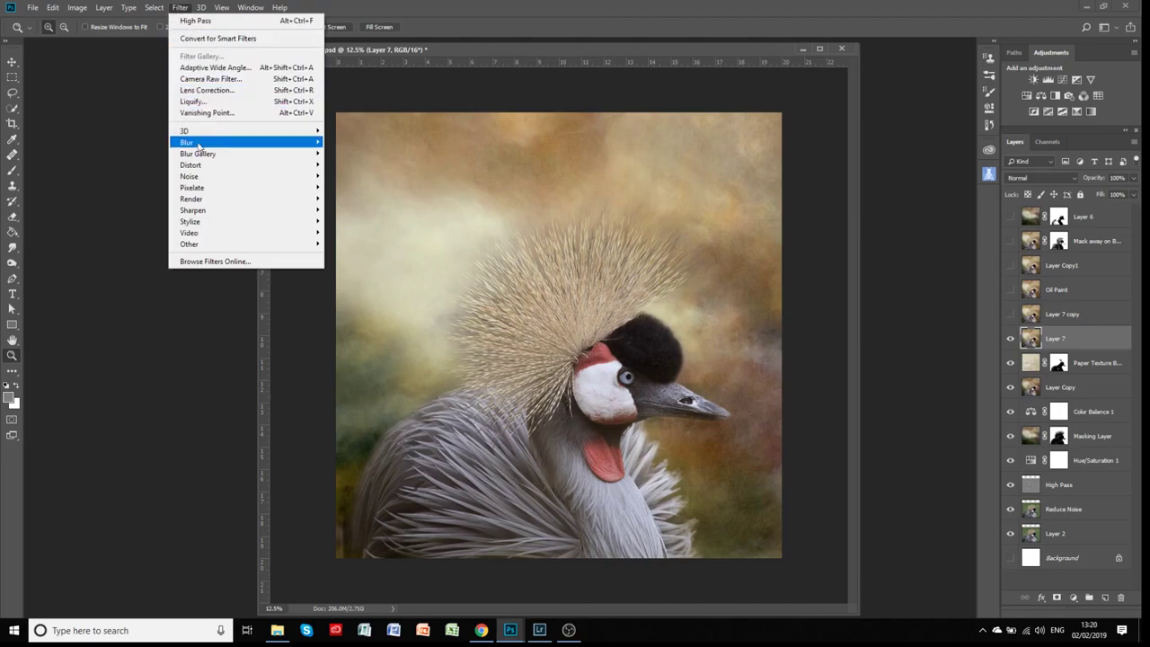
pyautogui.moveTo(214, 224)
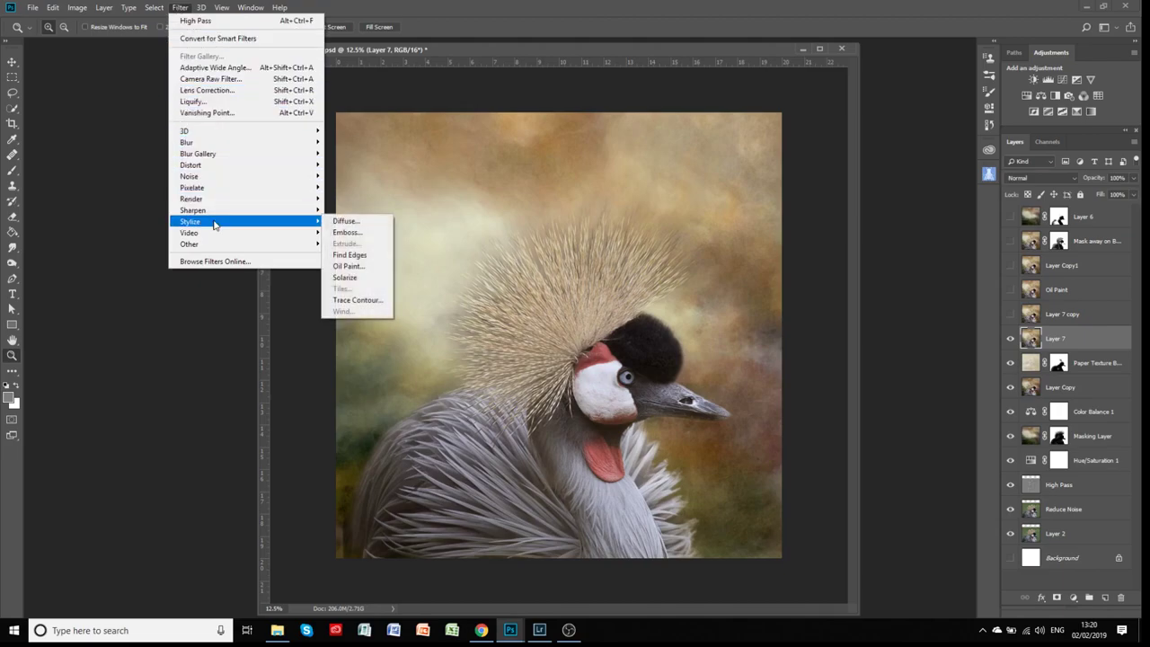
pyautogui.click(347, 266)
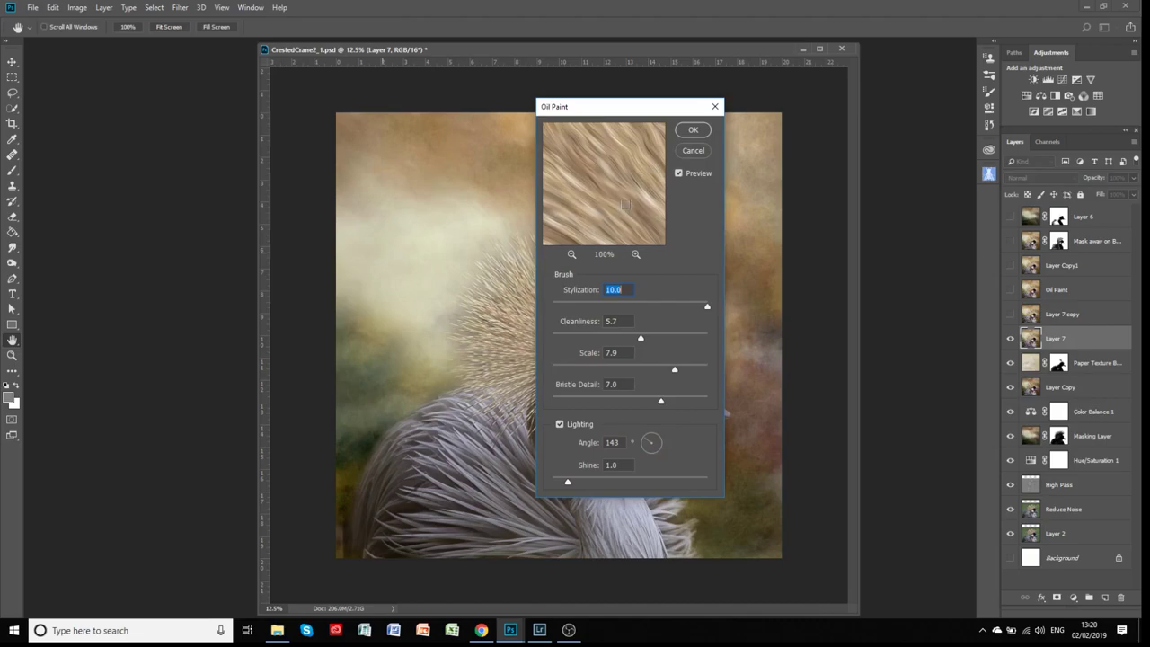
pyautogui.moveTo(625, 220)
pyautogui.mouseDown()
pyautogui.moveTo(588, 172)
pyautogui.moveTo(627, 190)
pyautogui.moveTo(606, 206)
pyautogui.moveTo(627, 230)
pyautogui.moveTo(633, 152)
pyautogui.moveTo(620, 175)
pyautogui.moveTo(593, 163)
pyautogui.moveTo(612, 208)
pyautogui.mouseUp()
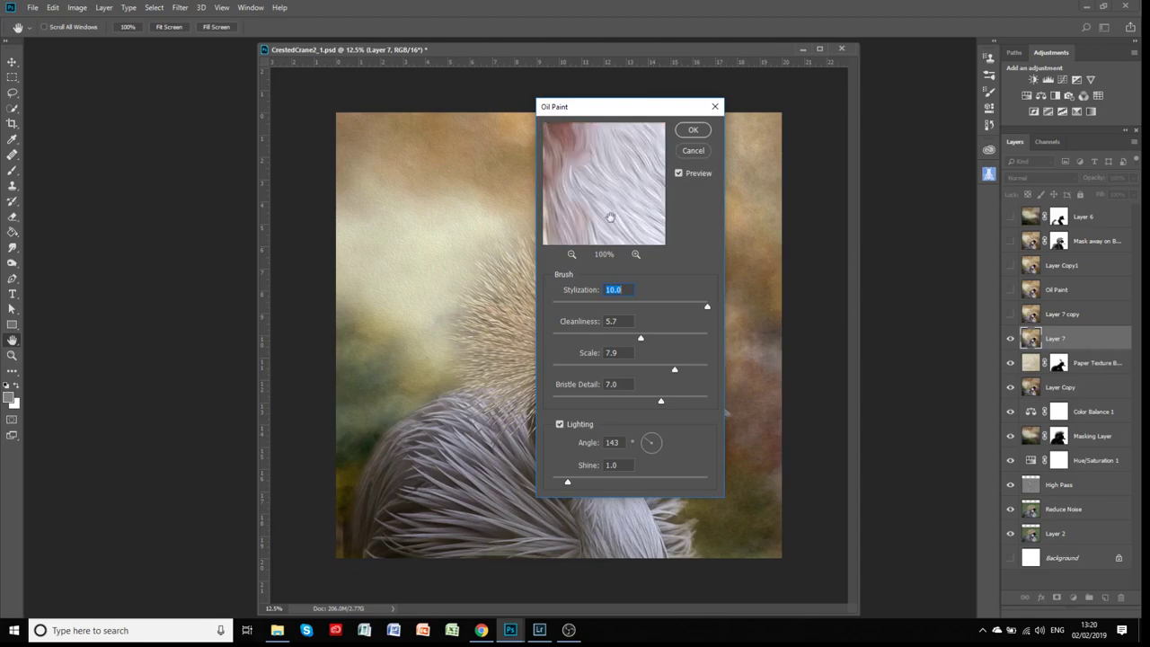
pyautogui.click(570, 254)
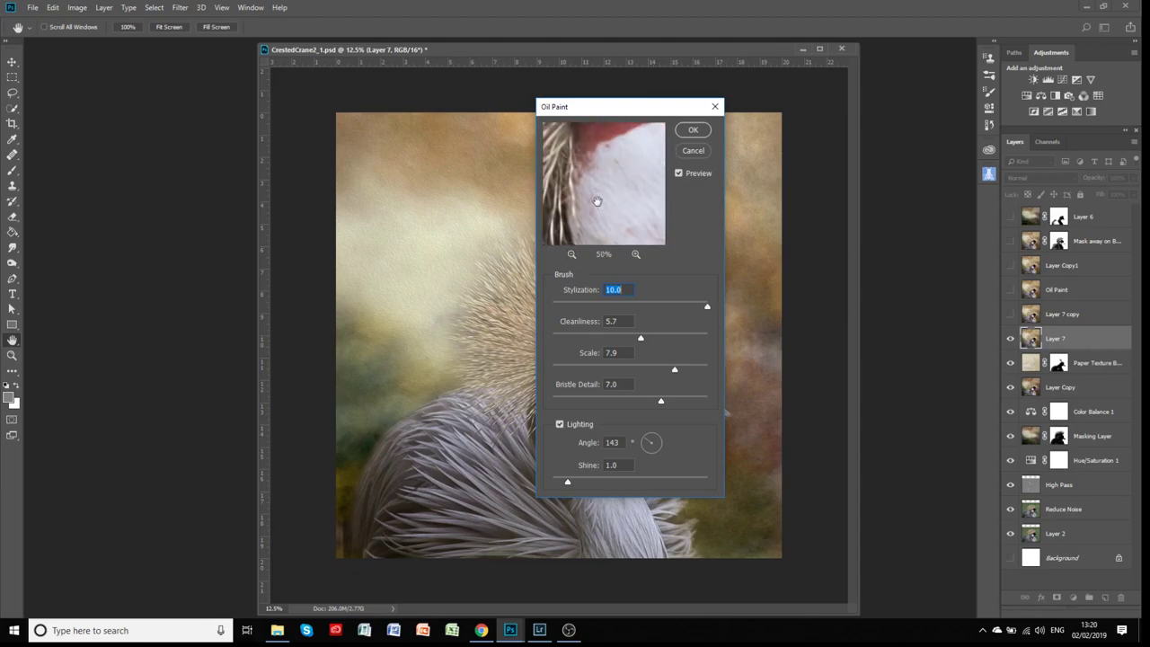
pyautogui.moveTo(615, 196)
pyautogui.mouseDown()
pyautogui.moveTo(598, 169)
pyautogui.moveTo(584, 214)
pyautogui.moveTo(647, 191)
pyautogui.moveTo(561, 205)
pyautogui.mouseUp()
pyautogui.click(572, 255)
pyautogui.click(572, 254)
pyautogui.moveTo(643, 186); pyautogui.dragTo(584, 200)
pyautogui.moveTo(632, 159); pyautogui.dragTo(607, 196)
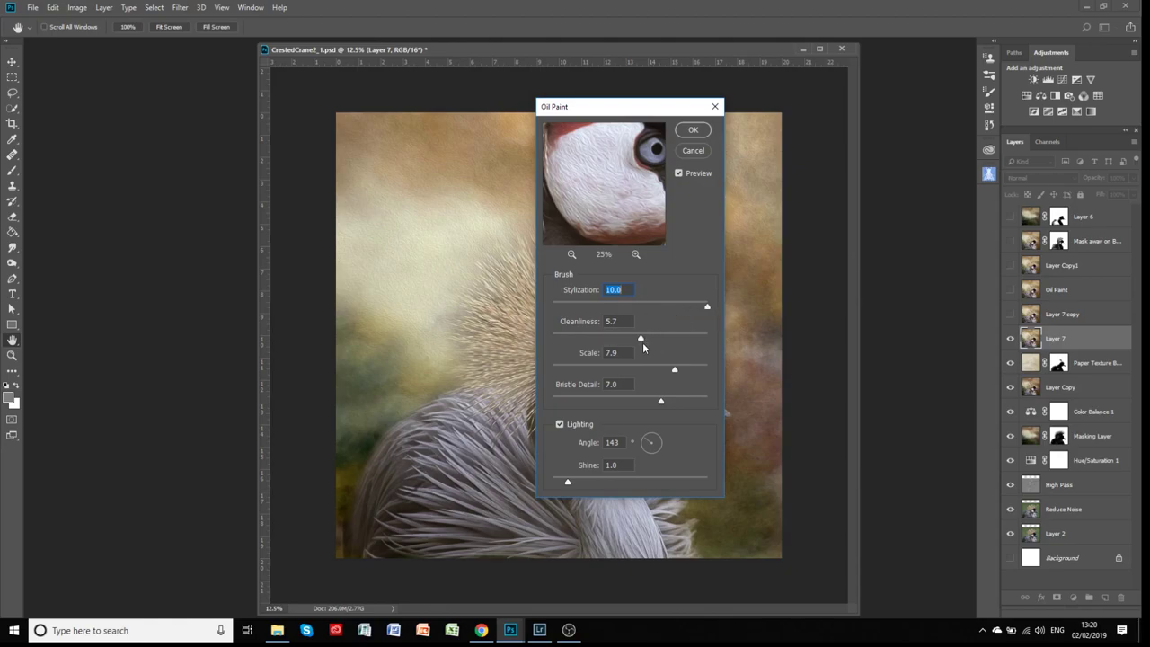
# Step: Adjust the Oil Paint lighting angle, keep the shine low, apply the filter and inspect it on the crest
pyautogui.moveTo(651, 441); pyautogui.dragTo(657, 442)
pyautogui.press('Tab')
pyautogui.moveTo(582, 485); pyautogui.dragTo(570, 484)
pyautogui.moveTo(569, 485); pyautogui.dragTo(567, 486)
pyautogui.click(692, 131)
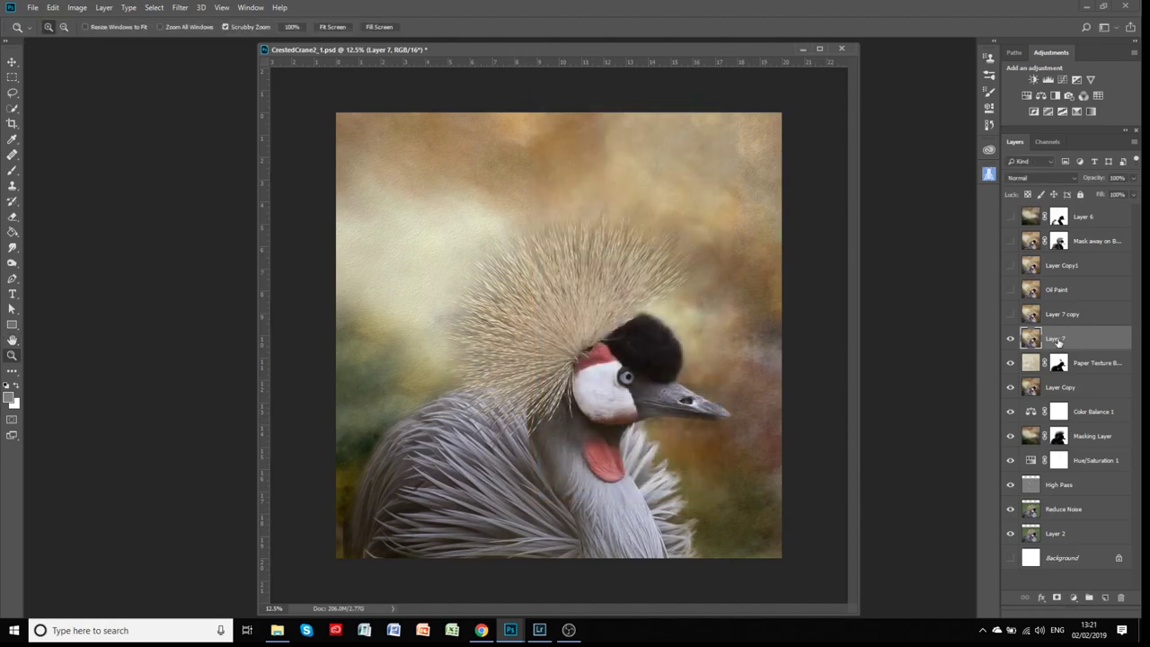
pyautogui.moveTo(645, 226); pyautogui.dragTo(757, 162)
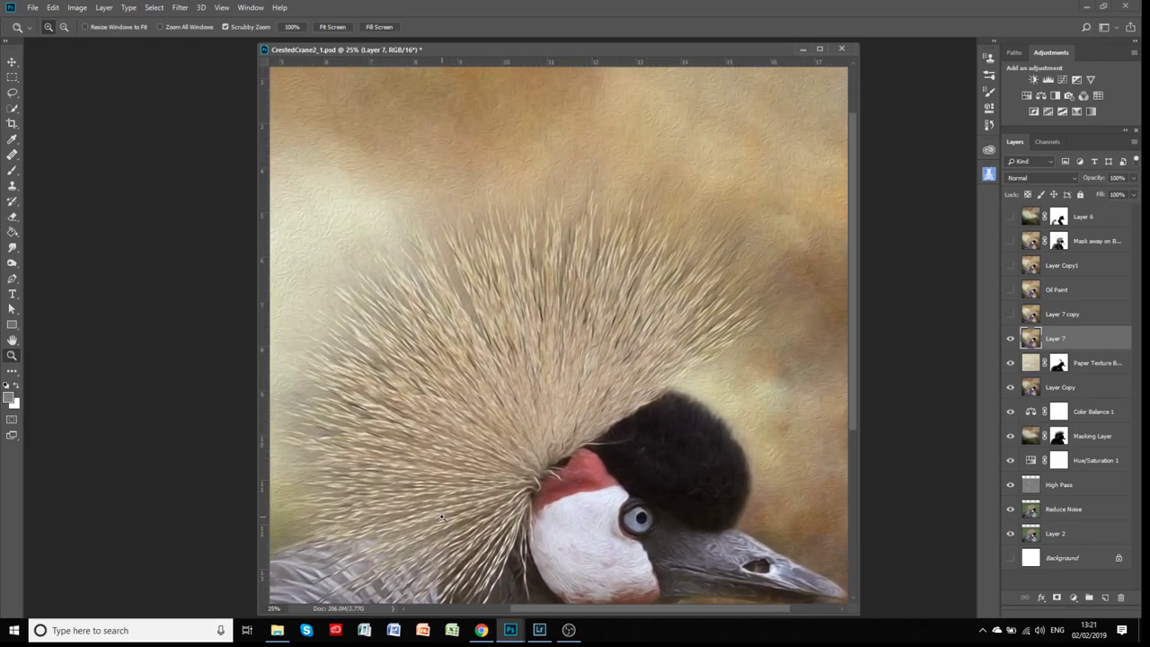
# Step: Show and select Layer 7 copy above the oil-painted Layer 7, and add a white layer mask to it
pyautogui.keyDown('alt'); pyautogui.click(650, 286); pyautogui.keyUp('alt')
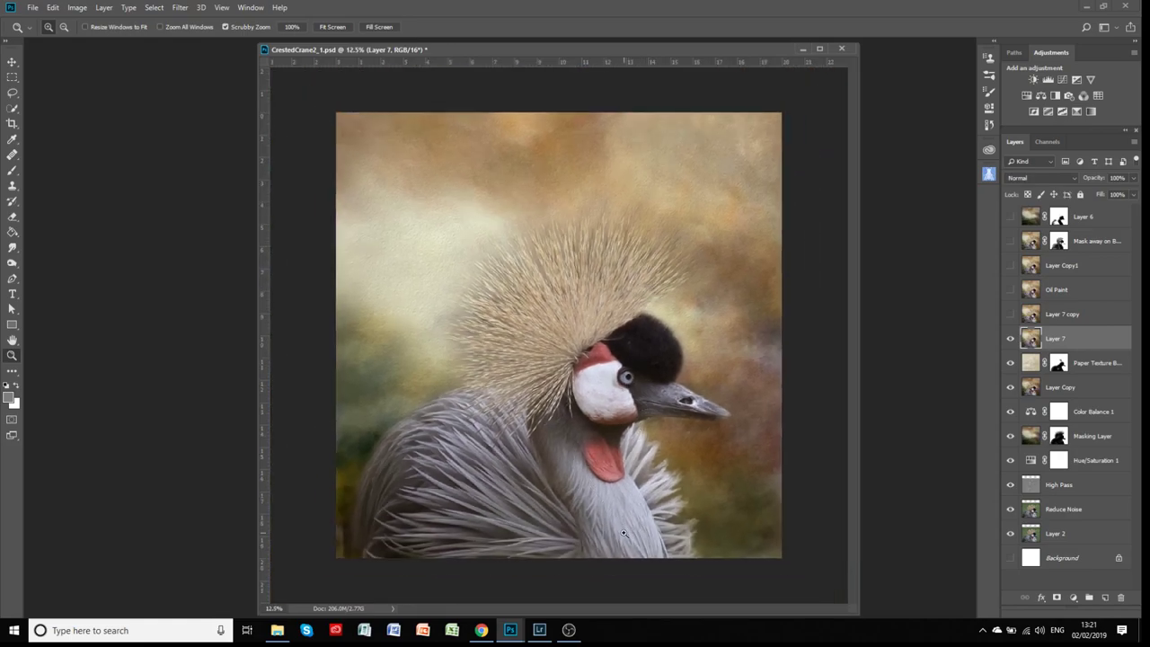
pyautogui.click(1063, 315)
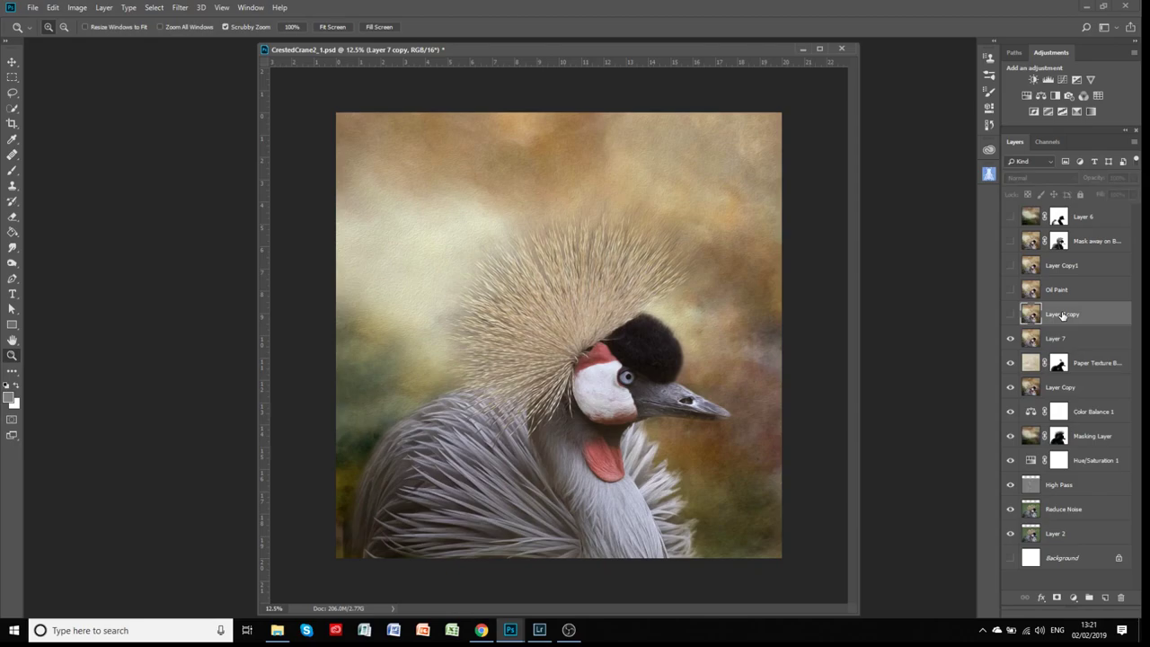
pyautogui.click(1010, 315)
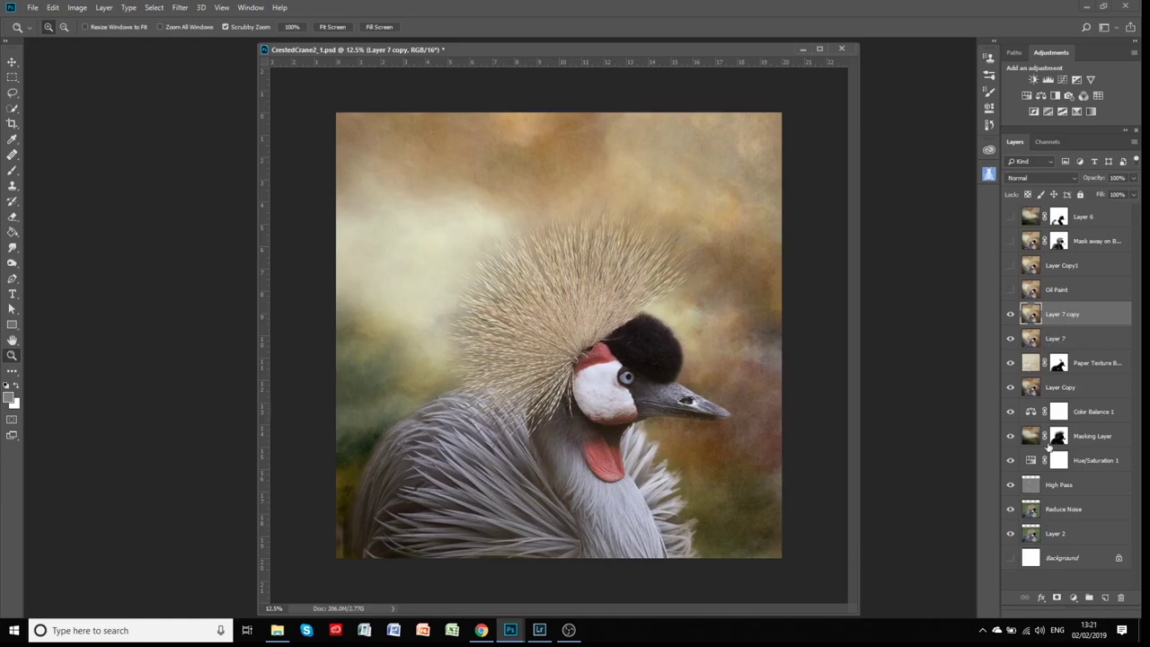
pyautogui.click(1056, 598)
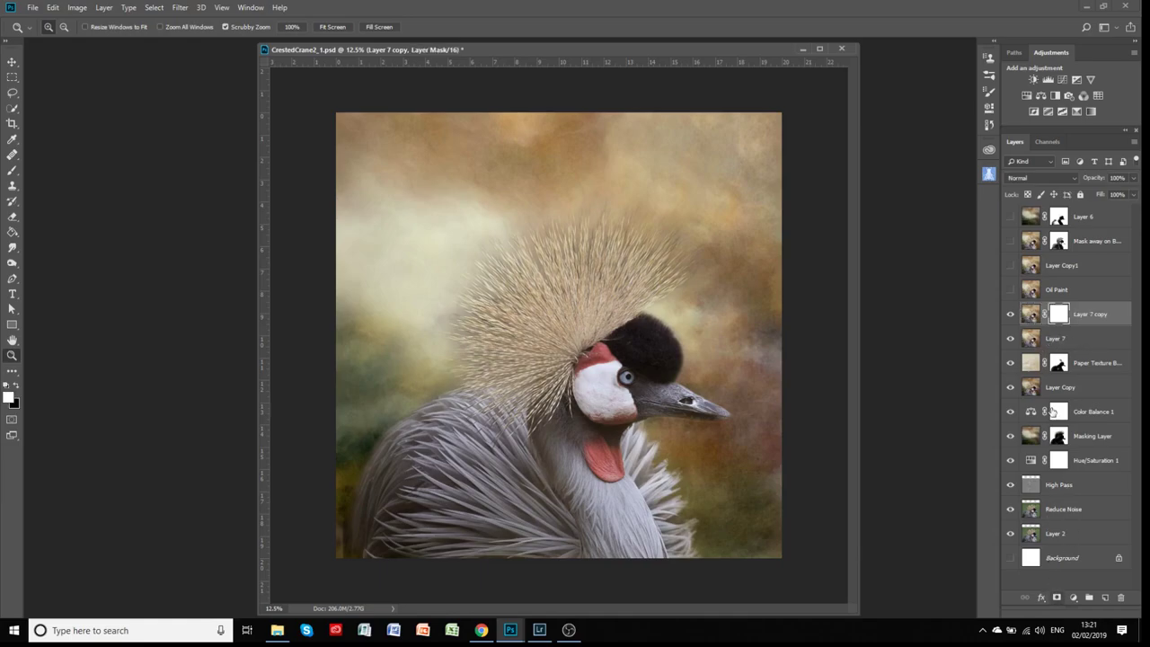
# Step: Set up the Brush tool with black foreground, 100% opacity, 100% flow and a size of 175
pyautogui.click(13, 171)
pyautogui.click(17, 386)
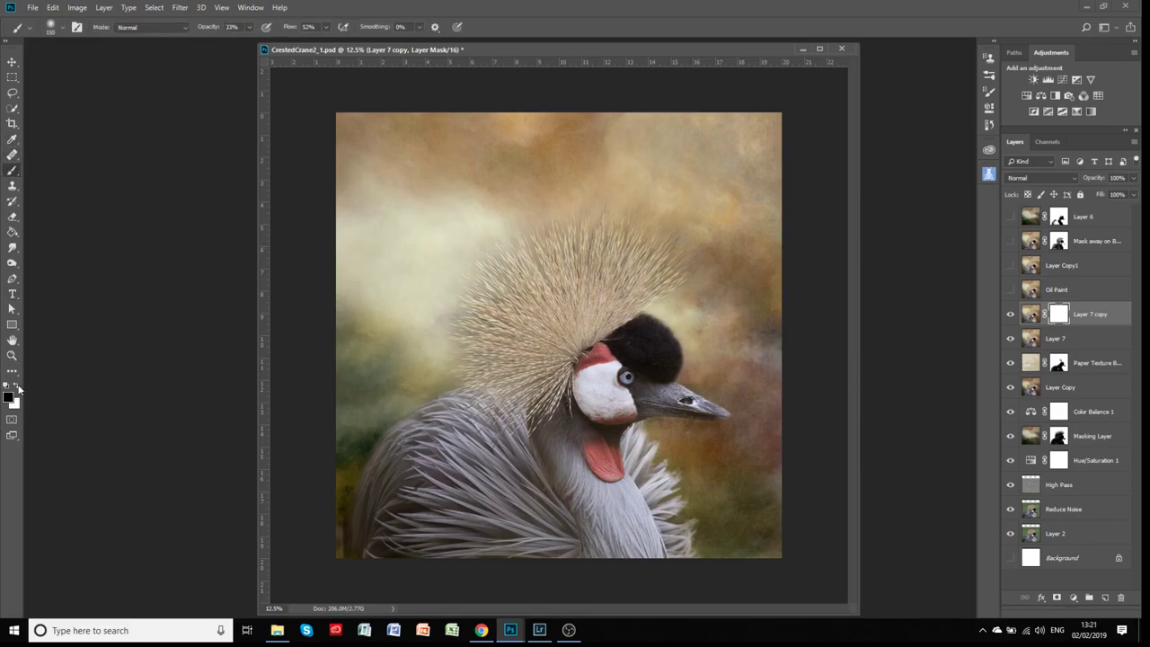
pyautogui.click(249, 27)
pyautogui.moveTo(249, 40); pyautogui.dragTo(353, 41)
pyautogui.click(326, 27)
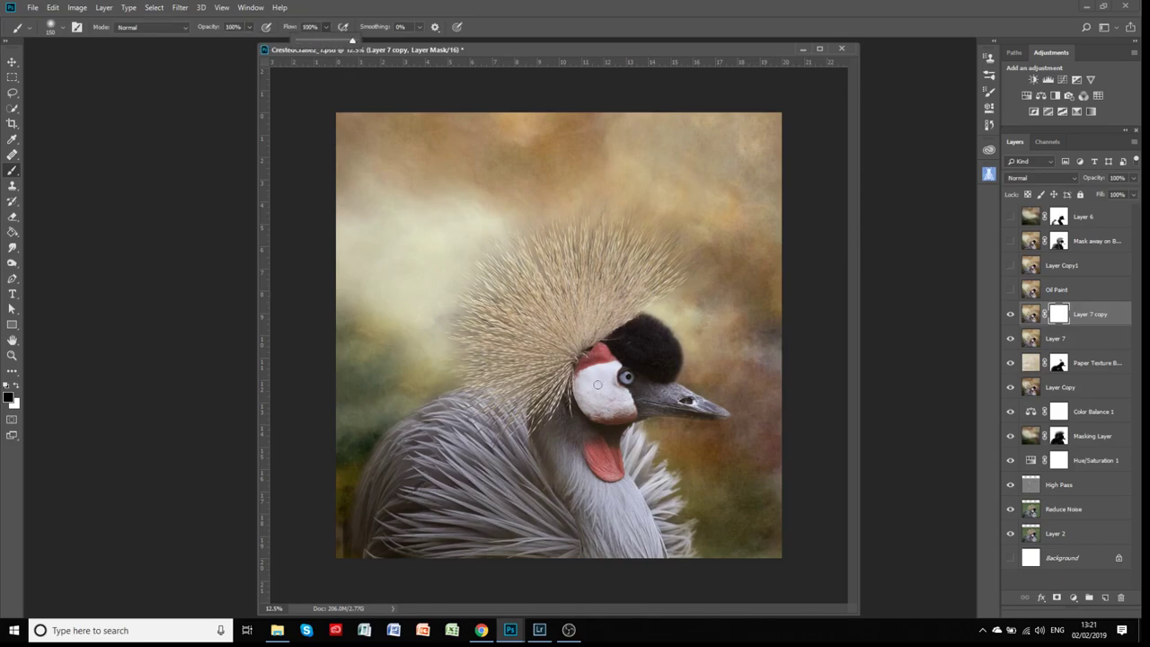
pyautogui.press(']')
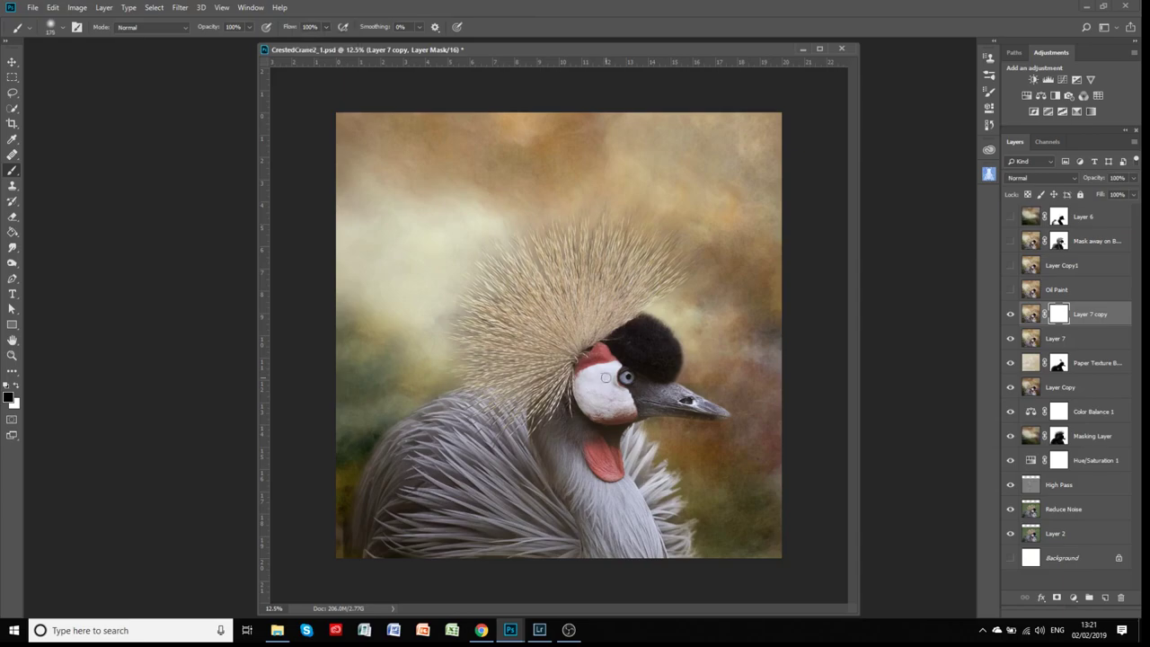
# Step: Paint black on the Layer 7 copy mask over the crane's cap, face and neck to reveal the oil paint effect
pyautogui.hotkey('ctrl', '+')
pyautogui.hotkey('ctrl', '+')
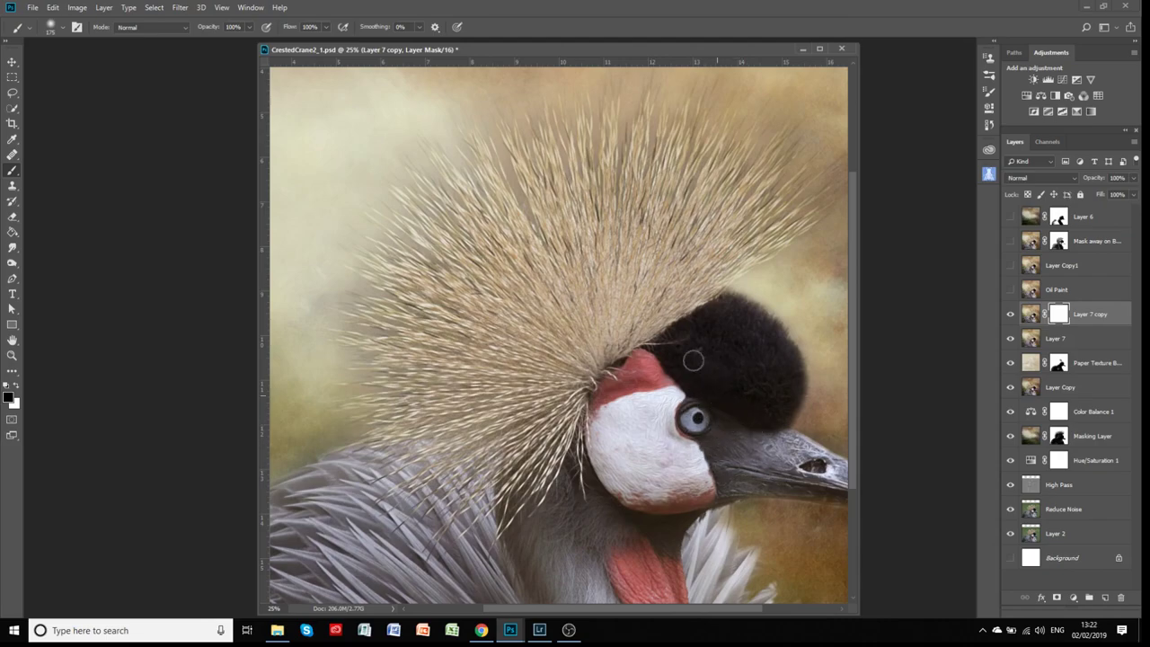
pyautogui.moveTo(710, 344)
pyautogui.mouseDown()
pyautogui.moveTo(745, 336)
pyautogui.moveTo(727, 339)
pyautogui.moveTo(781, 380)
pyautogui.mouseUp()
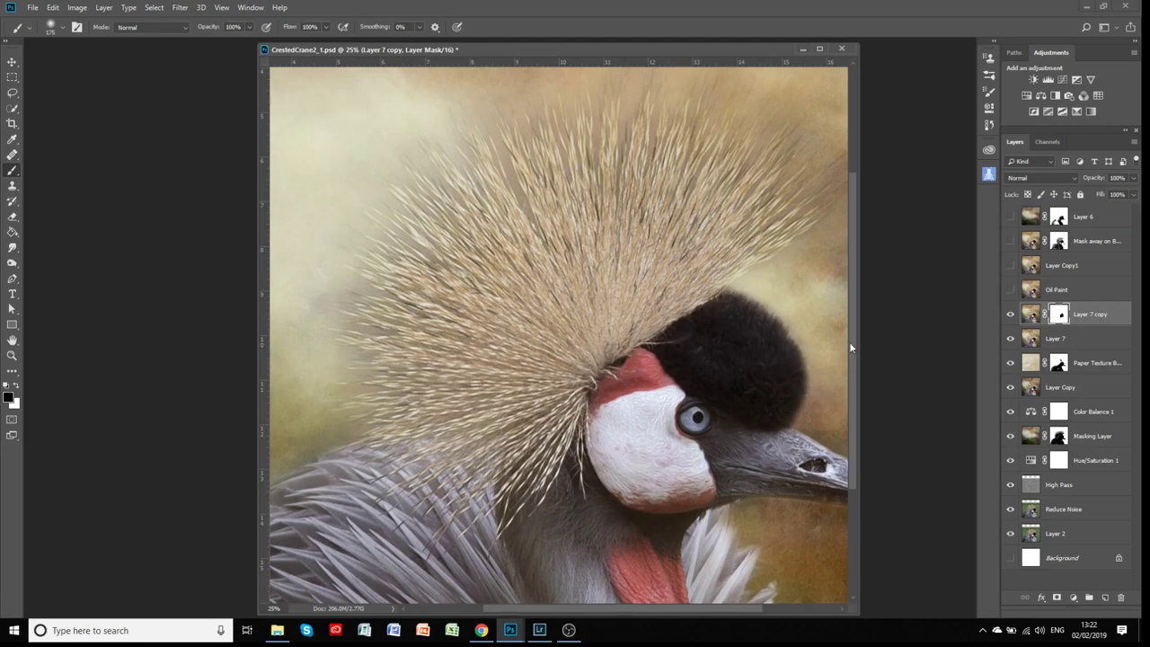
pyautogui.moveTo(851, 344); pyautogui.dragTo(856, 480)
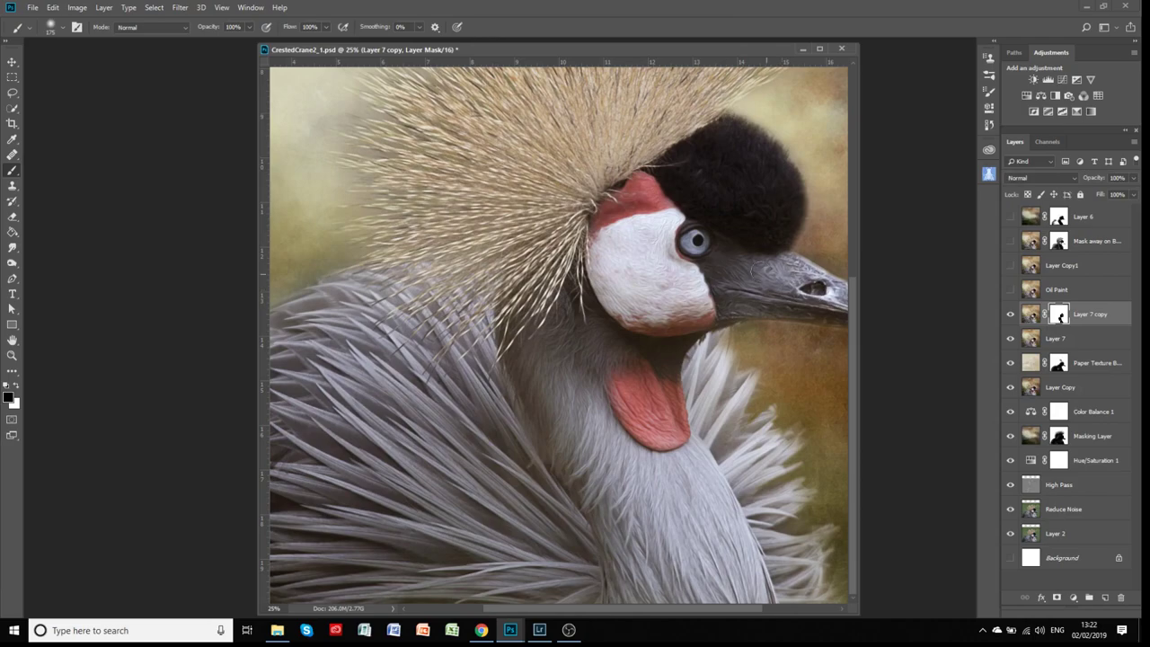
pyautogui.moveTo(712, 610); pyautogui.dragTo(789, 611)
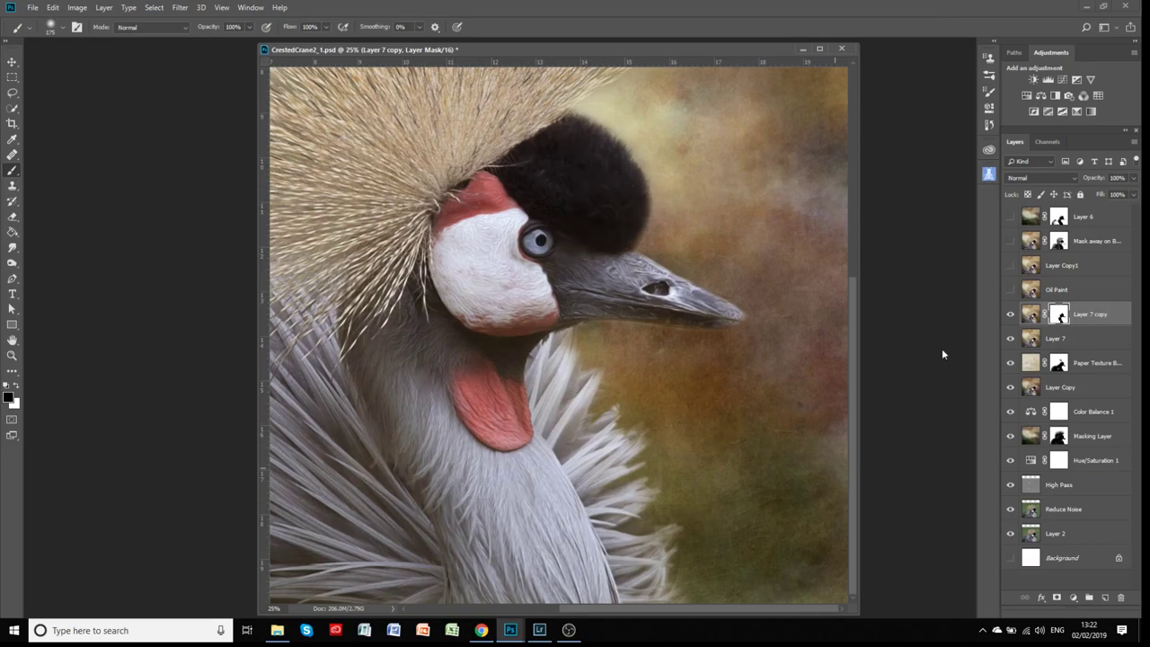
pyautogui.moveTo(857, 465); pyautogui.dragTo(903, 342)
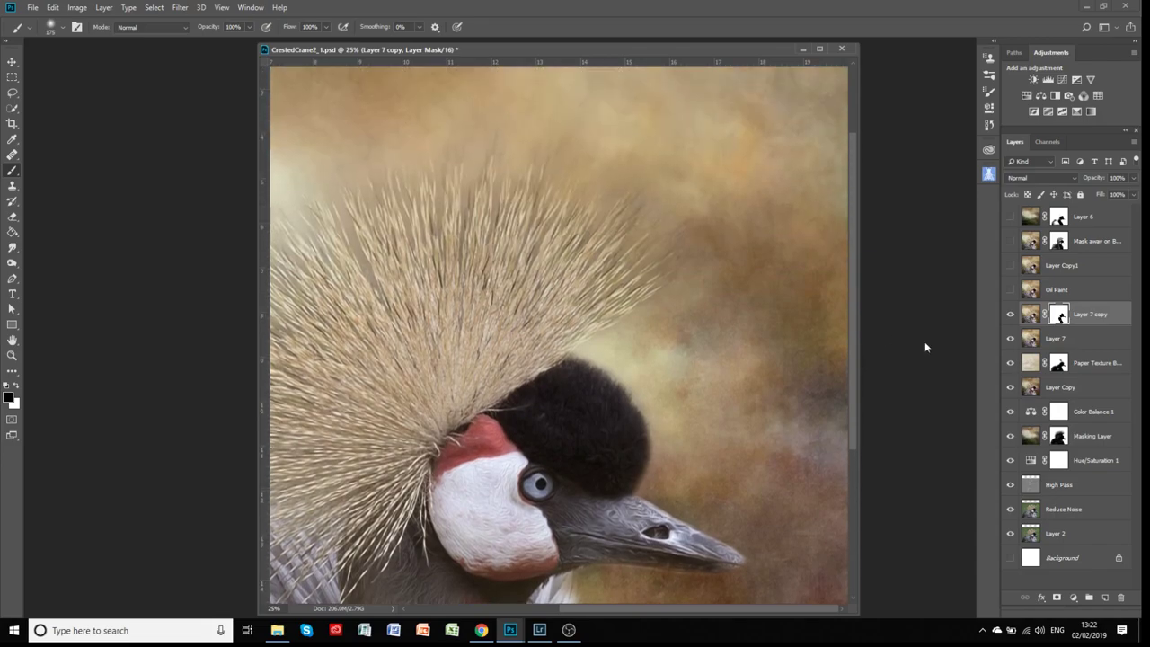
# Step: Compare the crane's head with the Layer 7 copy mask disabled and enabled
pyautogui.rightClick(1060, 316)
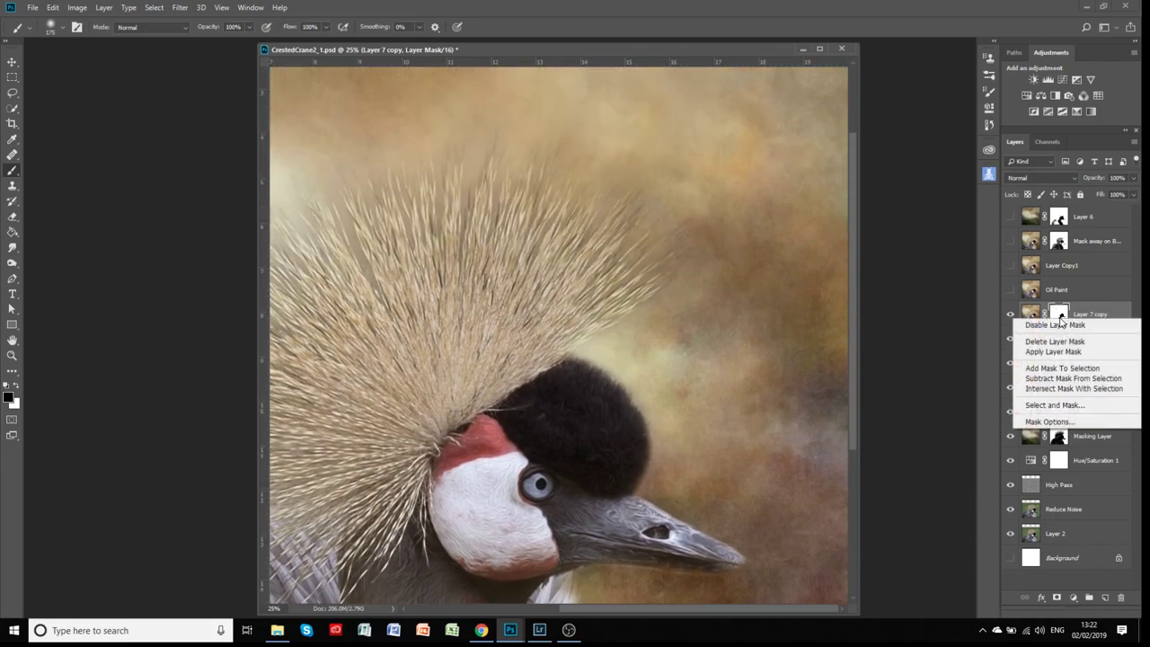
pyautogui.click(1058, 325)
pyautogui.keyDown('shift'); pyautogui.click(1059, 325); pyautogui.keyUp('shift')
# Step: Hide Layer 7 copy and Layer 7, and delete both layers
pyautogui.click(1009, 314)
pyautogui.click(1010, 338)
pyautogui.click(1078, 339)
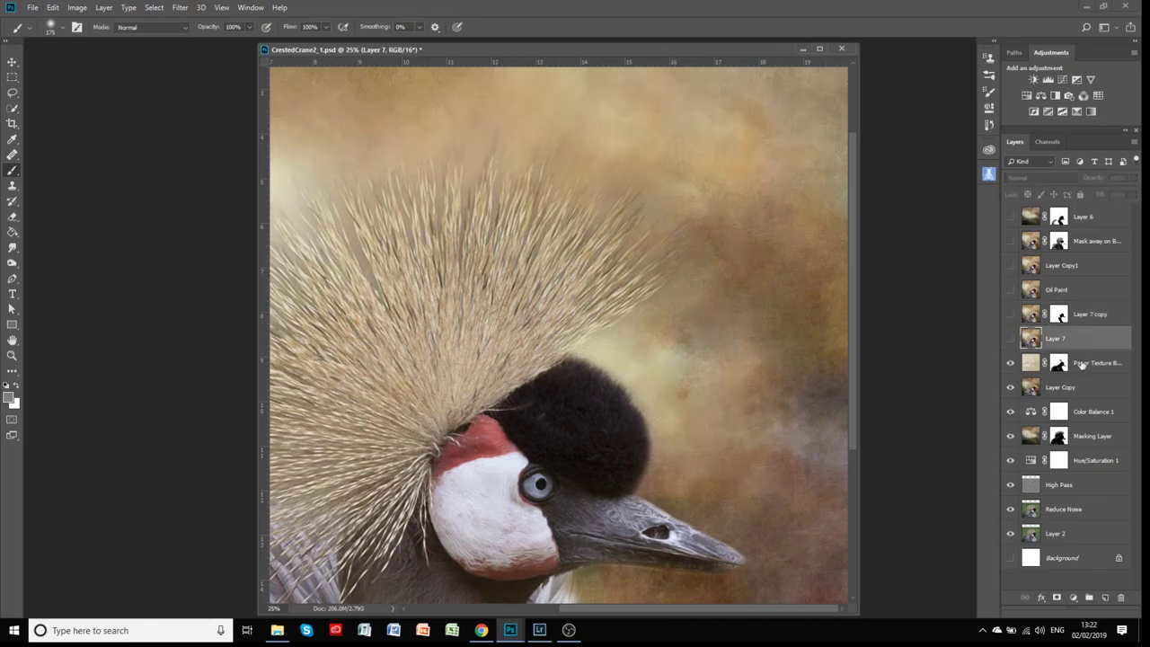
pyautogui.click(1122, 597)
pyautogui.click(1085, 318)
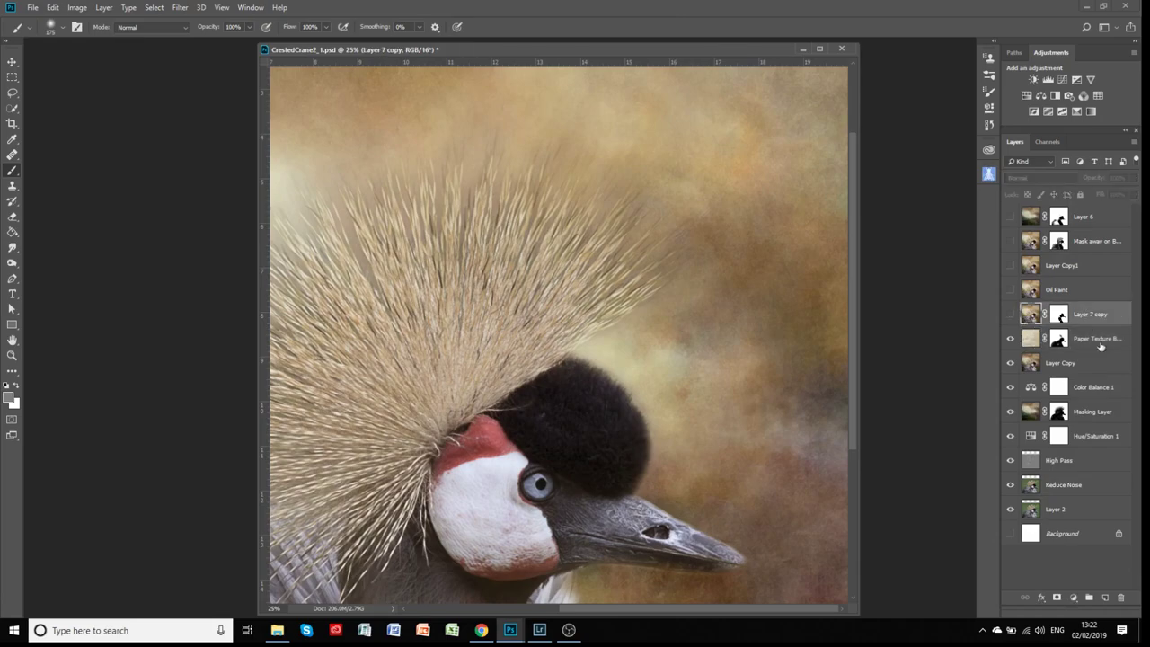
pyautogui.click(1121, 597)
# Step: Show the Oil Paint and Mask away on Bird layers, delete Layer Copy1, and select Mask away on Bird
pyautogui.click(1010, 289)
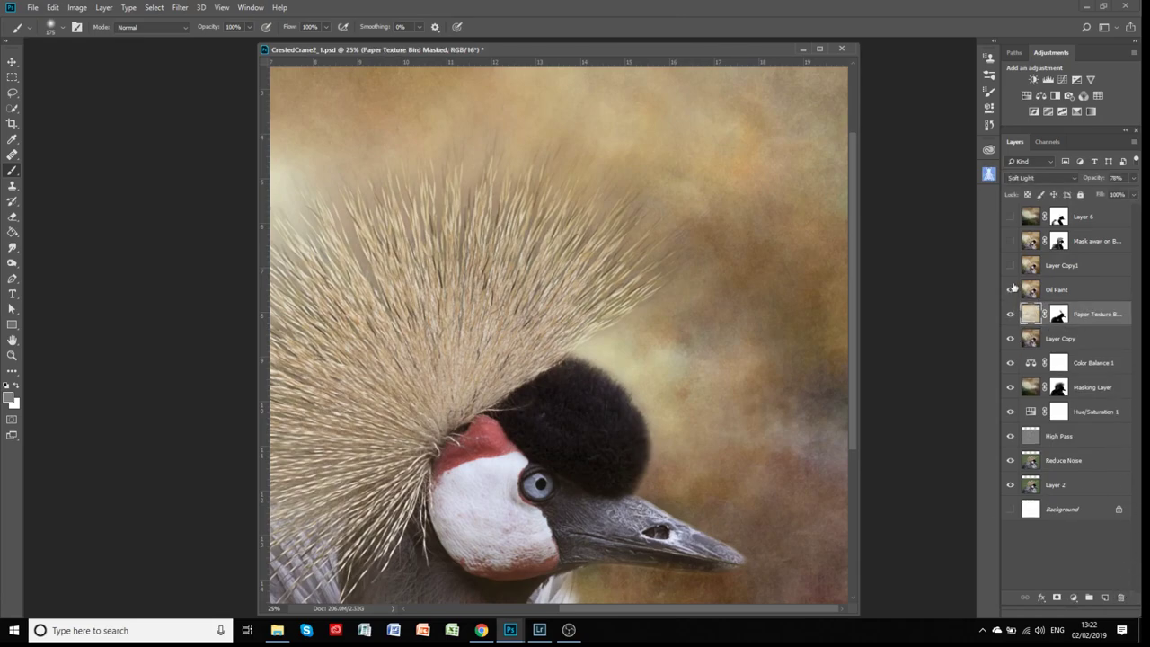
pyautogui.click(1065, 270)
pyautogui.click(1122, 598)
pyautogui.click(1010, 240)
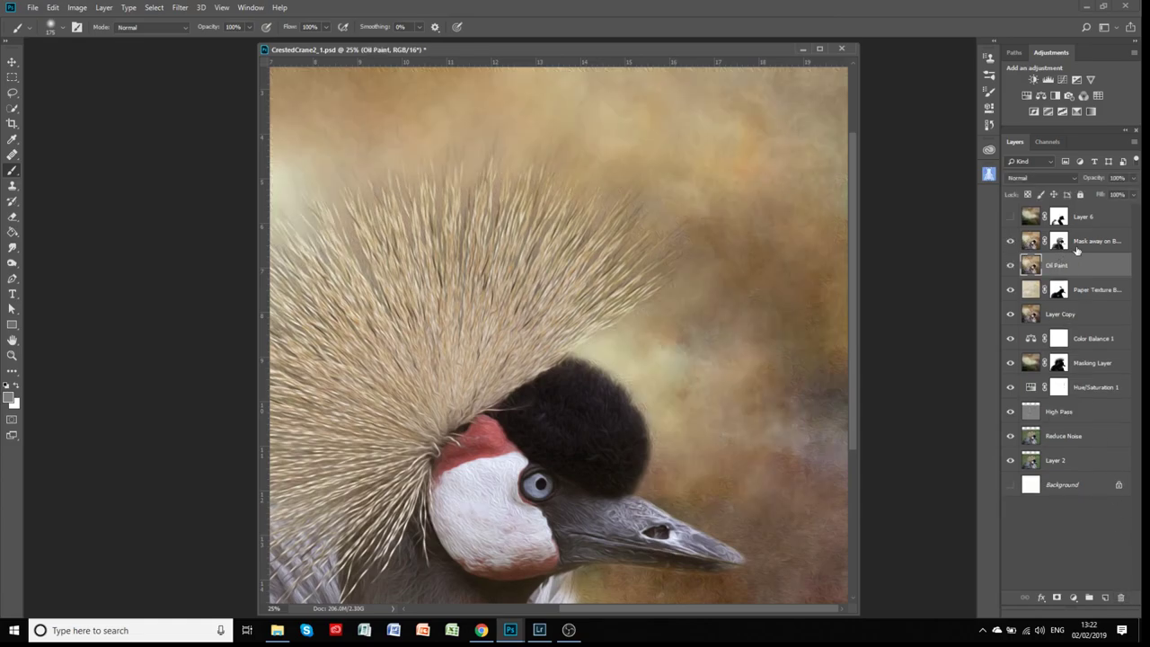
pyautogui.hotkey('ctrl', '-')
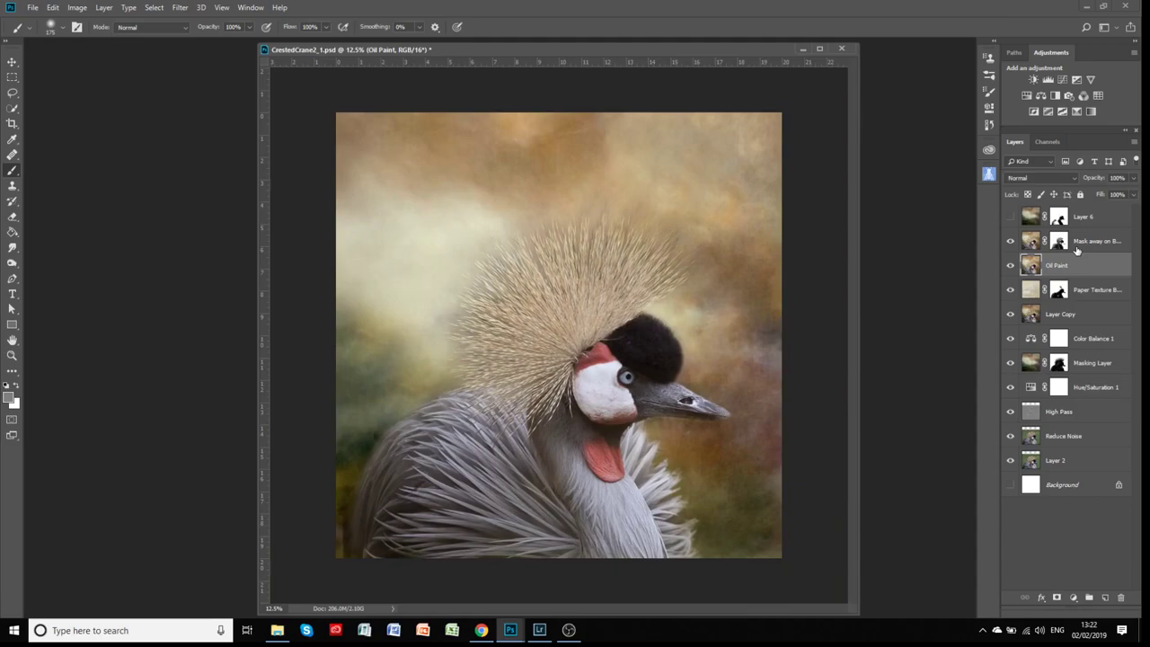
pyautogui.click(1078, 239)
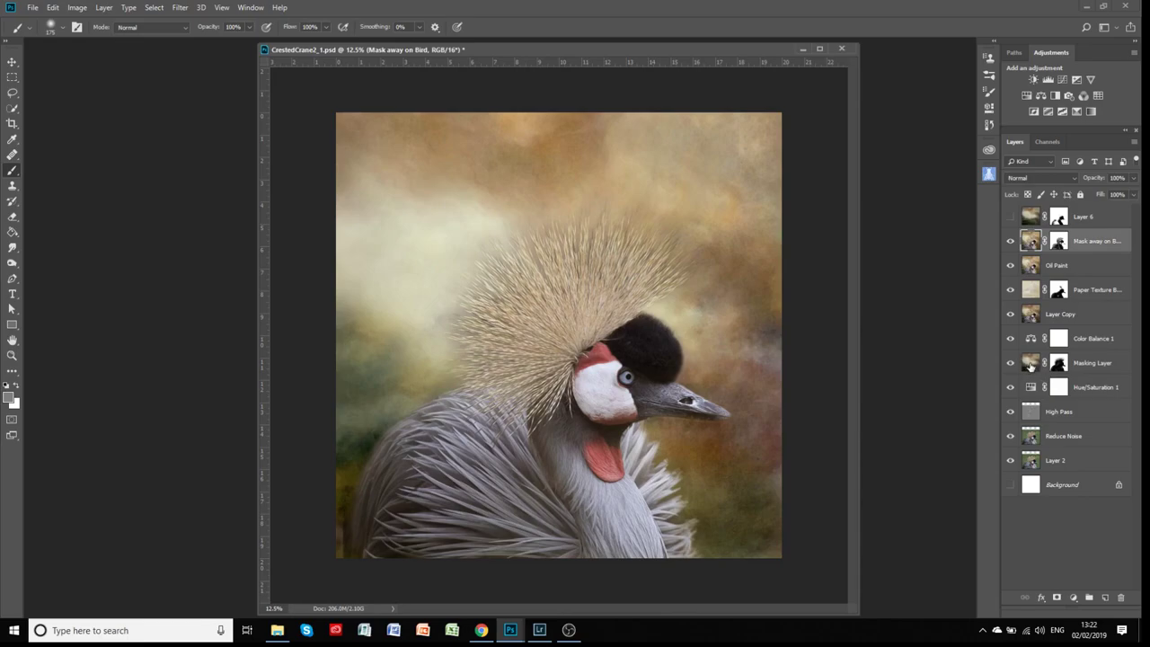
# Step: Show and select Layer 6, and compare the image with its layer mask disabled and enabled
pyautogui.click(1009, 217)
pyautogui.click(1080, 217)
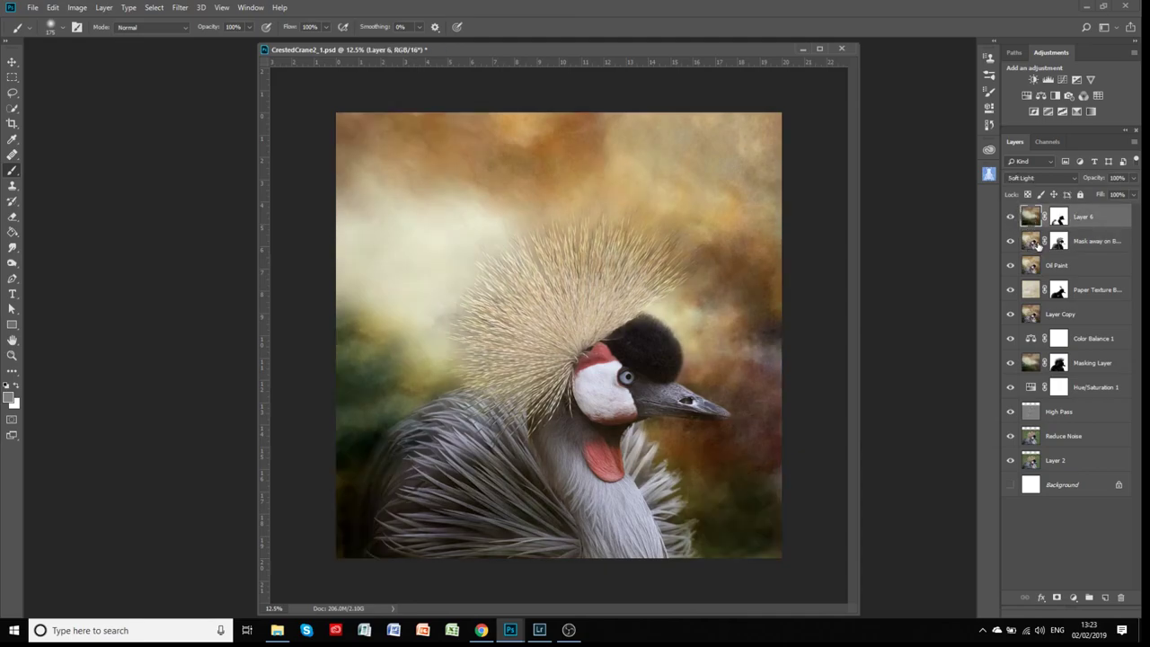
pyautogui.click(1058, 218)
pyautogui.rightClick(1058, 219)
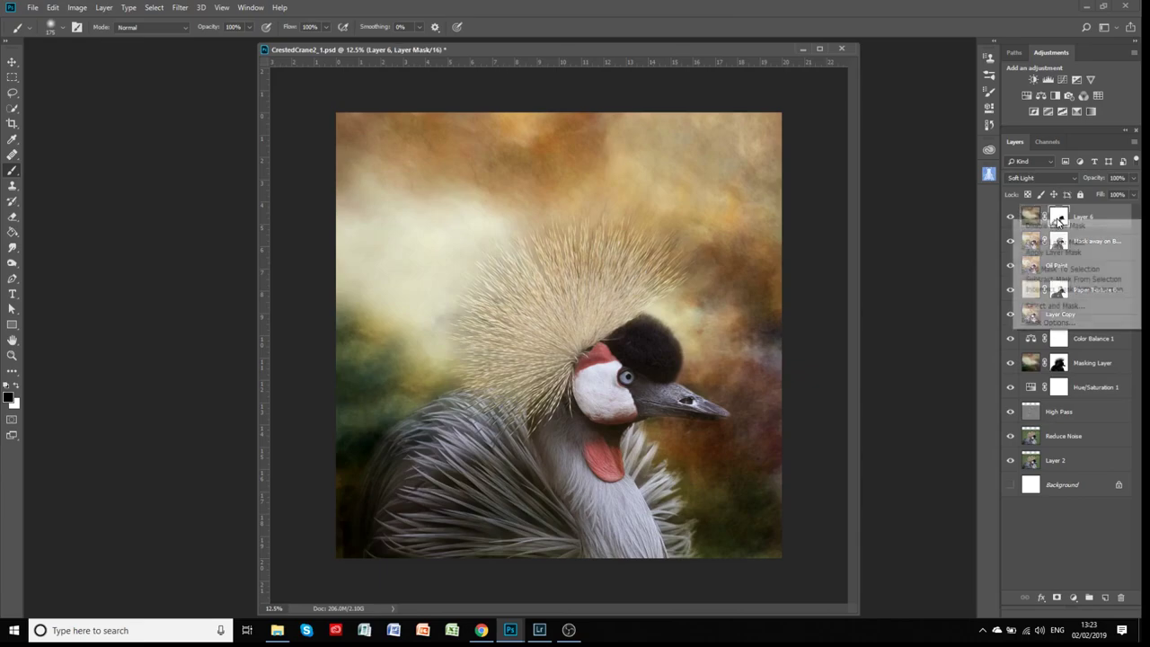
pyautogui.click(1058, 226)
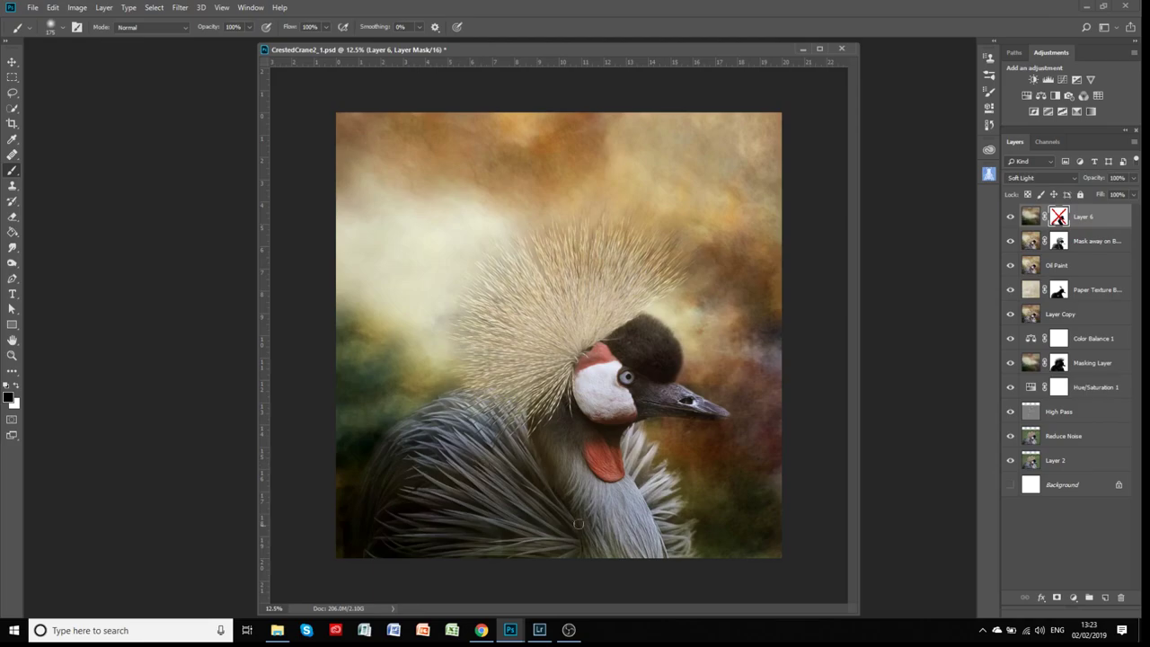
pyautogui.keyDown('shift'); pyautogui.click(1058, 217); pyautogui.keyUp('shift')
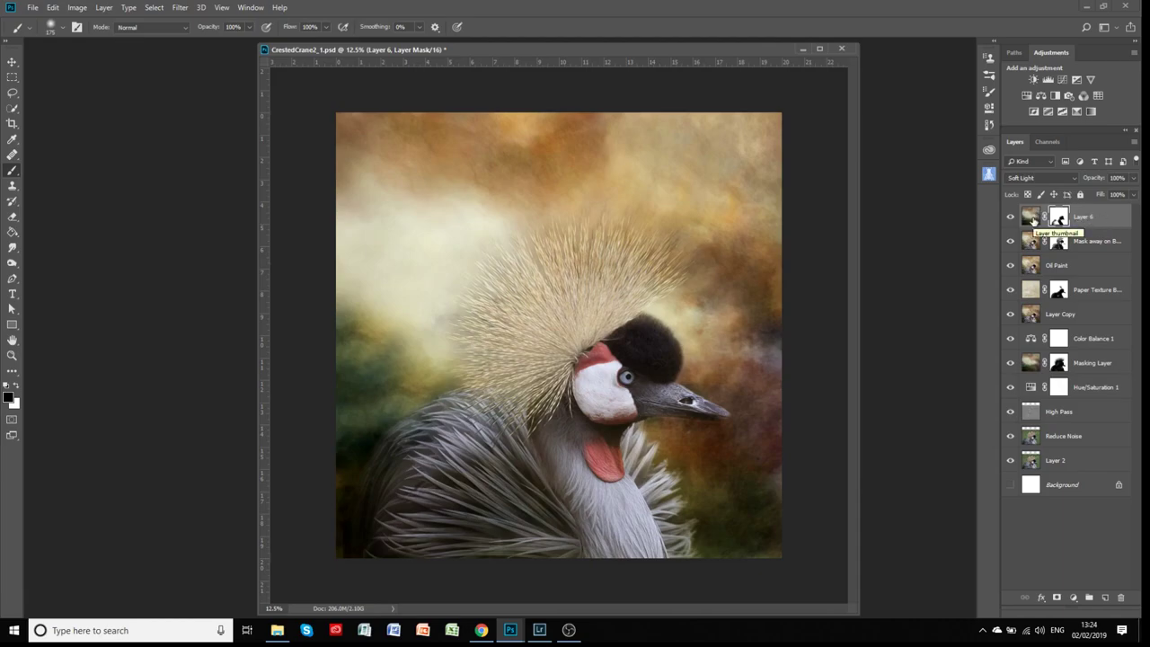
# Step: Switch Layer 6 to Normal blending to view the unblended background, and return it to Soft Light
pyautogui.click(1019, 179)
pyautogui.click(1014, 189)
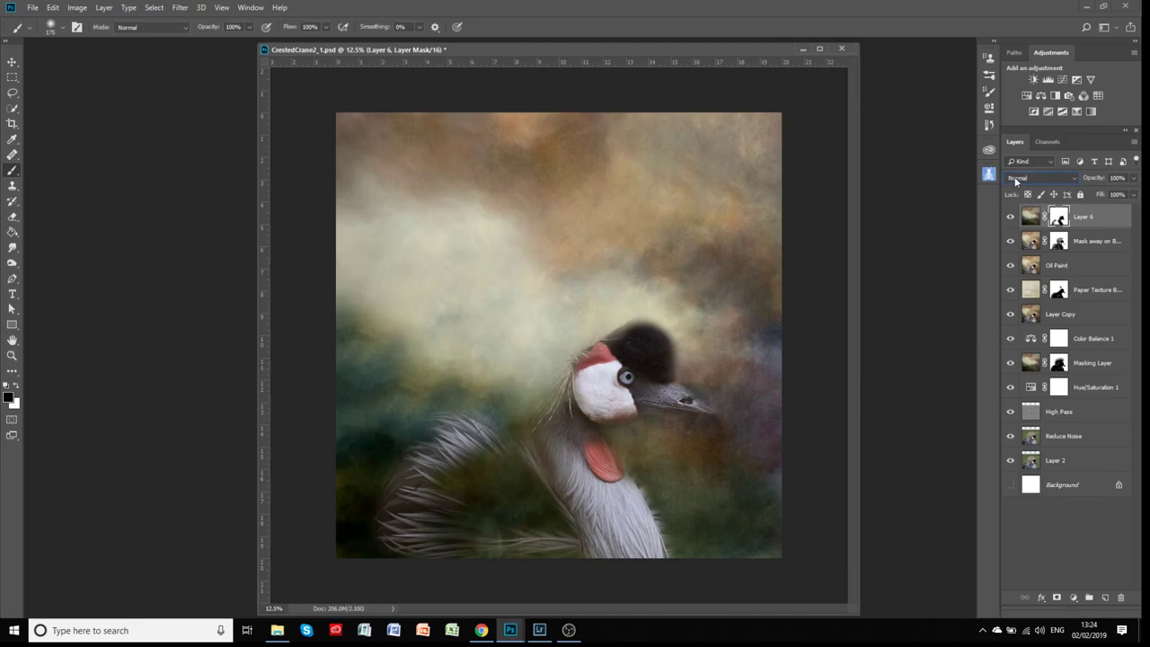
pyautogui.click(1016, 180)
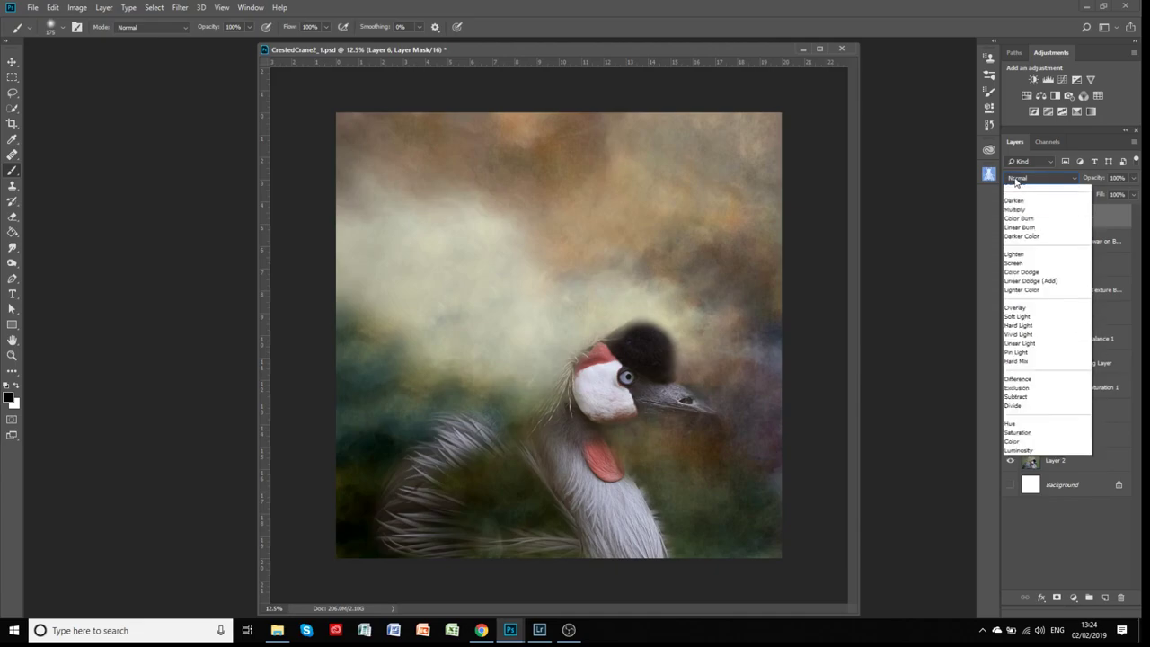
pyautogui.click(1024, 332)
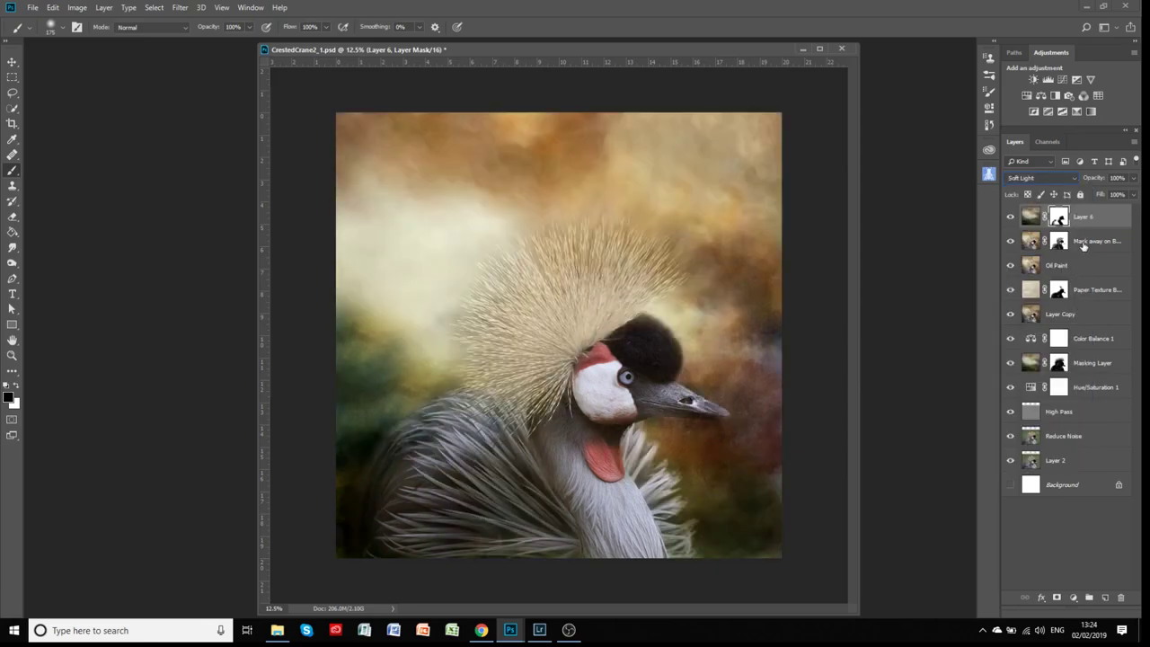